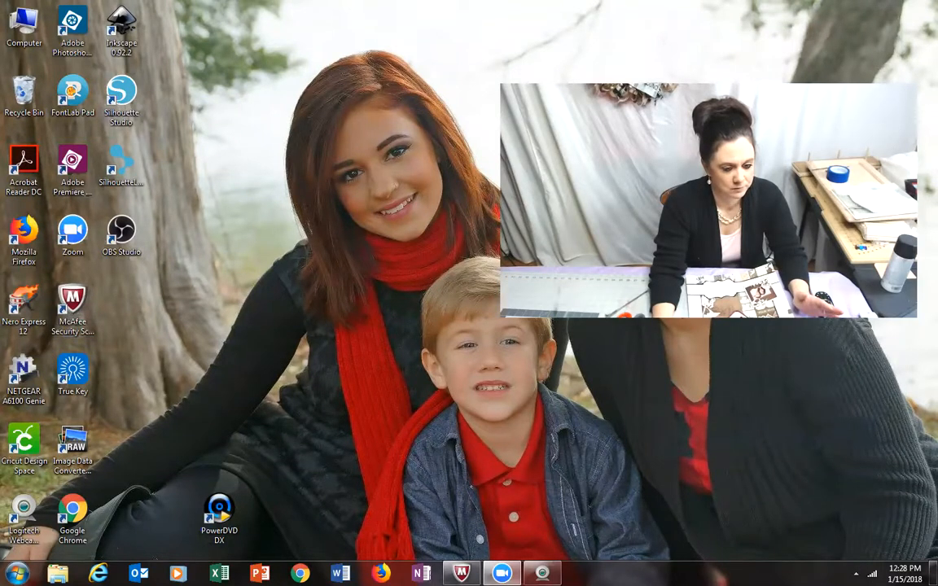
# Step: Open Cricut Design Space and start a new project
pyautogui.doubleClick(27, 440)
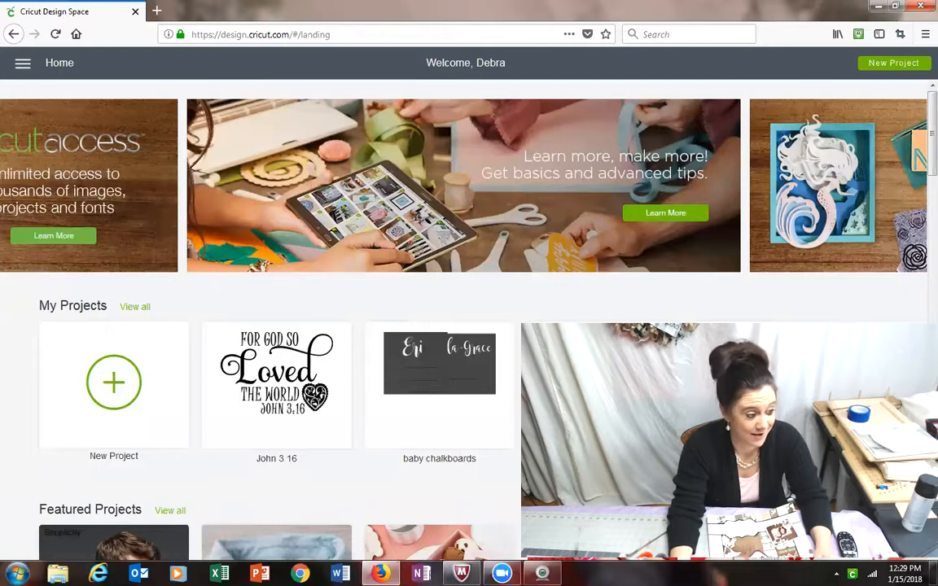
pyautogui.click(130, 363)
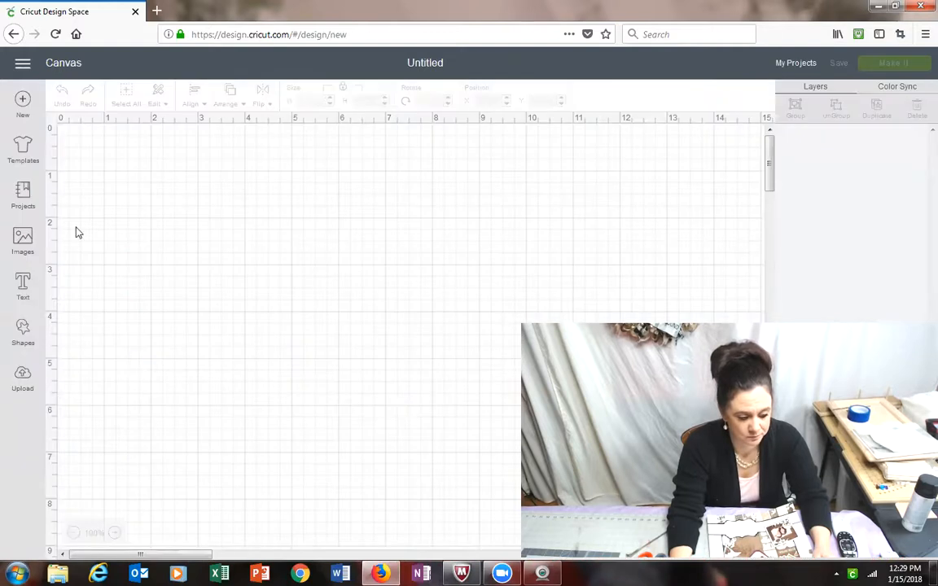
# Step: Search the image library for "bunny"
pyautogui.click(32, 246)
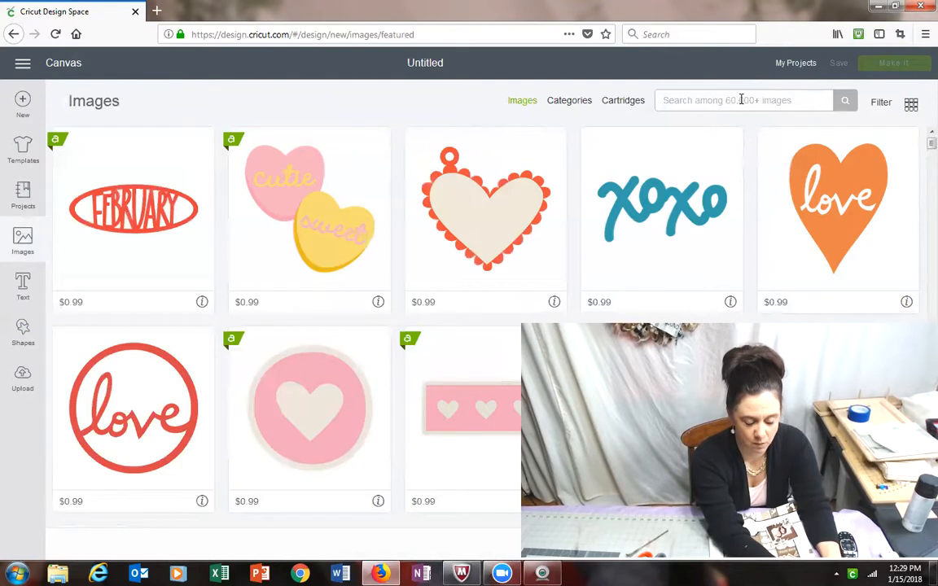
pyautogui.write('bunny')
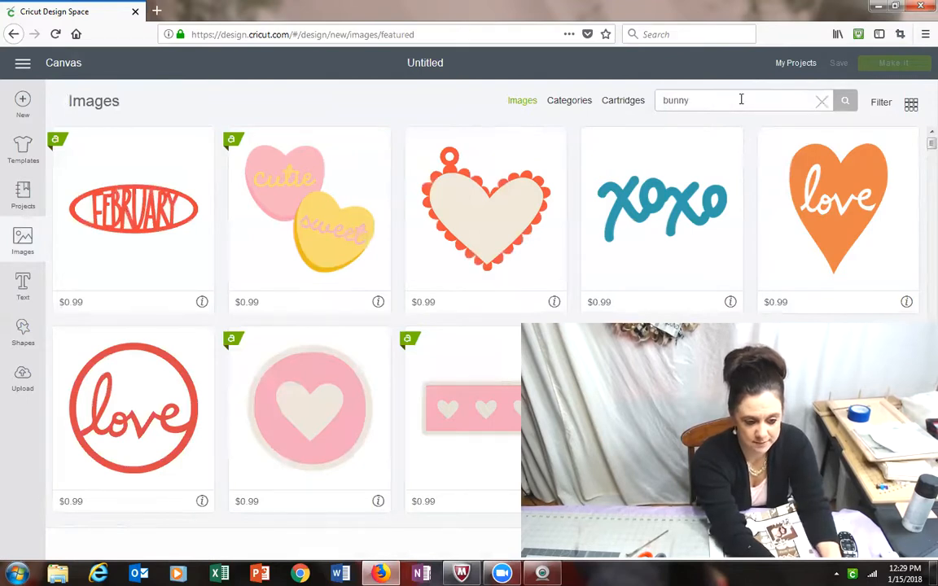
pyautogui.press('Return')
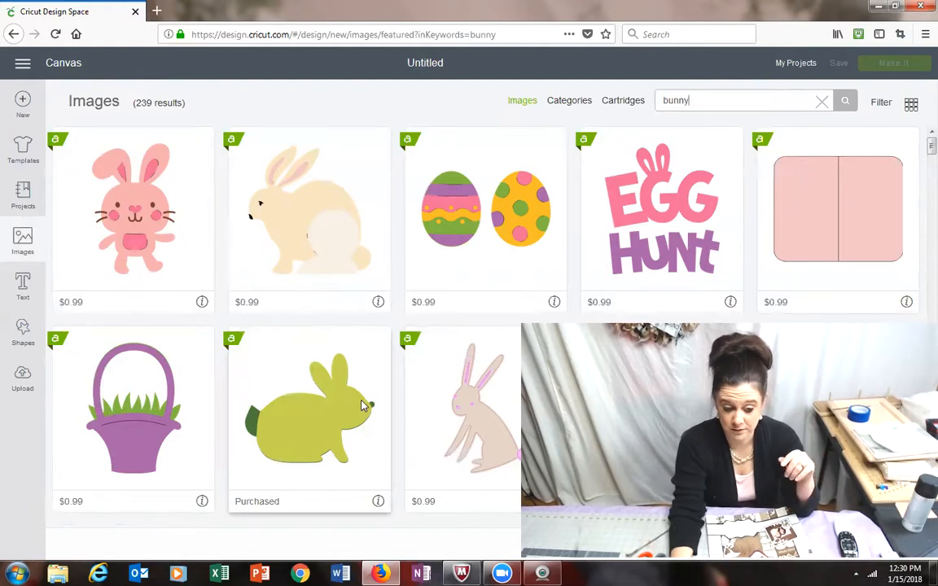
# Step: Look through the bunny image results for a suitable rabbit design, checking which ones are free or already purchased
pyautogui.scroll(-3, 362, 406)
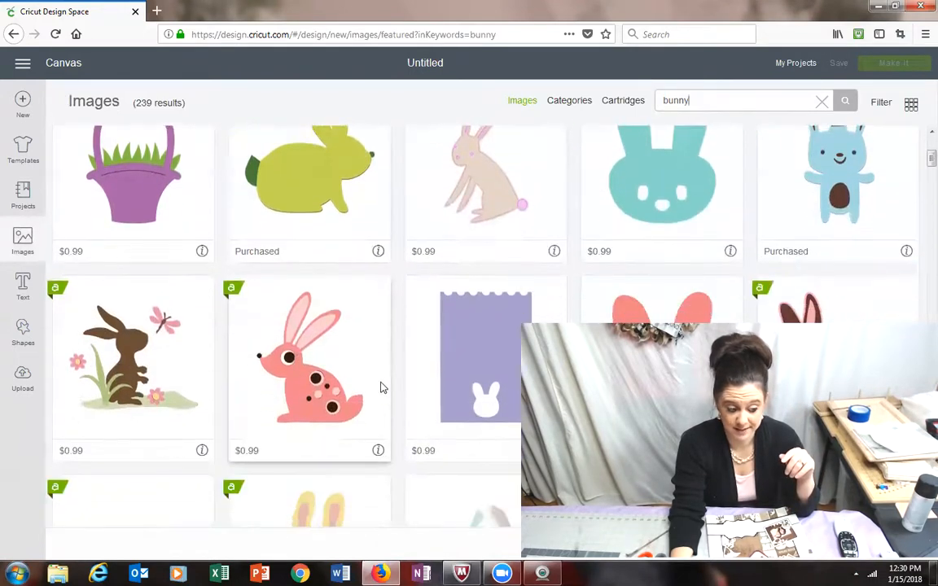
pyautogui.scroll(-2, 383, 389)
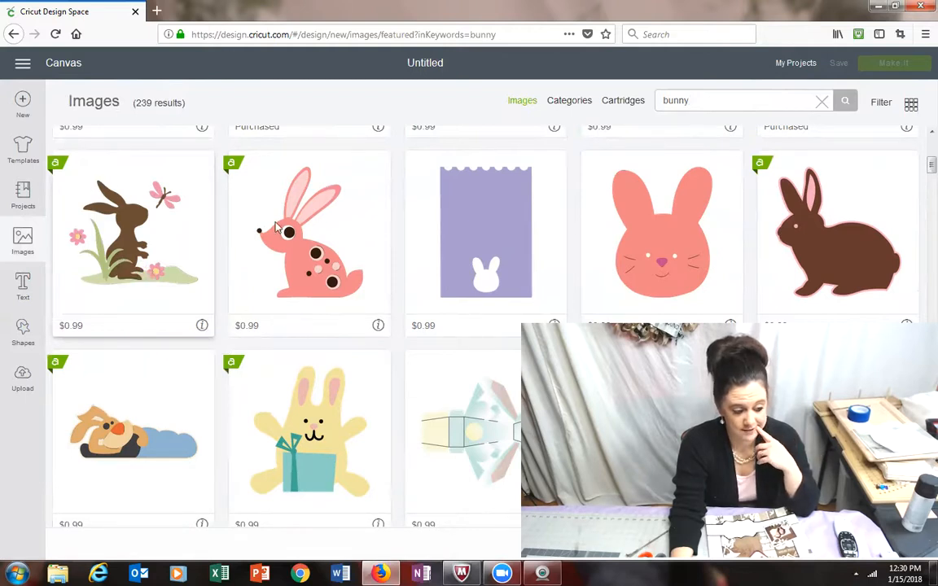
pyautogui.scroll(-3, 330, 237)
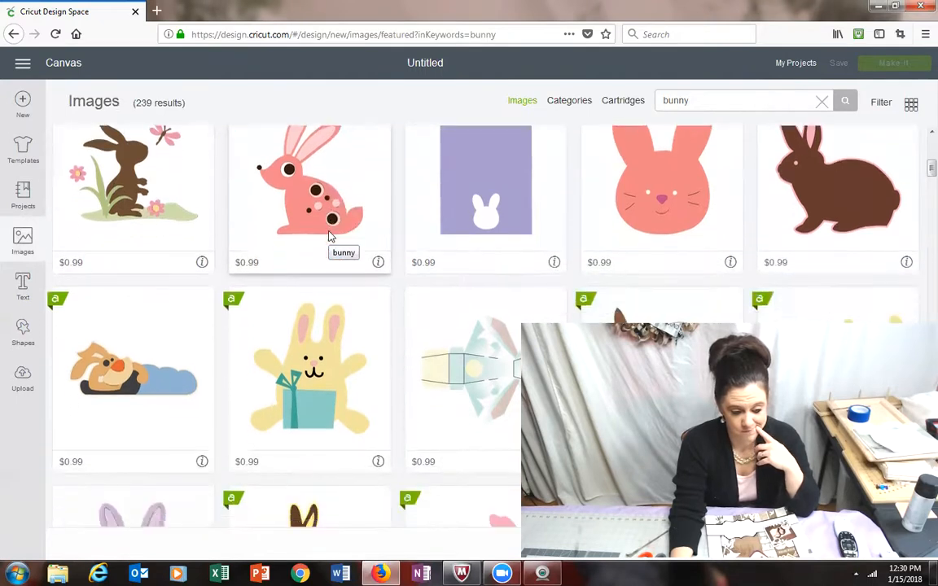
pyautogui.scroll(-1, 330, 237)
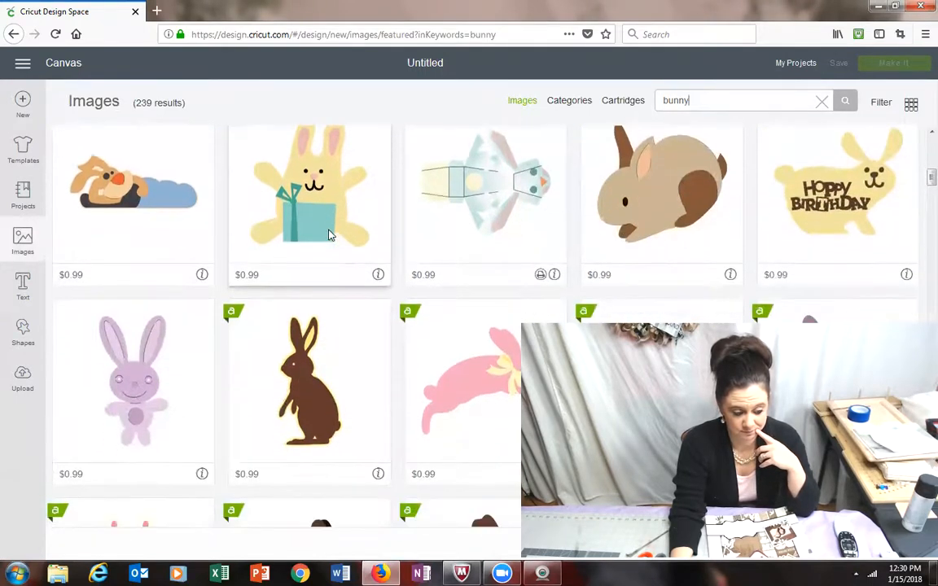
pyautogui.scroll(-3, 330, 236)
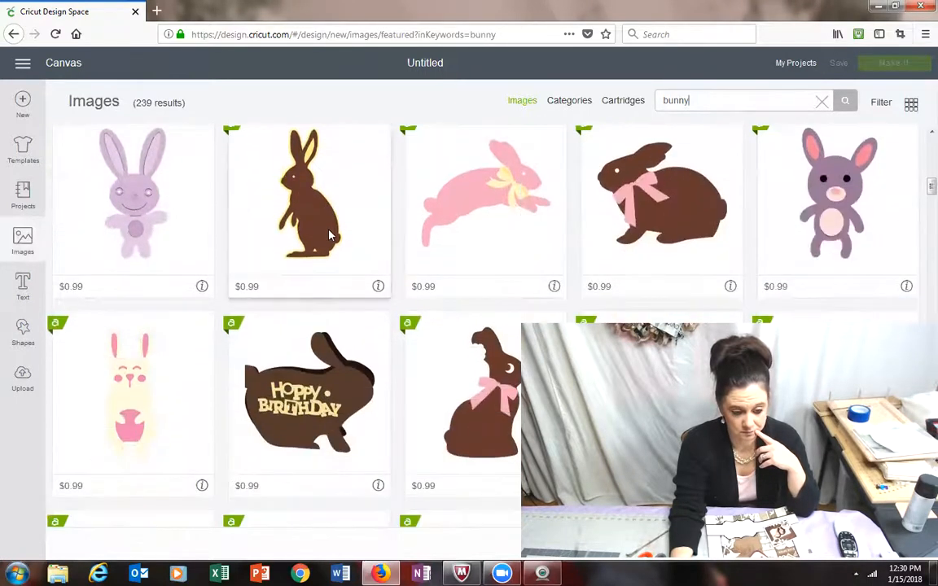
pyautogui.scroll(-2, 330, 236)
pyautogui.scroll(-1, 330, 236)
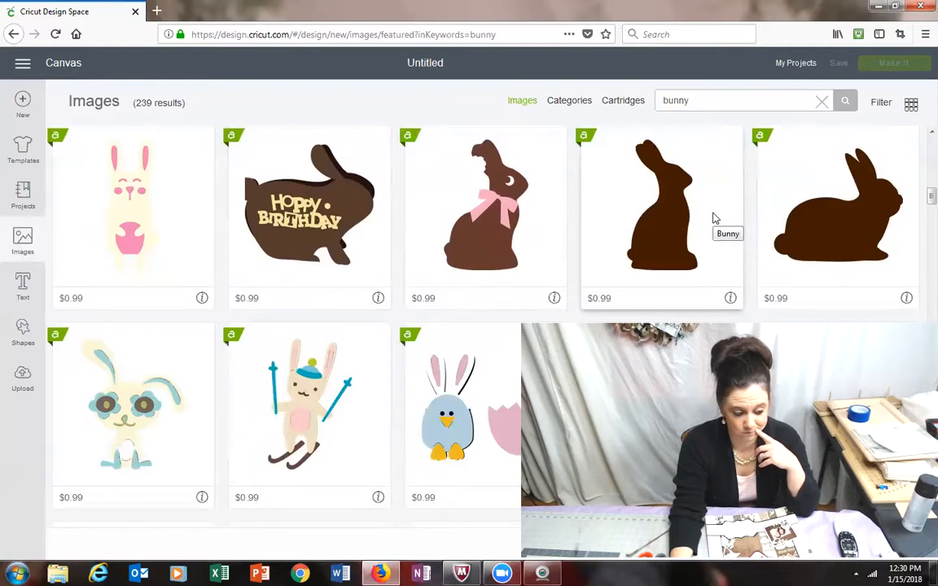
pyautogui.scroll(-2, 714, 218)
pyautogui.scroll(2, 714, 219)
pyautogui.scroll(-1, 714, 218)
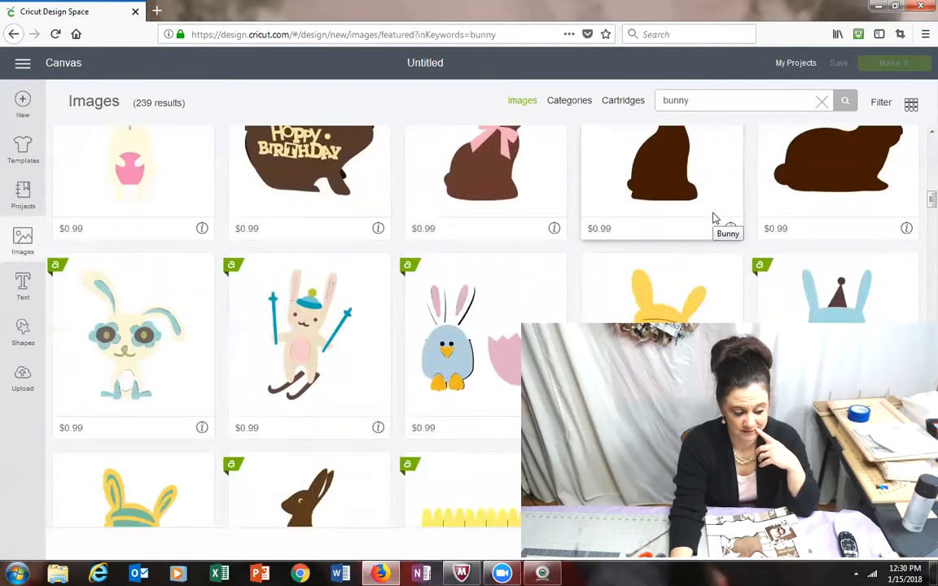
pyautogui.scroll(-2, 713, 218)
pyautogui.scroll(-2, 714, 219)
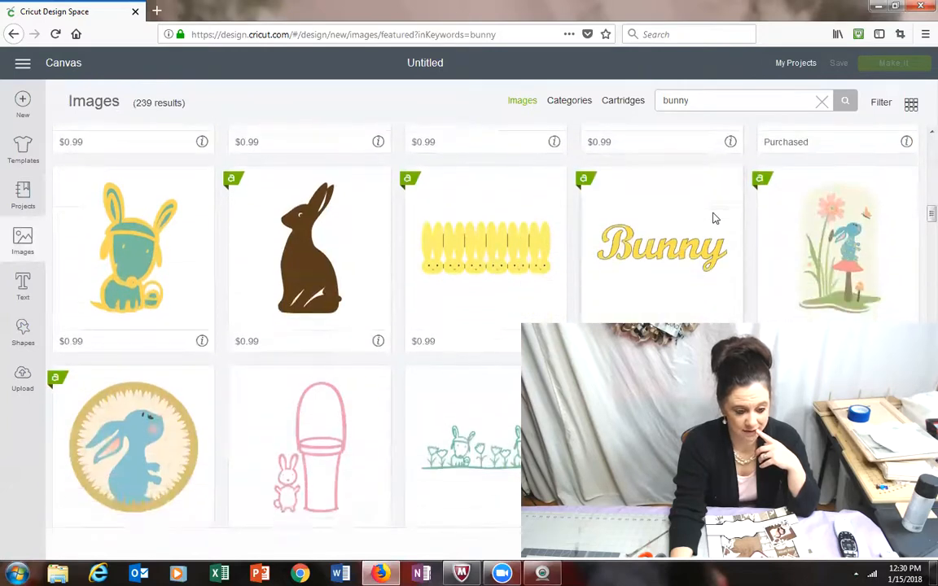
pyautogui.scroll(-3, 713, 218)
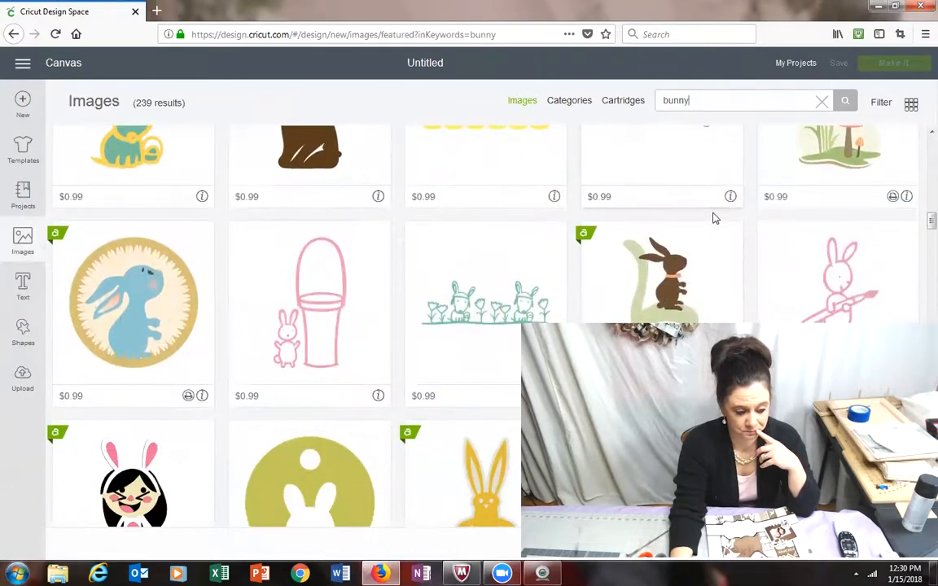
pyautogui.scroll(-3, 715, 216)
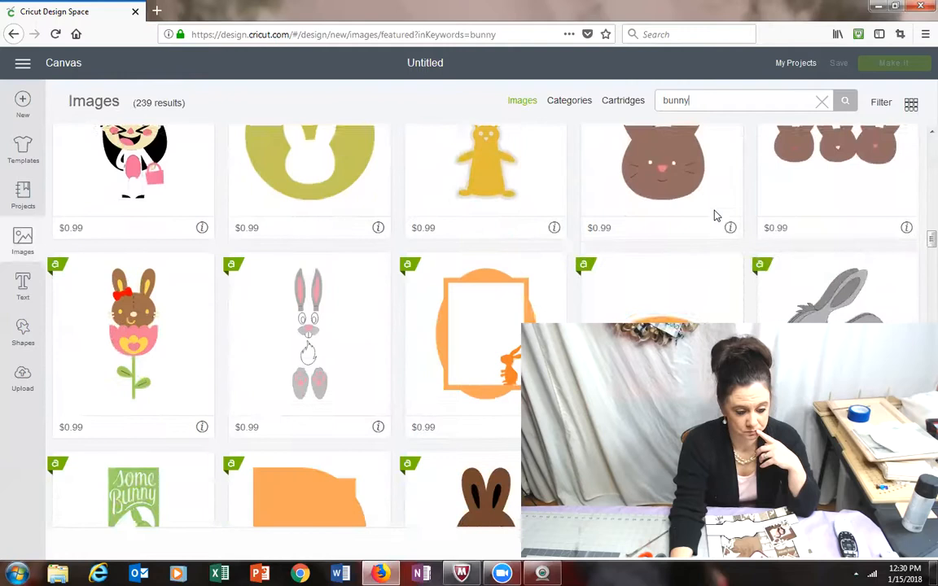
pyautogui.scroll(-2, 715, 216)
pyautogui.scroll(-5, 715, 216)
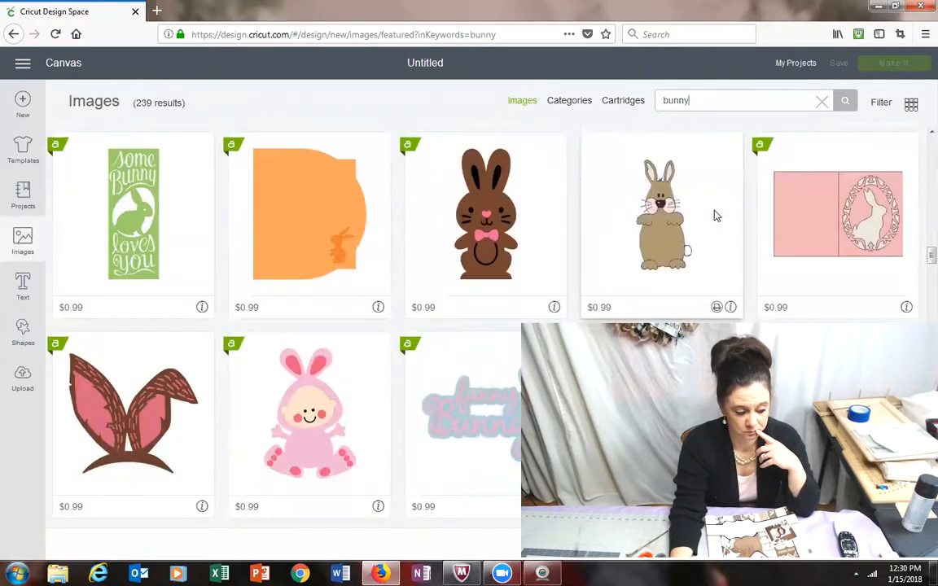
pyautogui.scroll(-3, 715, 216)
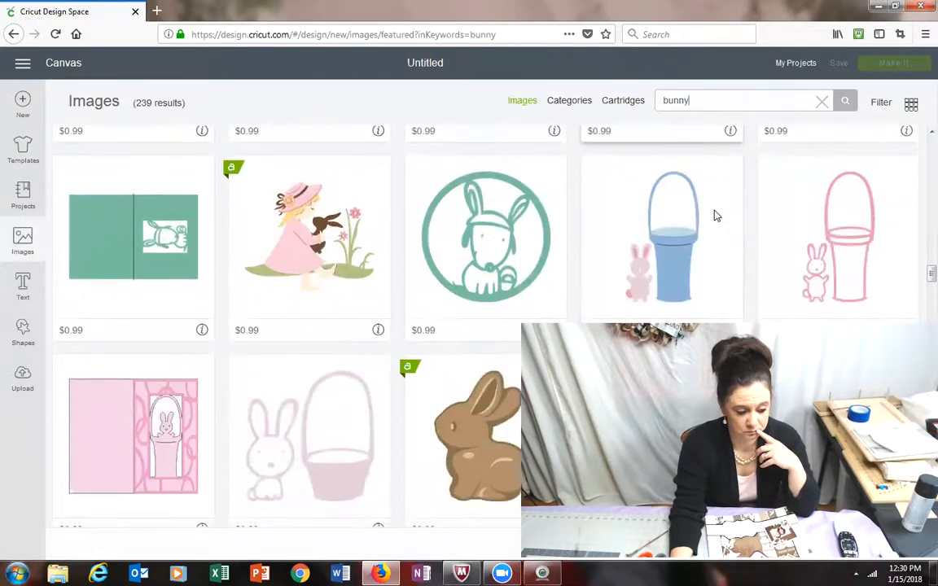
pyautogui.scroll(-2, 715, 215)
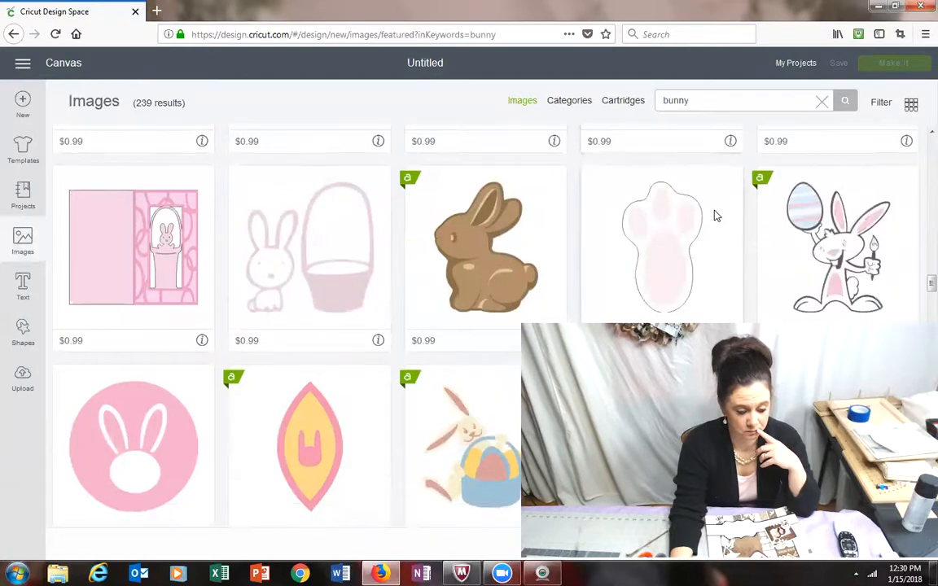
pyautogui.scroll(-3, 716, 216)
pyautogui.scroll(-7, 715, 216)
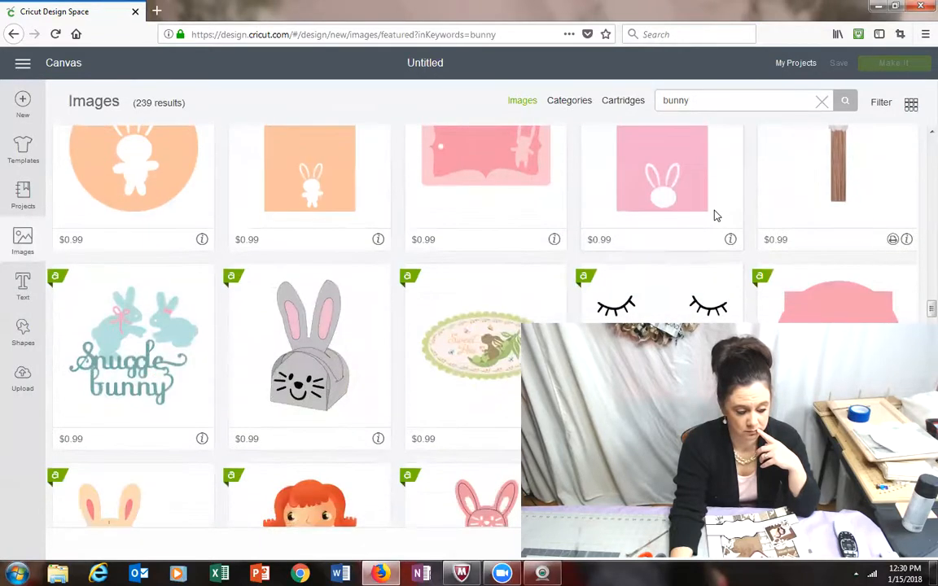
pyautogui.scroll(-5, 715, 216)
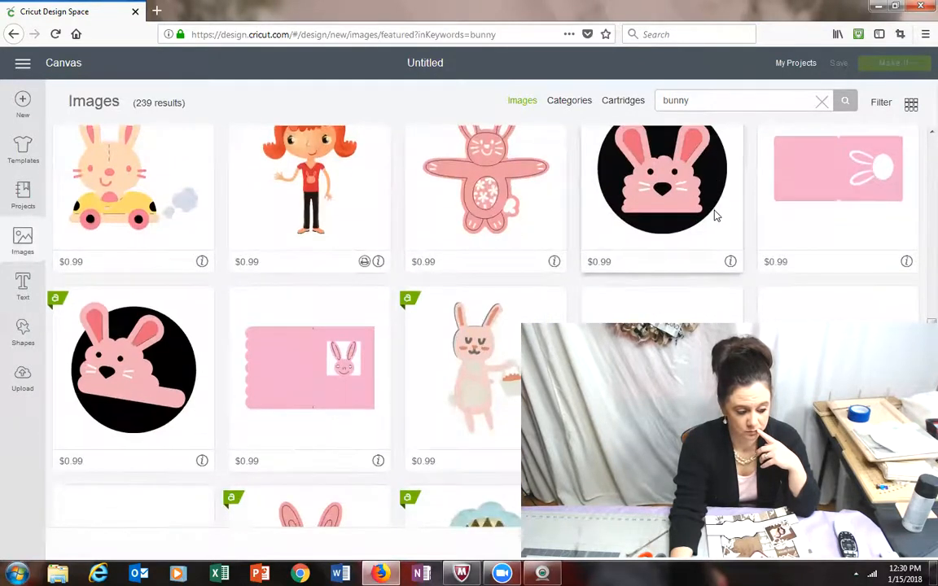
pyautogui.scroll(-5, 715, 216)
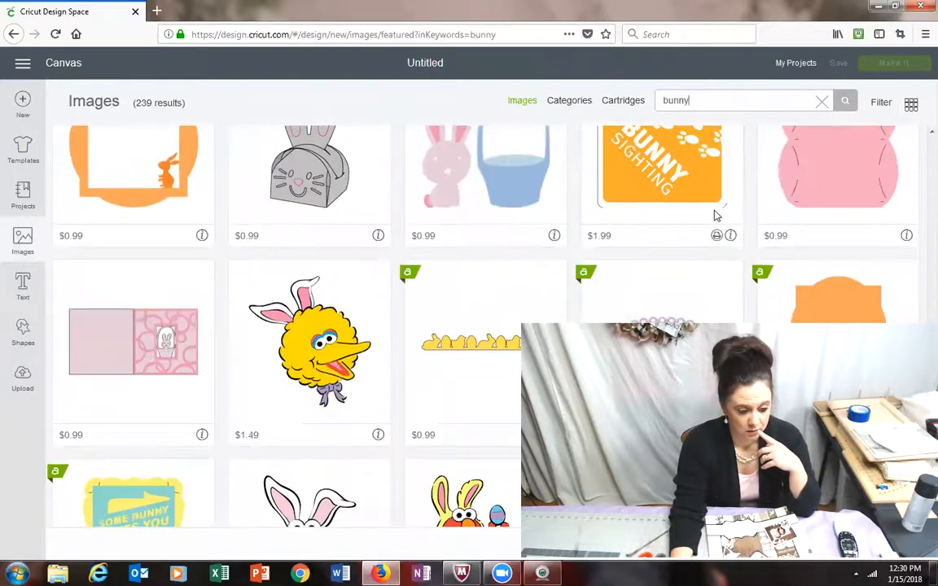
pyautogui.scroll(-8, 716, 216)
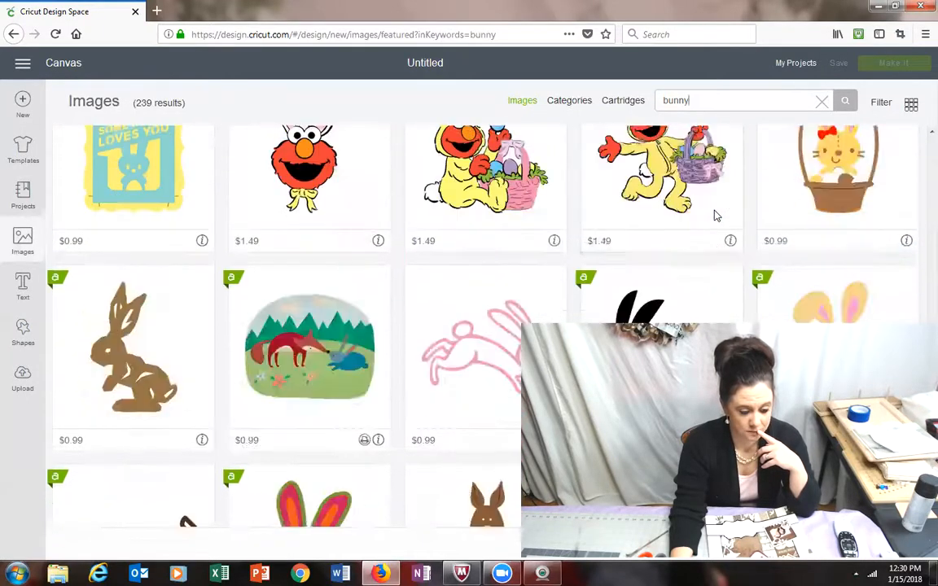
pyautogui.scroll(2, 715, 215)
pyautogui.scroll(-3, 715, 215)
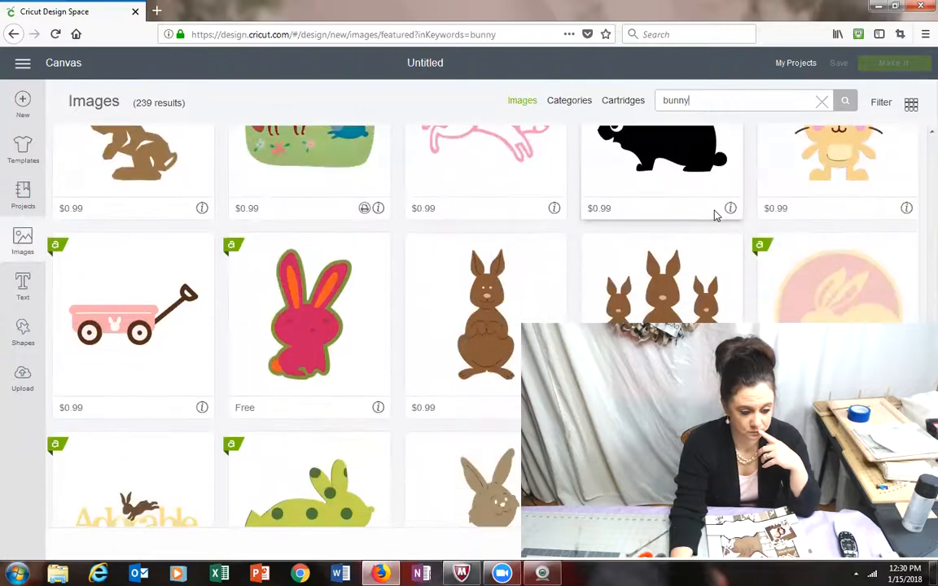
pyautogui.scroll(1, 715, 215)
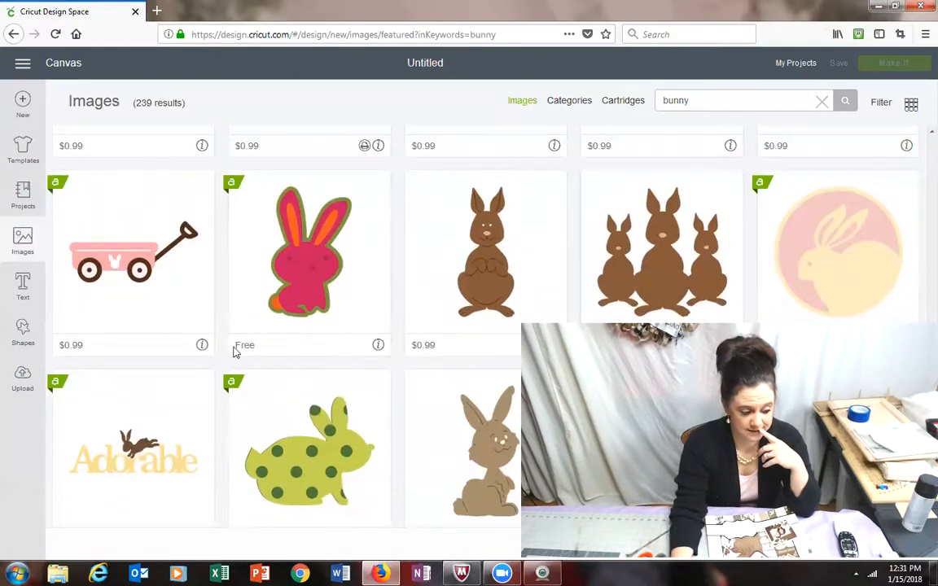
pyautogui.scroll(-1, 391, 287)
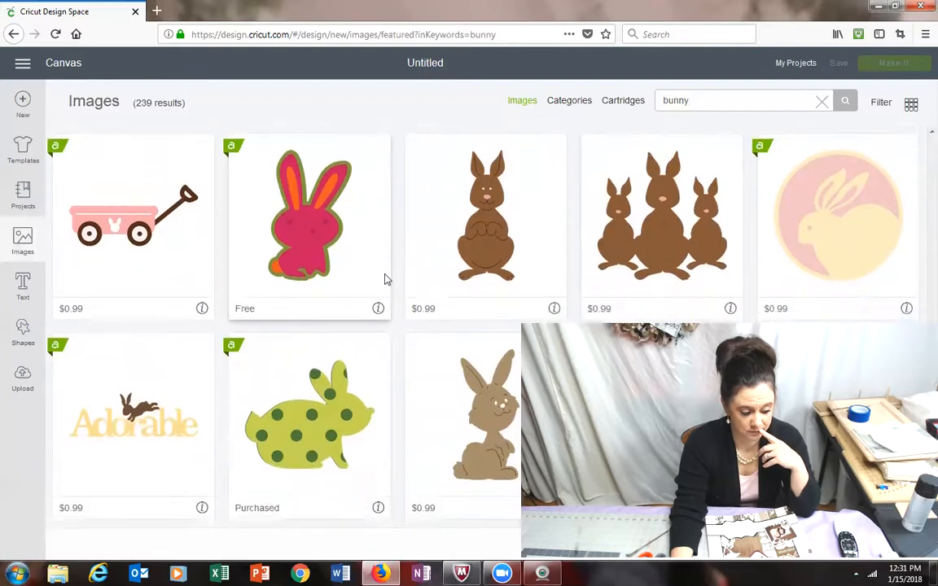
pyautogui.scroll(6, 389, 252)
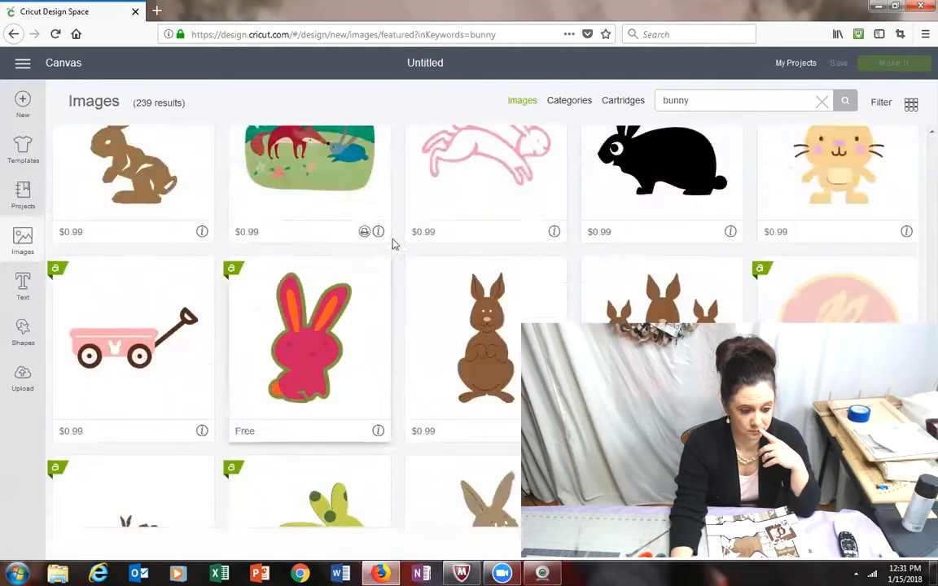
# Step: Check the cartridges and categories views for the bunny search, and return to the image results
pyautogui.click(628, 103)
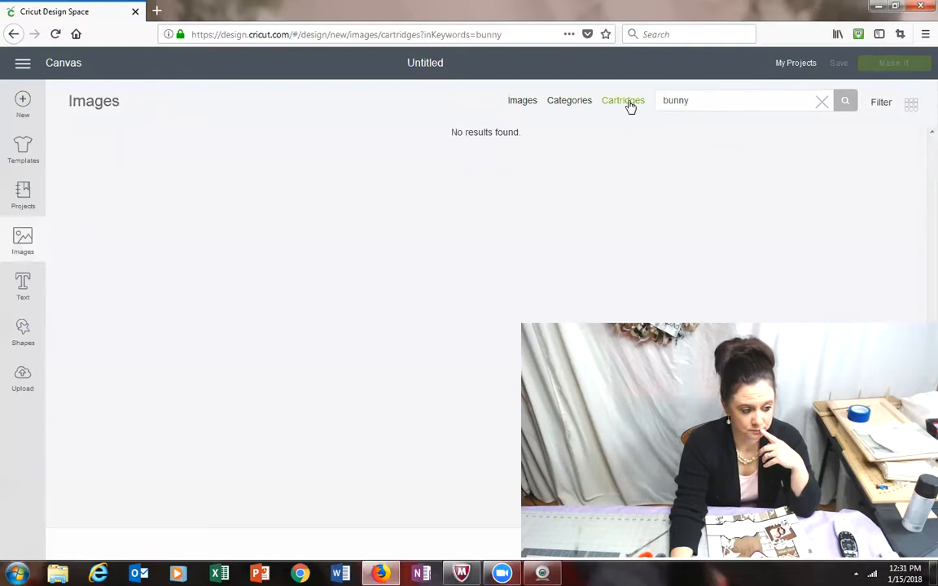
pyautogui.click(574, 105)
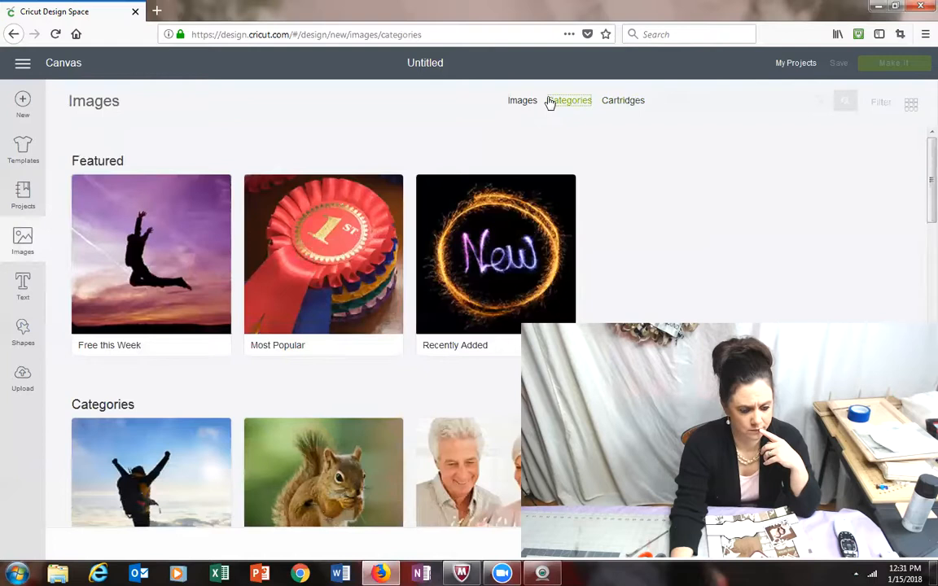
pyautogui.click(535, 105)
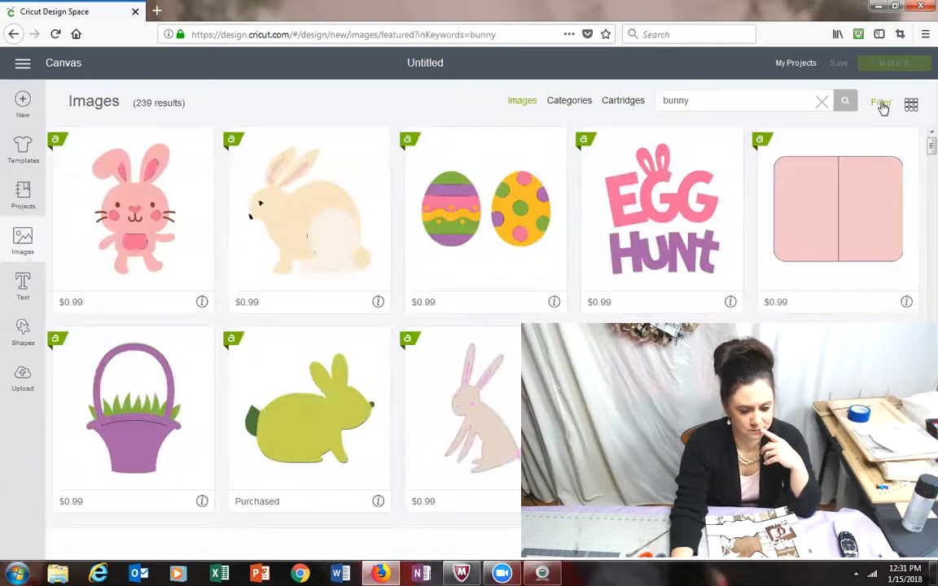
# Step: Filter the bunny image results by ownership to show only purchased images
pyautogui.click(882, 104)
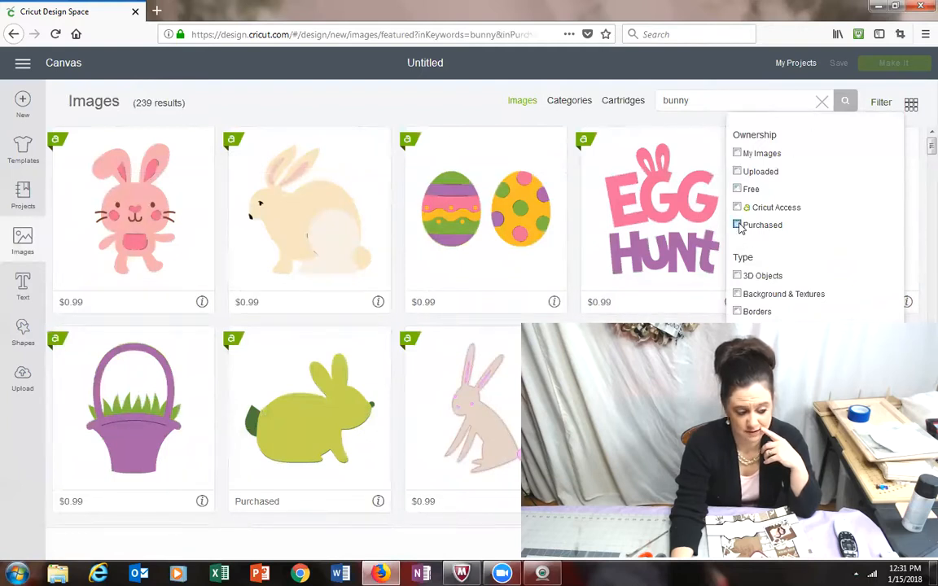
pyautogui.click(738, 225)
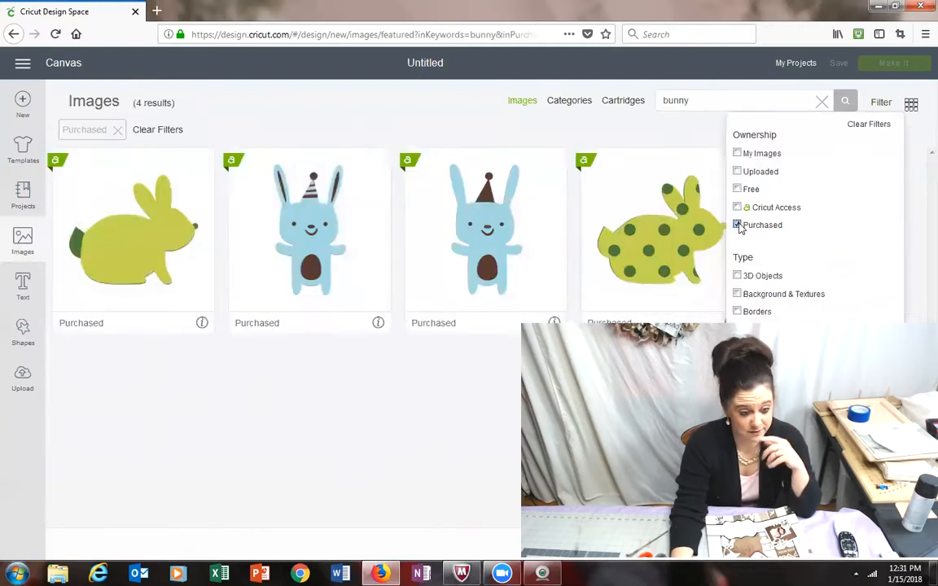
pyautogui.click(351, 426)
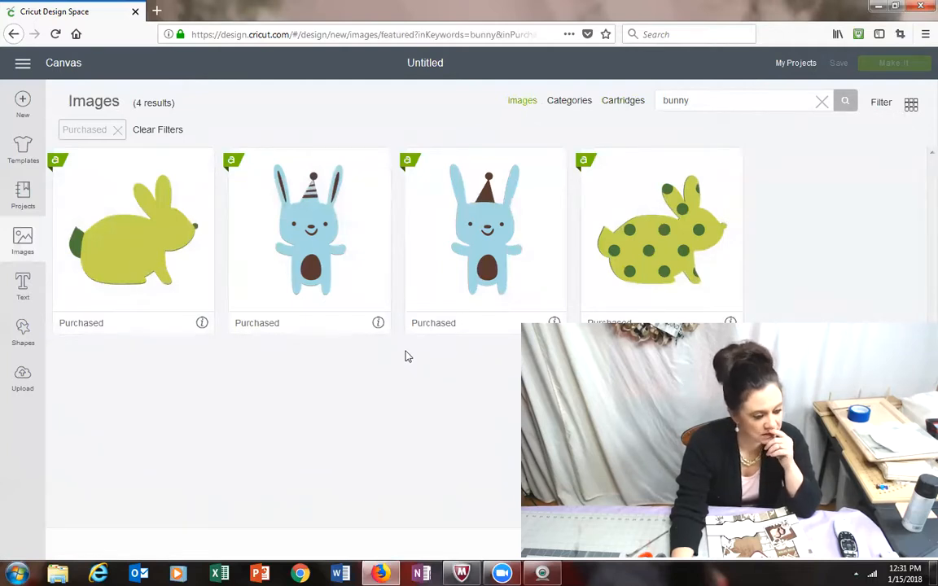
# Step: Insert the purchased green polka-dot rabbit image onto the canvas
pyautogui.moveTo(756, 106); pyautogui.dragTo(601, 115)
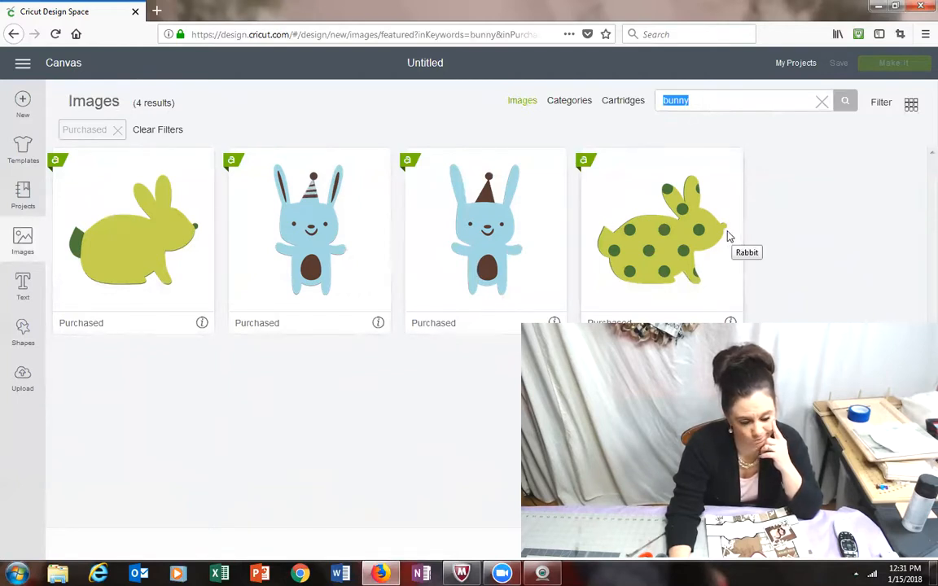
pyautogui.click(635, 263)
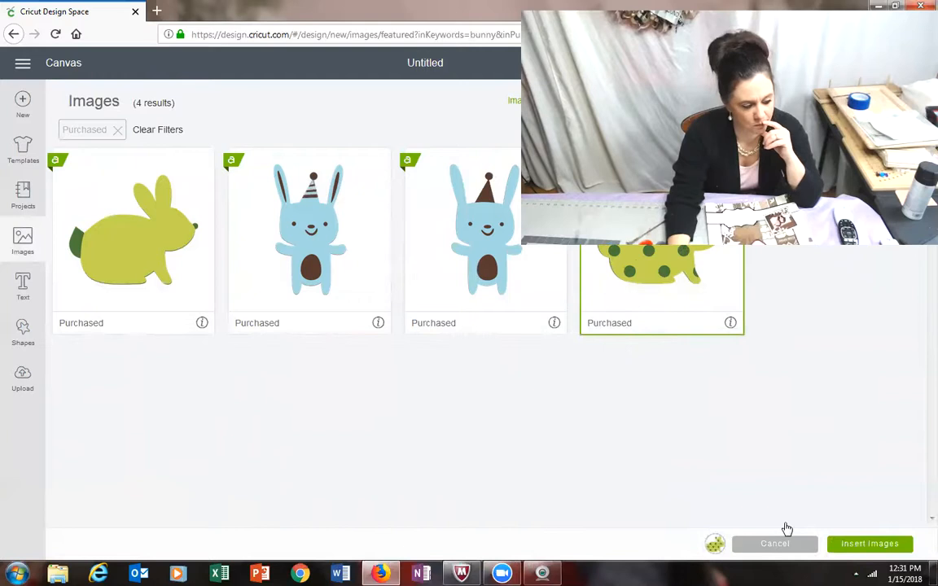
pyautogui.click(870, 544)
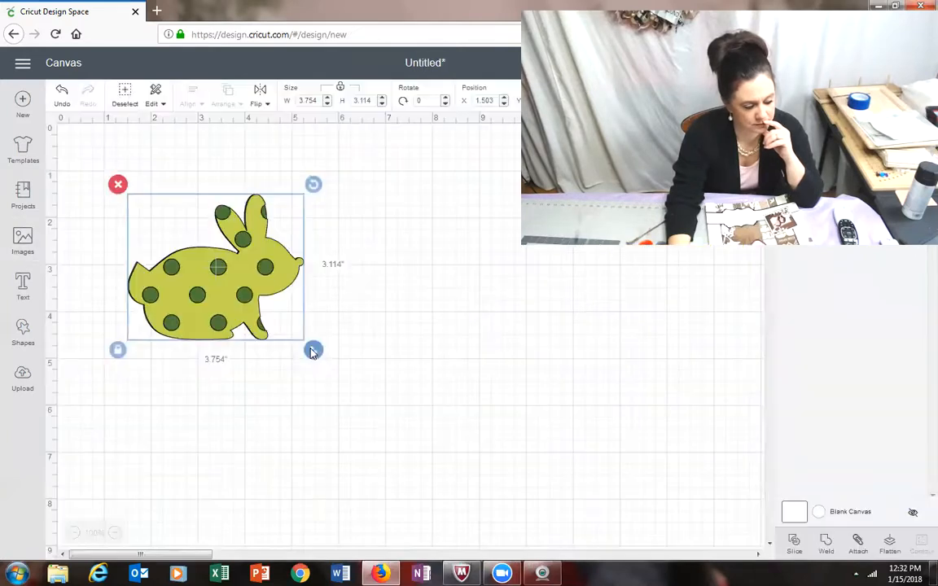
# Step: Set the polka-dot rabbit's width to 10.5 inches with its proportions locked
pyautogui.click(295, 99)
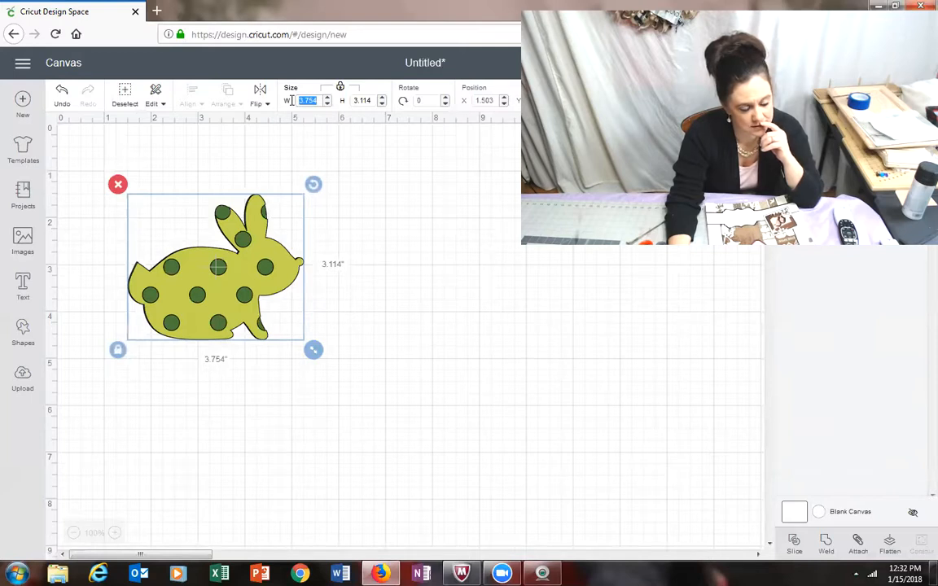
pyautogui.write('10.5')
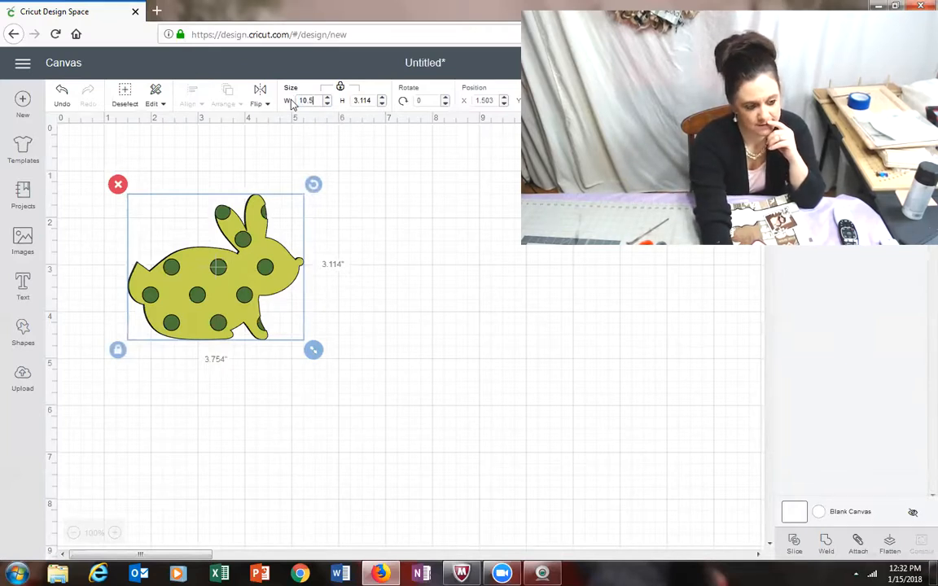
pyautogui.press('Return')
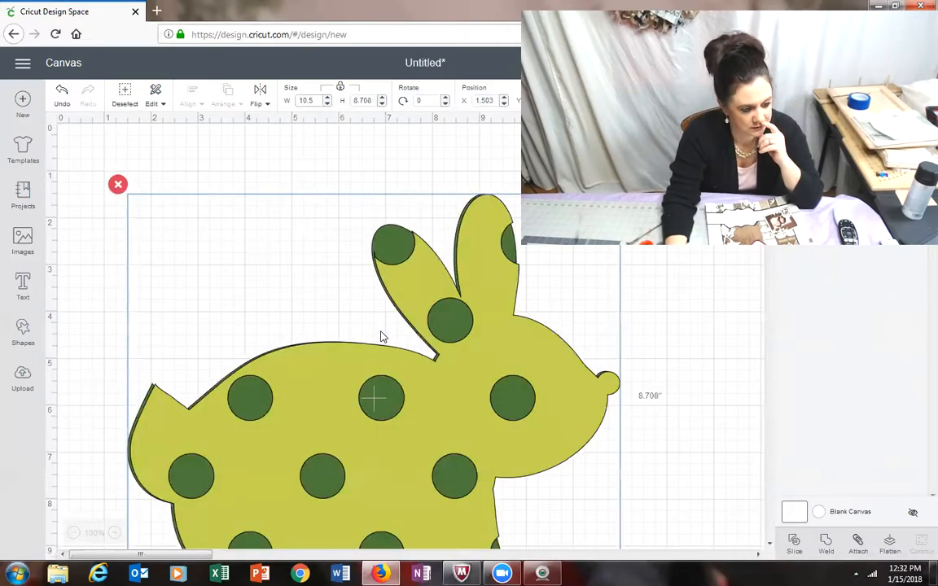
pyautogui.scroll(-2, 379, 216)
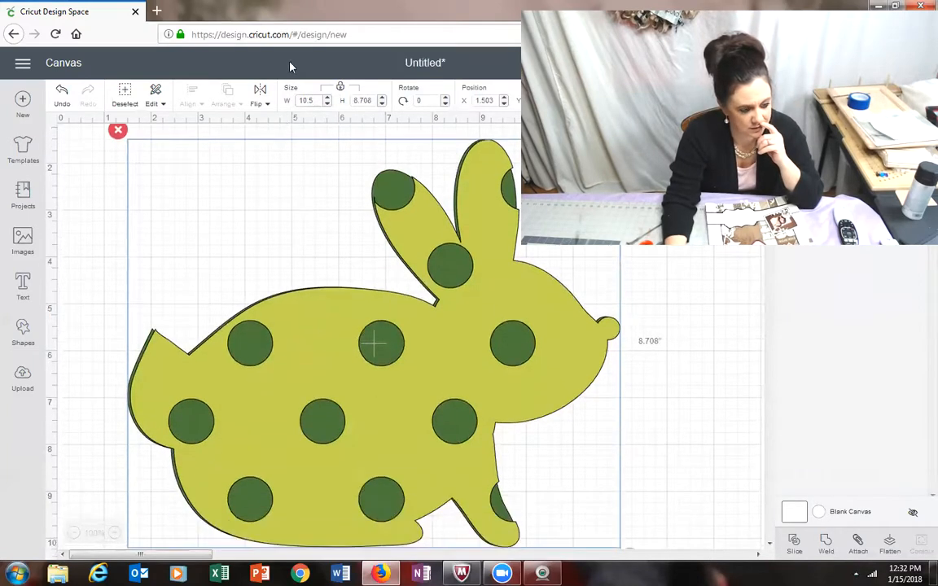
# Step: Set the polka-dot rabbit's width to 11.5 inches, check its full extent on the canvas and deselect it
pyautogui.doubleClick(298, 99)
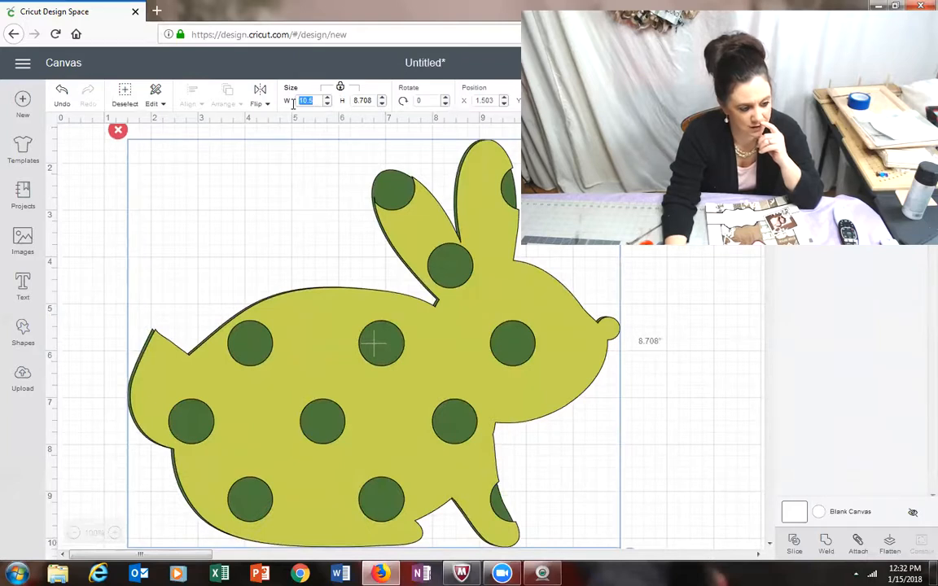
pyautogui.write('11.5')
pyautogui.press('Return')
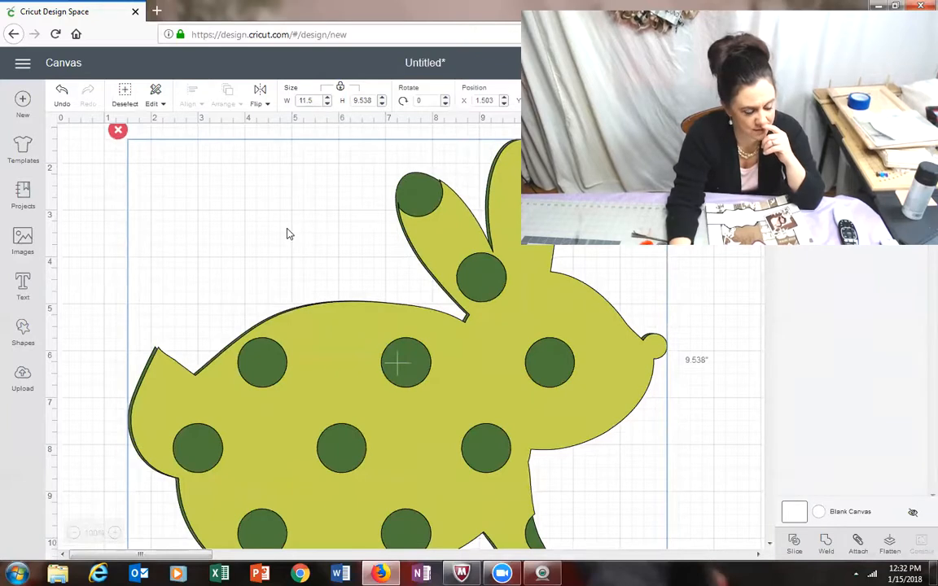
pyautogui.scroll(-8, 331, 227)
pyautogui.scroll(10, 333, 228)
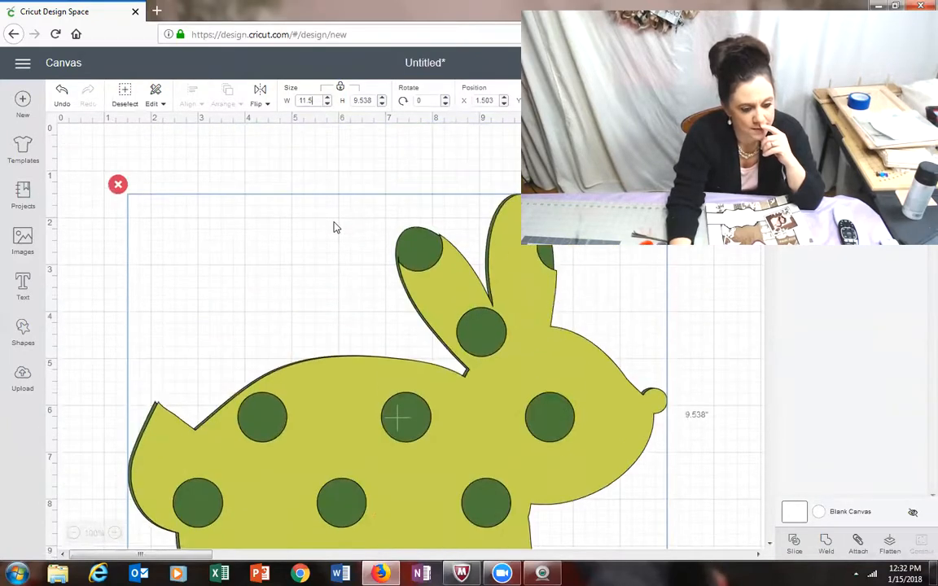
pyautogui.scroll(-4, 334, 227)
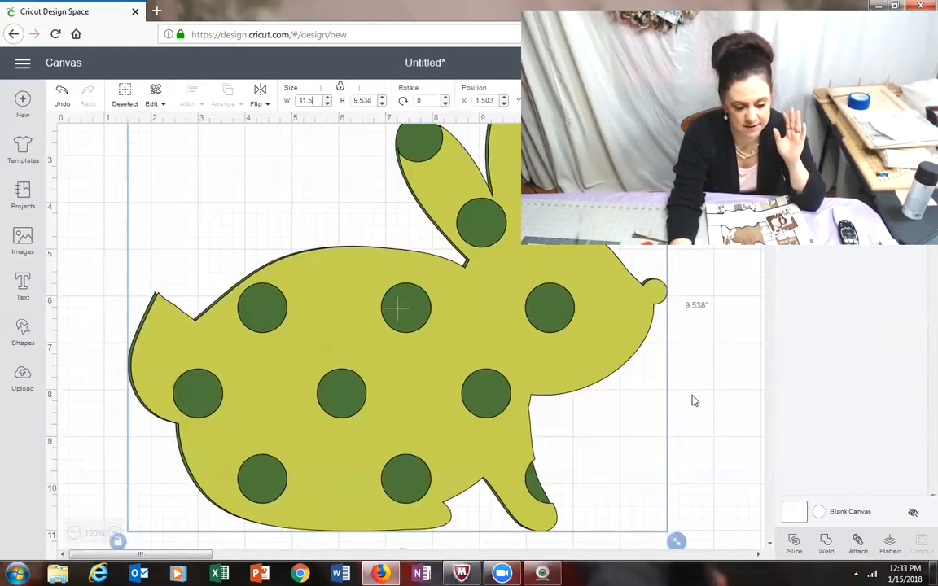
pyautogui.click(675, 300)
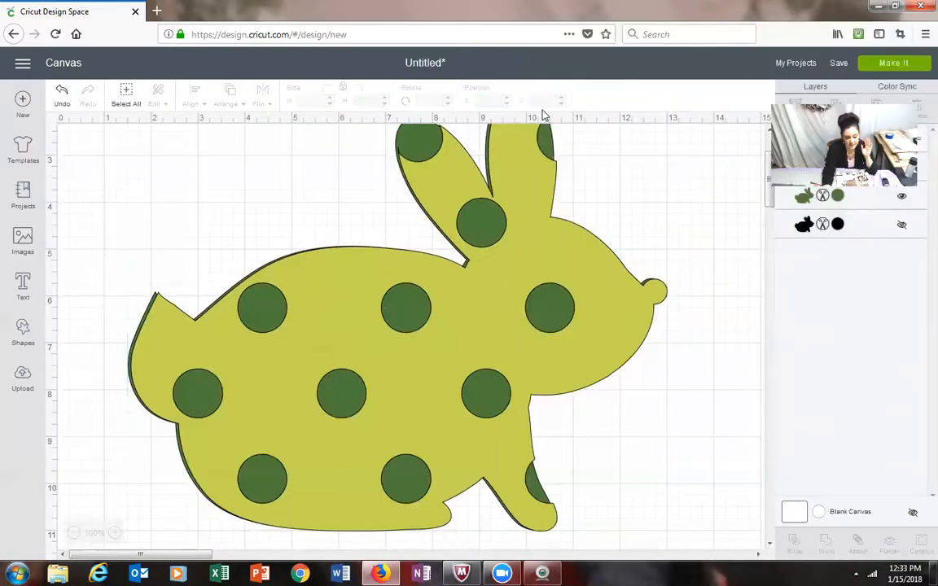
# Step: Save the project under the name Easter Bunny, keeping it public
pyautogui.click(842, 66)
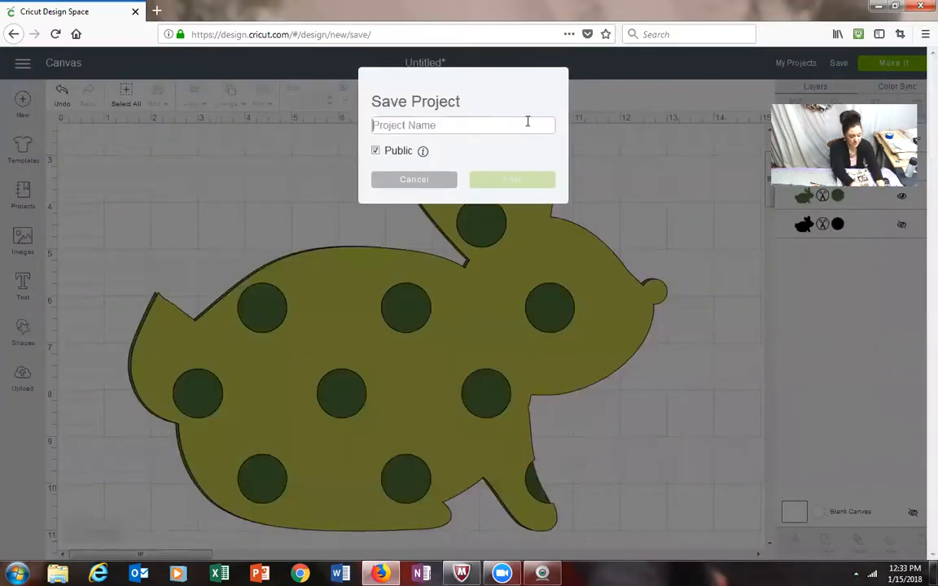
pyautogui.write('Easter Bunny')
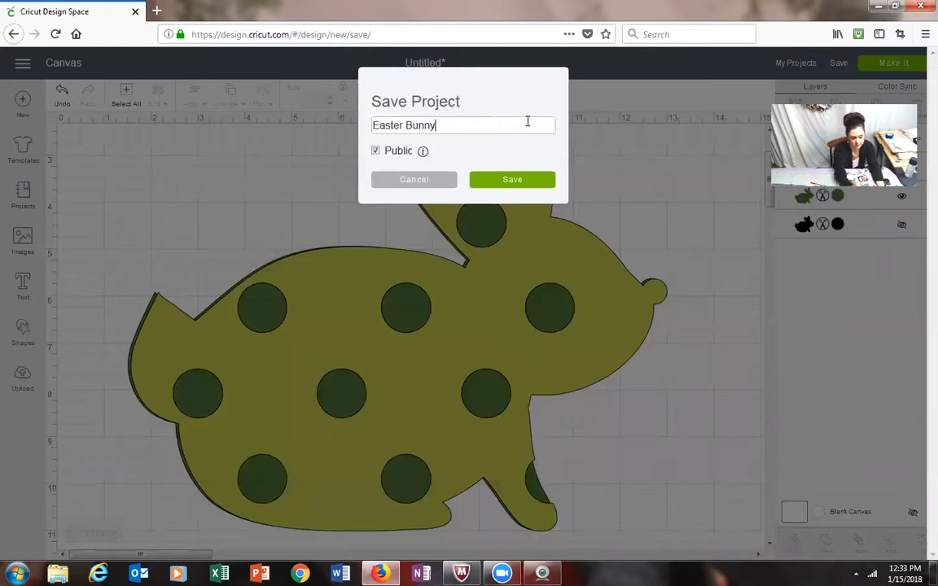
pyautogui.click(521, 184)
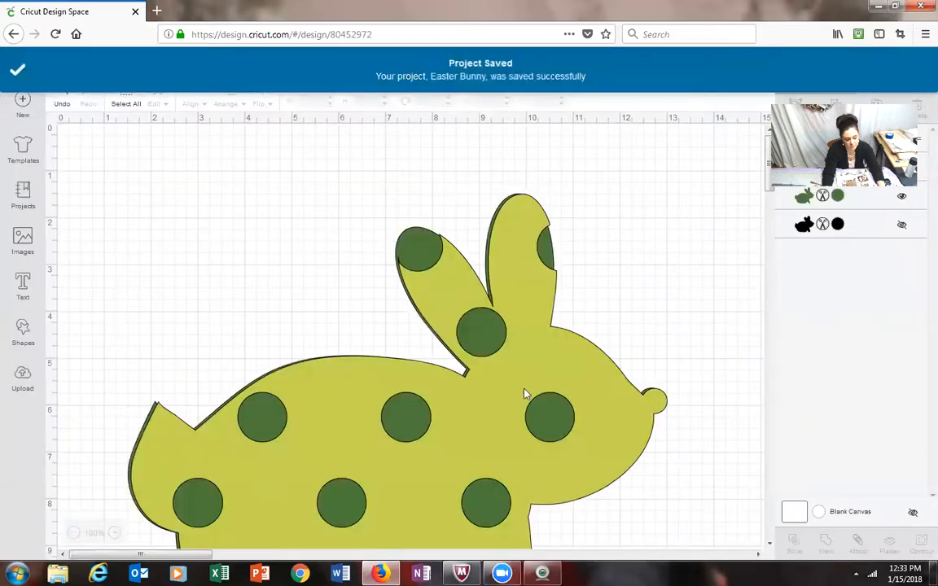
# Step: Move the rabbit closer to the canvas origin, to about X 0.96 and Y 0.17, and duplicate it
pyautogui.click(486, 331)
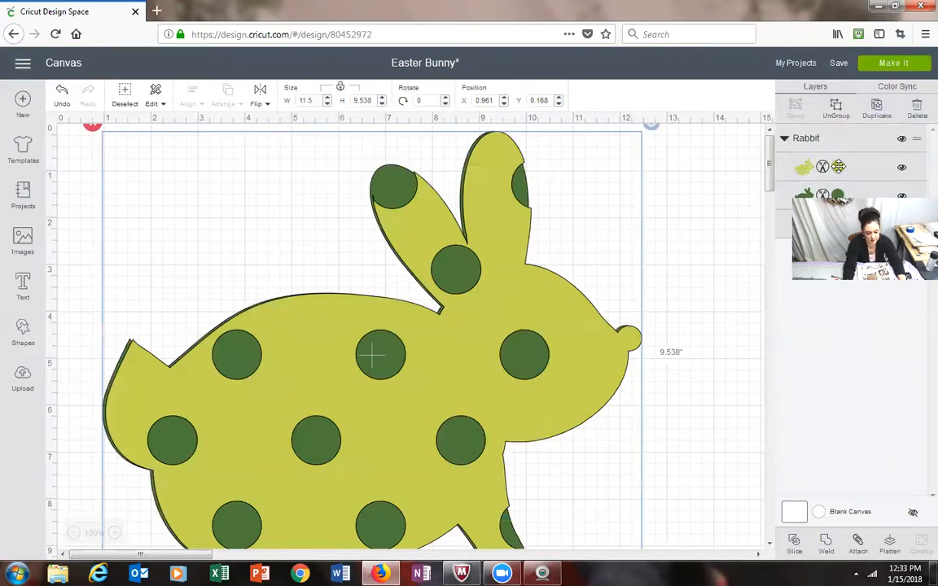
pyautogui.click(877, 108)
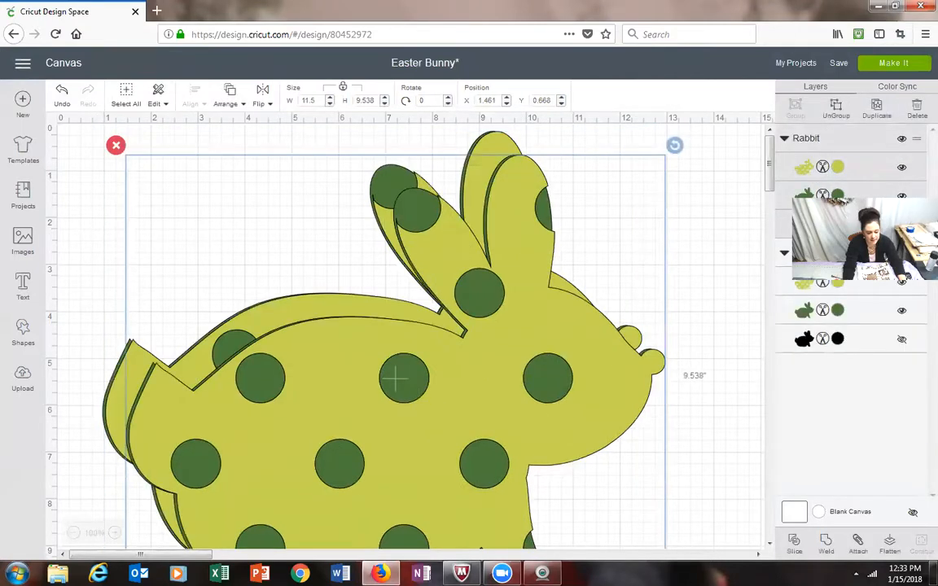
# Step: Hide the entire original rabbit group and the copy's polka-dot layer, leaving only the copy's solid green layer visible
pyautogui.click(903, 311)
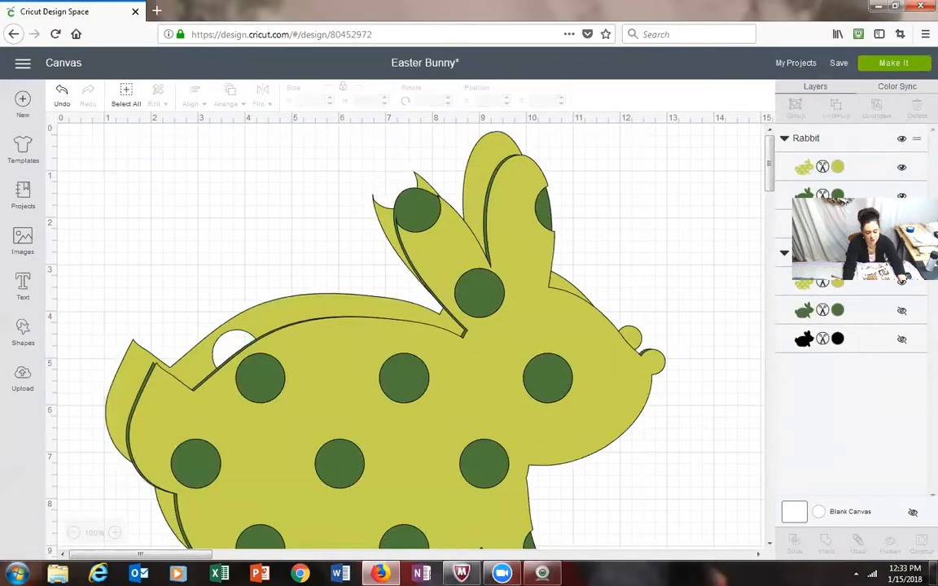
pyautogui.click(901, 252)
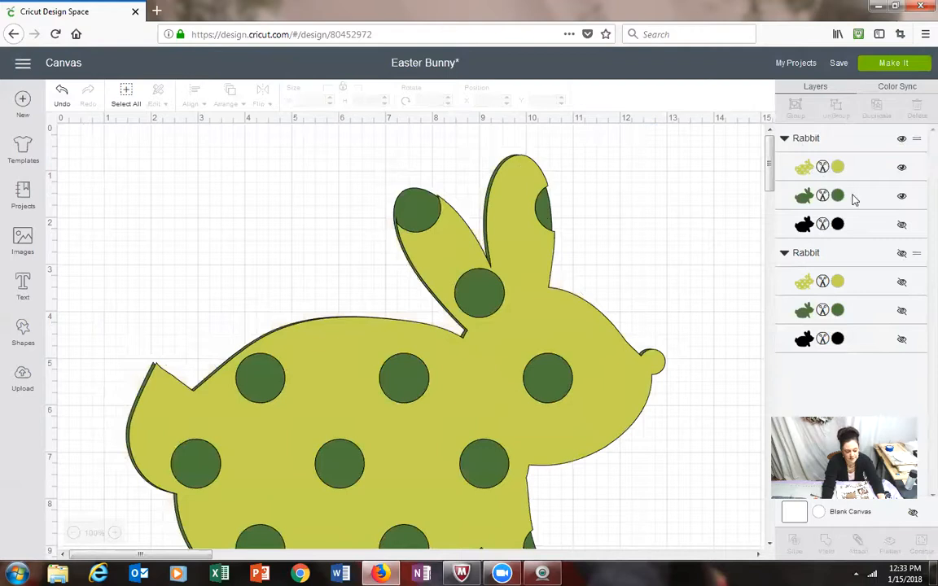
pyautogui.click(902, 168)
pyautogui.scroll(-3, 539, 290)
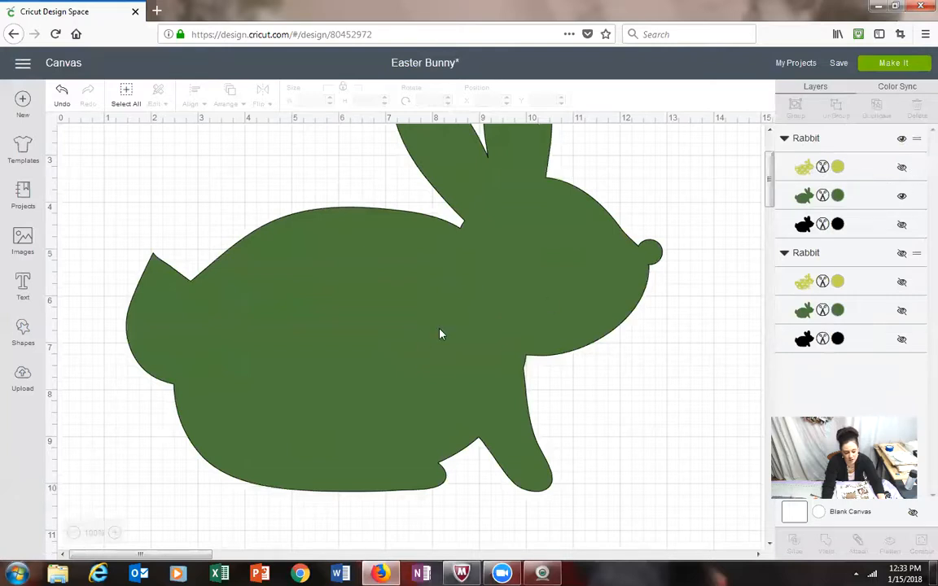
# Step: Set the solid green rabbit's width to 18 inches and check the whole shape on the canvas
pyautogui.click(505, 276)
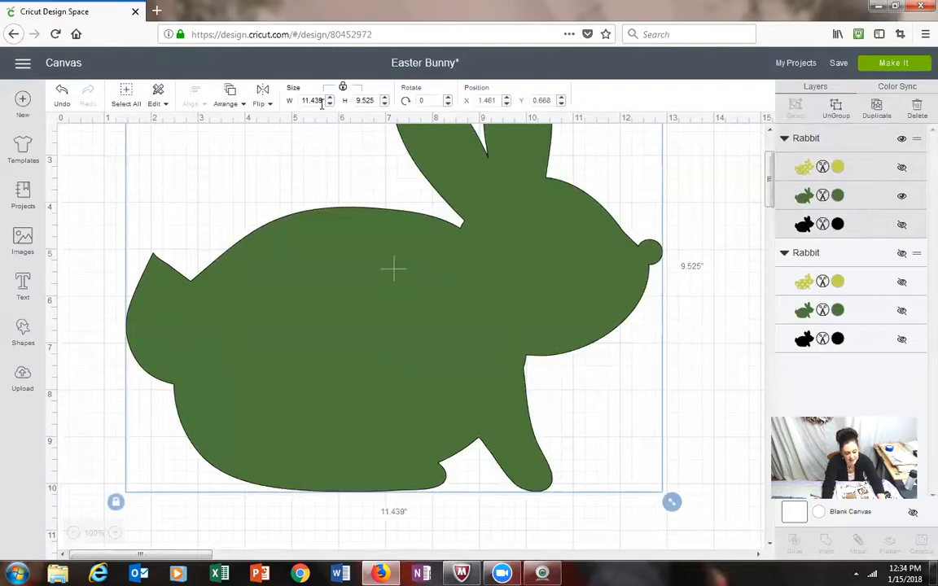
pyautogui.moveTo(323, 101); pyautogui.dragTo(289, 103)
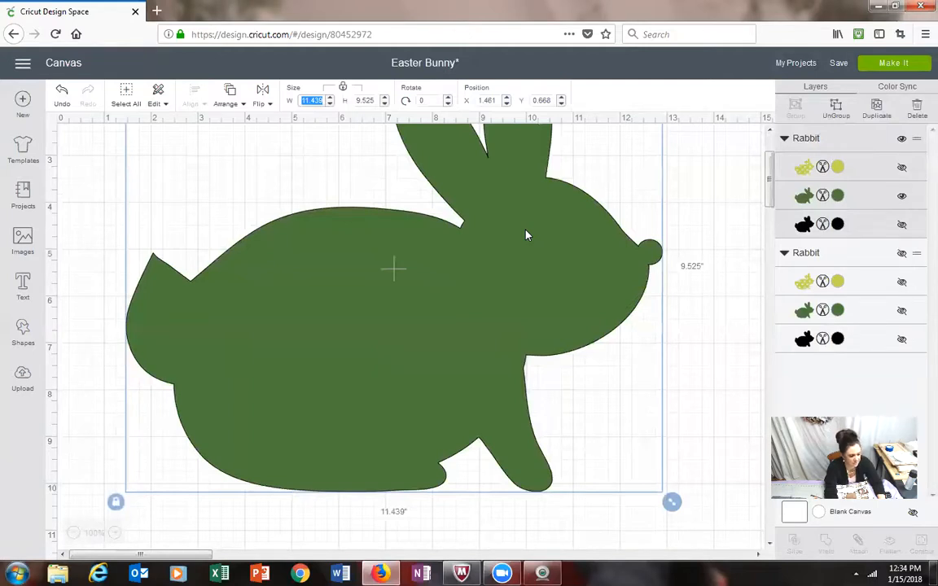
pyautogui.write('18')
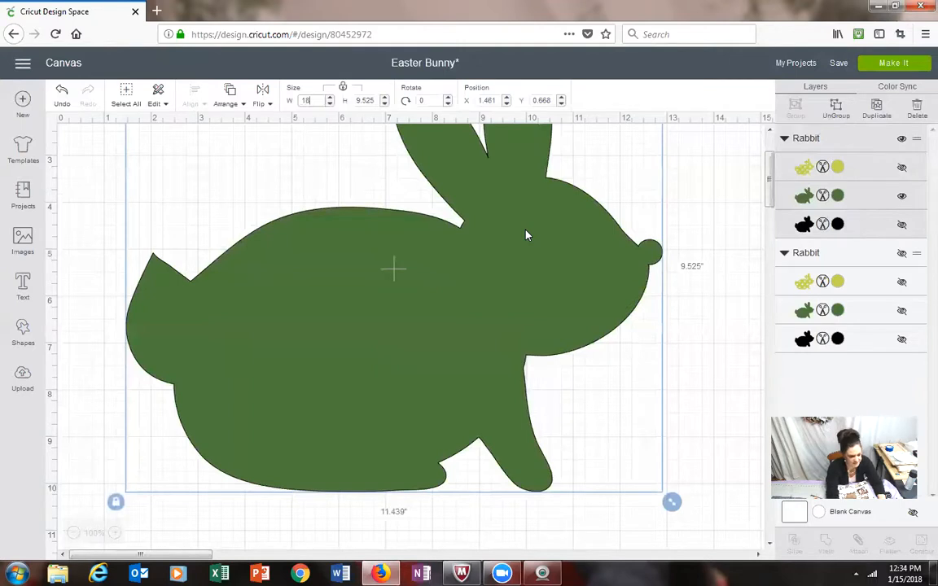
pyautogui.press('Return')
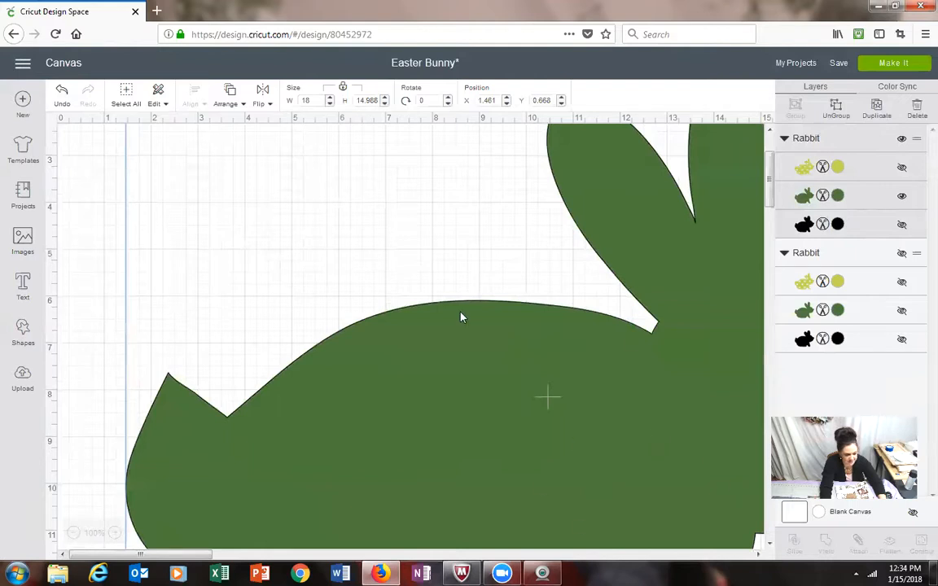
pyautogui.scroll(-2, 237, 340)
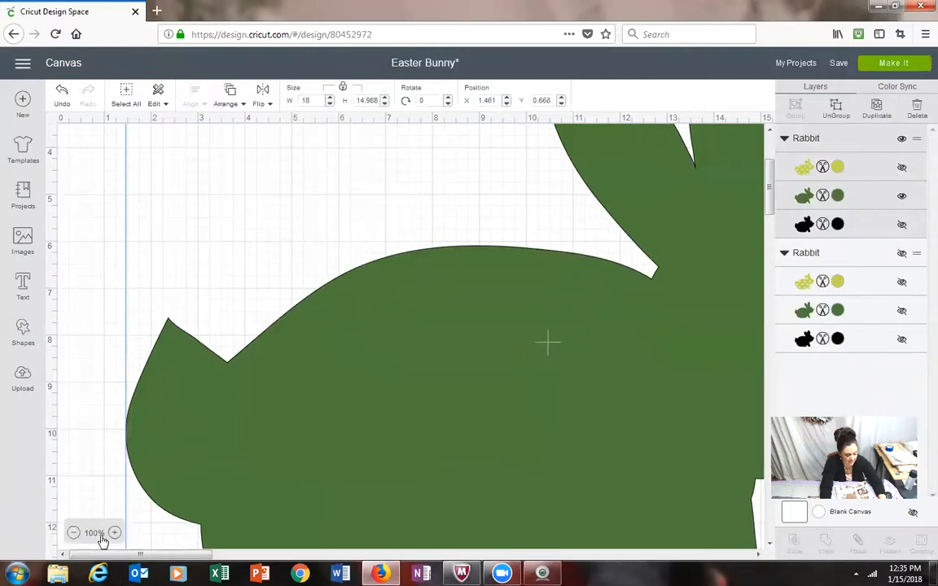
pyautogui.click(73, 534)
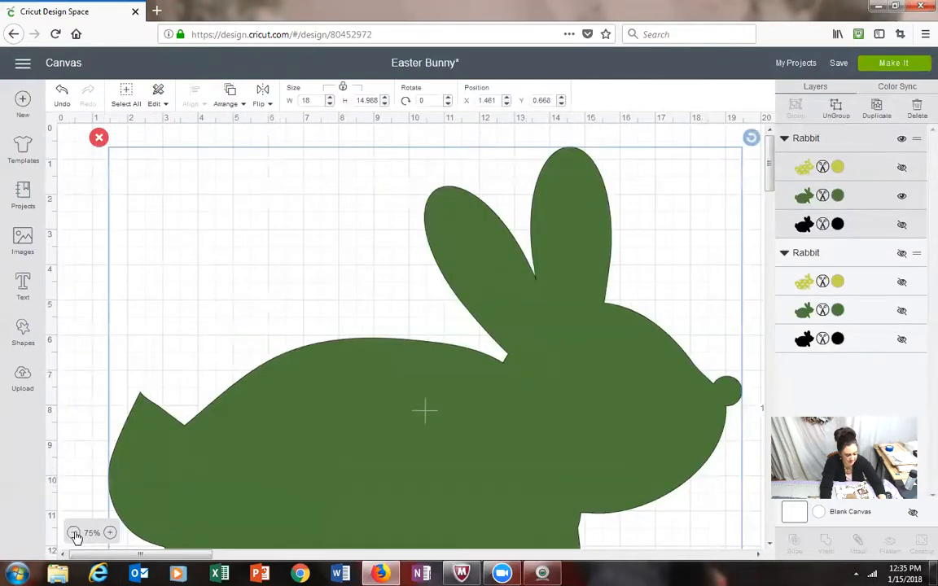
pyautogui.click(73, 534)
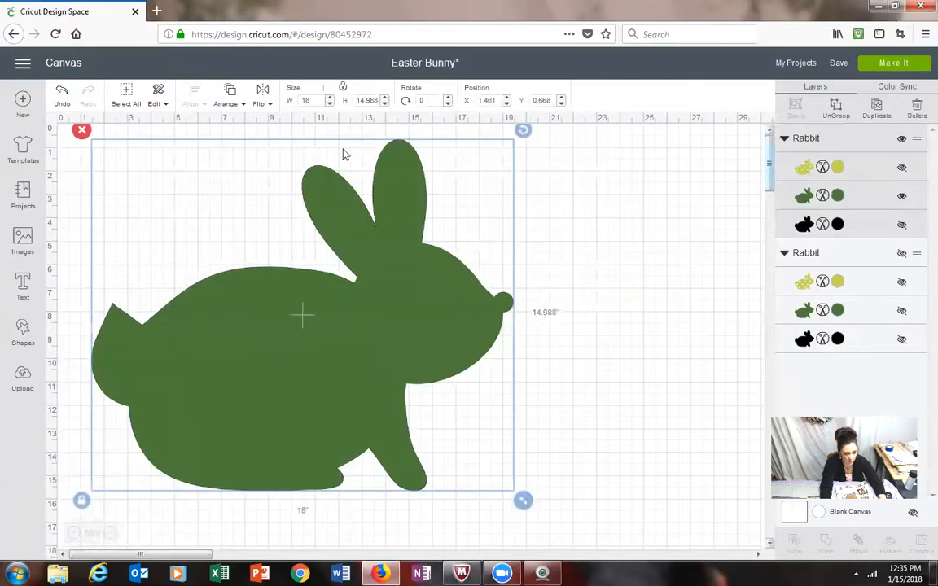
pyautogui.scroll(-1, 661, 324)
pyautogui.scroll(1, 676, 324)
pyautogui.click(706, 318)
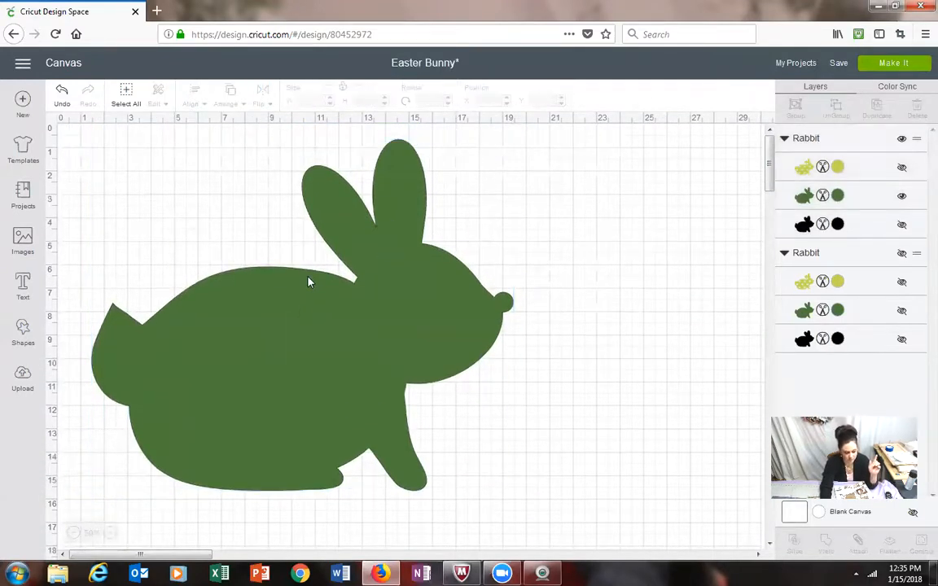
# Step: Insert a square shape and place it over the green rabbit's rear ear
pyautogui.click(309, 326)
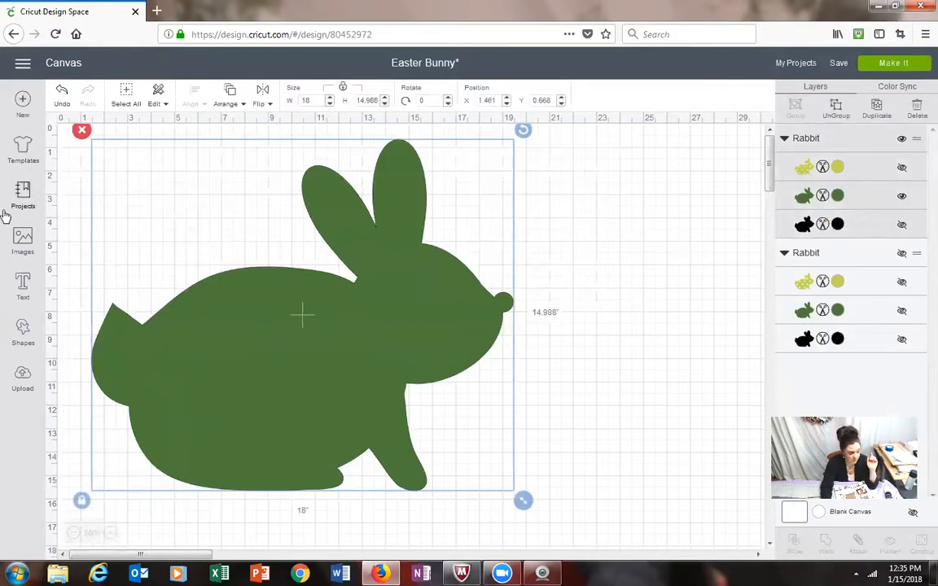
pyautogui.click(16, 330)
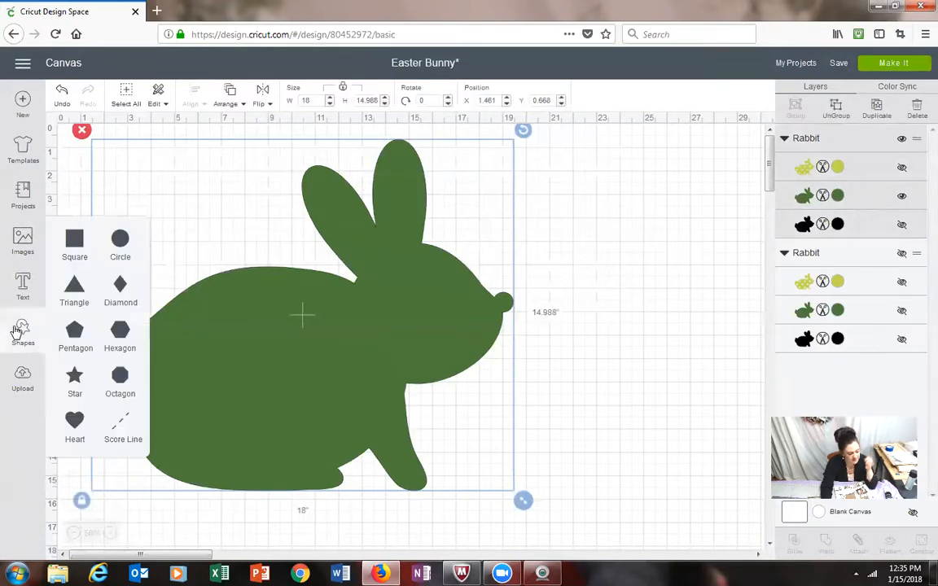
pyautogui.click(79, 251)
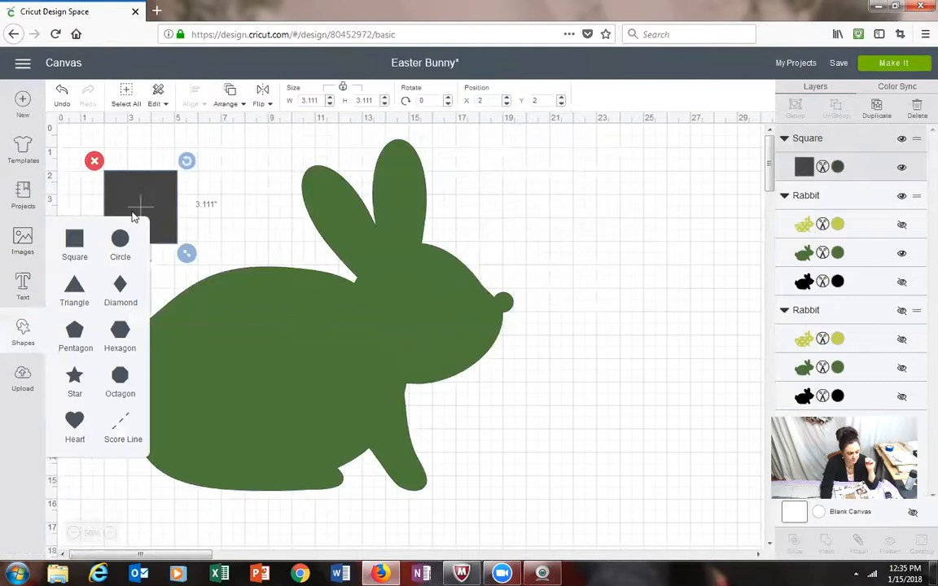
pyautogui.moveTo(136, 201); pyautogui.dragTo(330, 186)
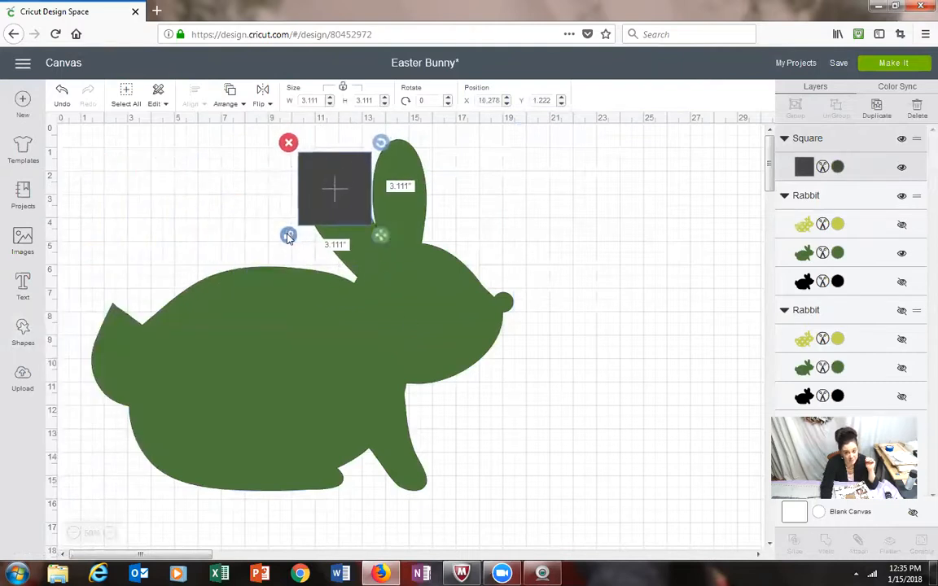
# Step: Unlock the square's proportions and stretch it over the rabbit's ears and head, to about 9.28 by 10.89 inches
pyautogui.click(288, 237)
pyautogui.moveTo(379, 236); pyautogui.dragTo(518, 298)
pyautogui.moveTo(454, 214); pyautogui.dragTo(427, 195)
pyautogui.moveTo(498, 278); pyautogui.dragTo(434, 274)
pyautogui.moveTo(379, 248); pyautogui.dragTo(403, 246)
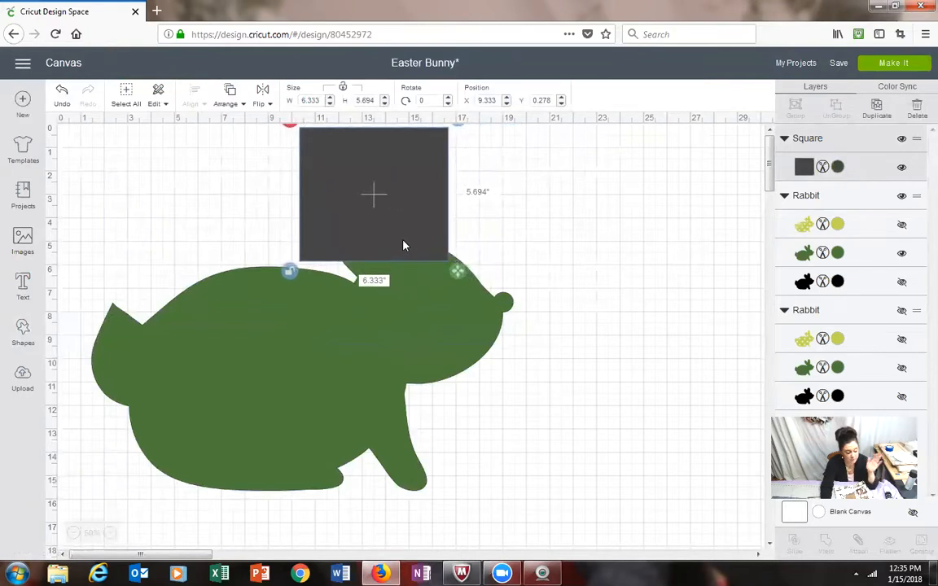
pyautogui.moveTo(459, 271); pyautogui.dragTo(533, 418)
pyautogui.moveTo(420, 267)
pyautogui.mouseDown()
pyautogui.moveTo(427, 283)
pyautogui.moveTo(399, 277)
pyautogui.moveTo(415, 271)
pyautogui.mouseUp()
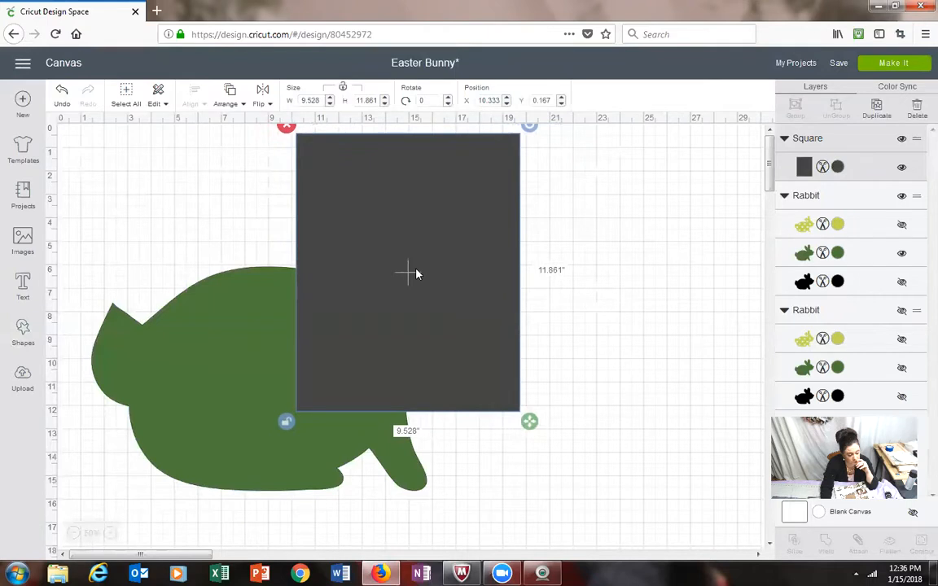
pyautogui.moveTo(535, 432); pyautogui.dragTo(530, 409)
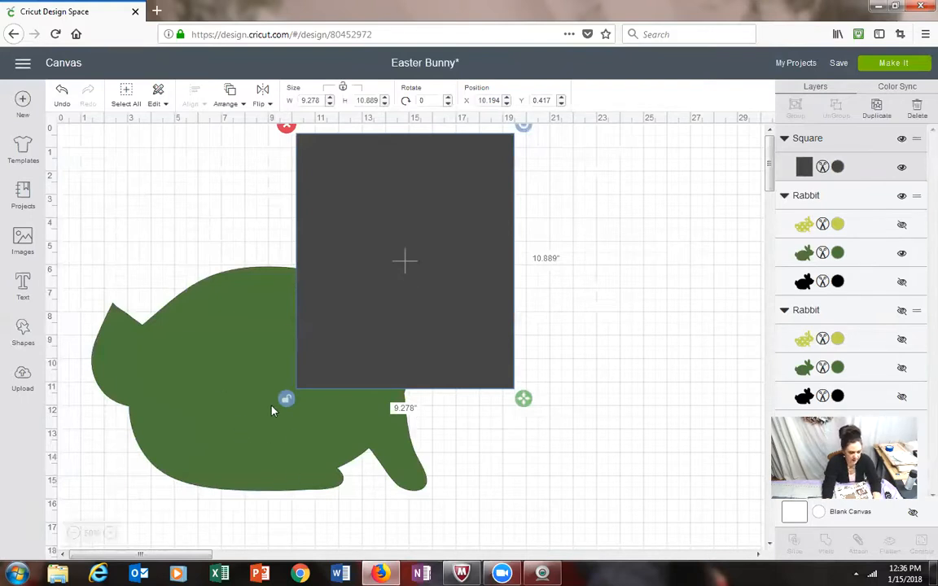
# Step: Slice the green rabbit with the rectangle covering its head, and select the resulting head-shaped piece of the rectangle
pyautogui.click(126, 98)
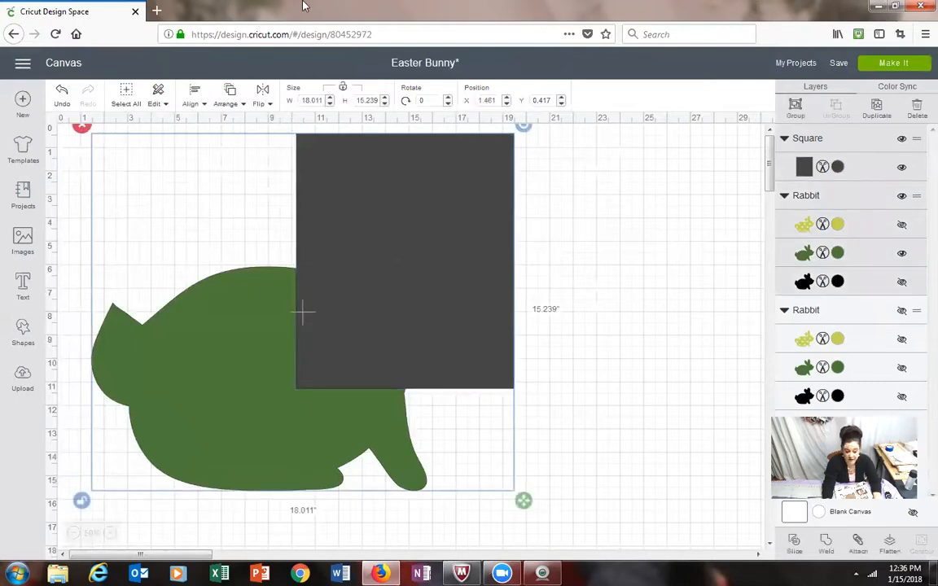
pyautogui.click(796, 544)
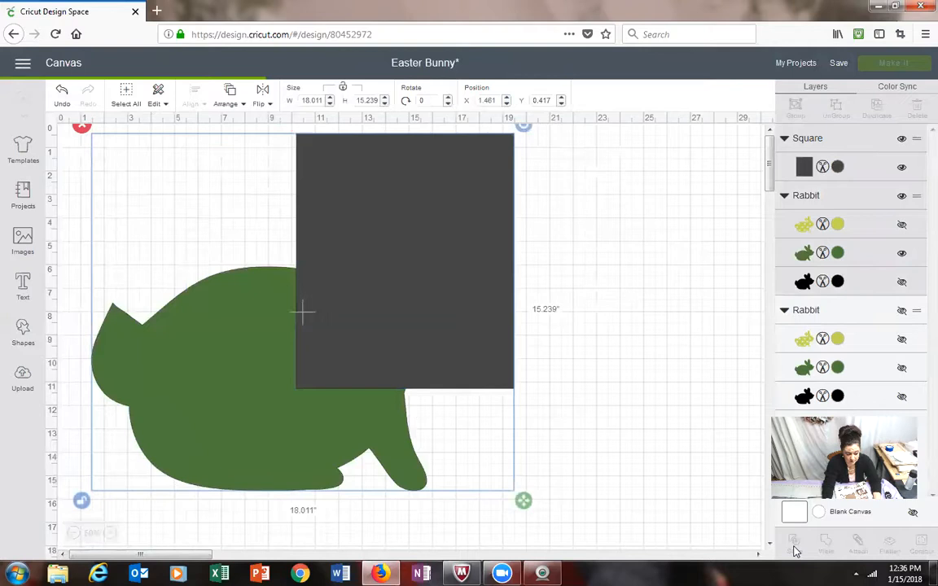
pyautogui.click(485, 387)
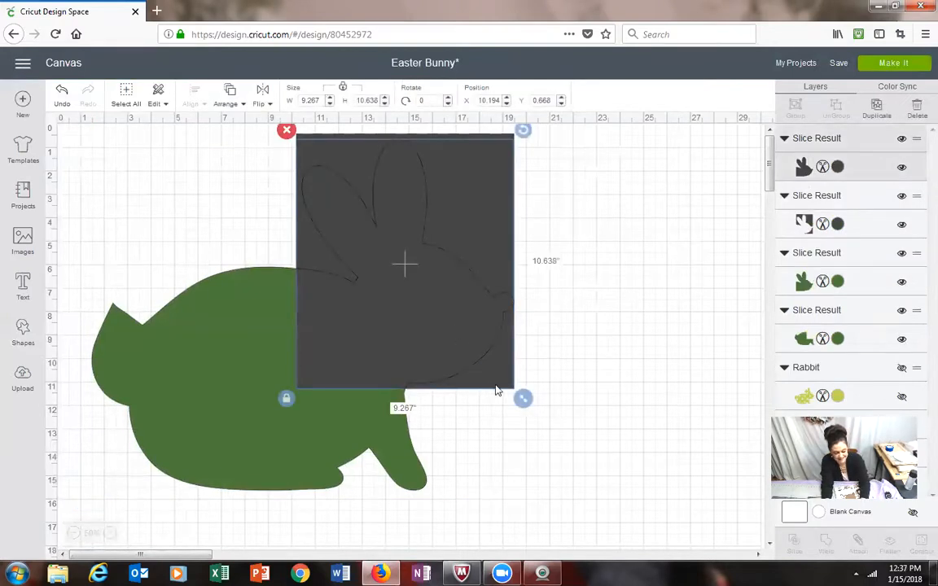
# Step: Delete both dark rectangle leftovers from the slice and move the rabbit's head piece away from the body
pyautogui.click(917, 110)
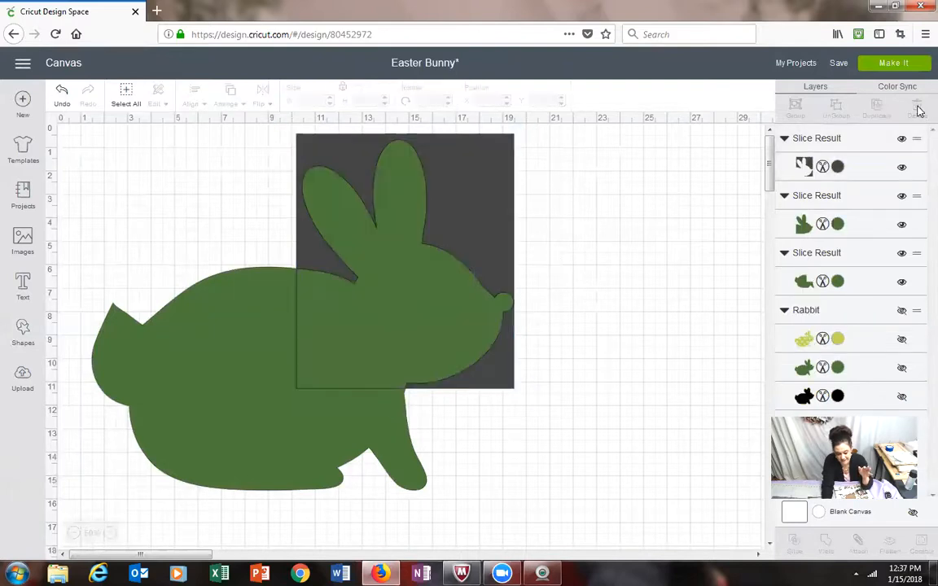
pyautogui.click(880, 167)
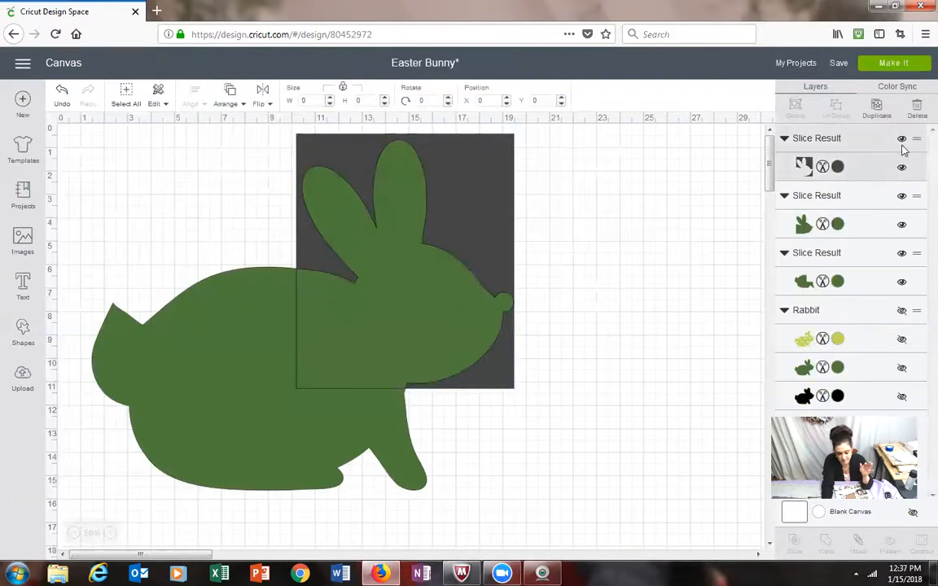
pyautogui.click(918, 110)
pyautogui.moveTo(435, 291); pyautogui.dragTo(586, 299)
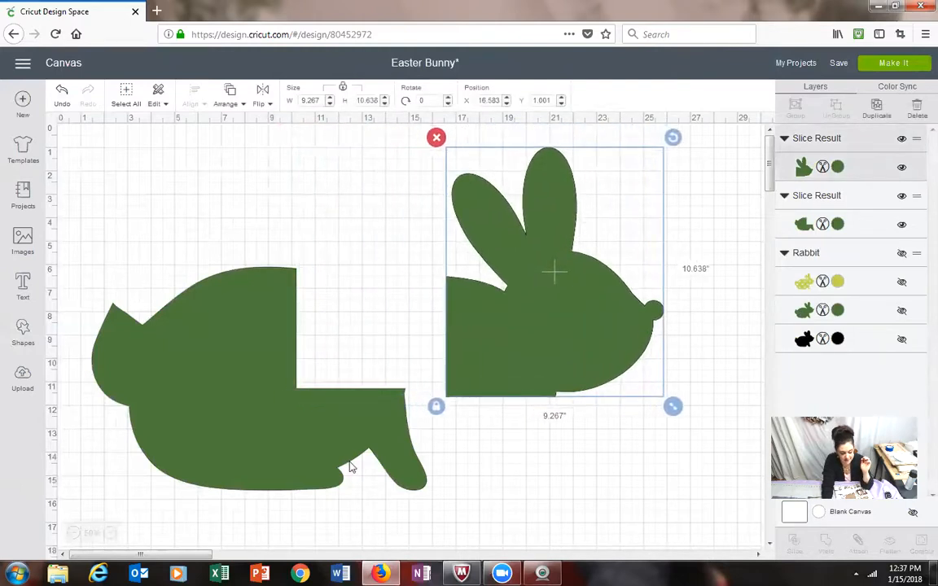
# Step: Insert a square over the rabbit's tail and stretch it over the rear body to about 7.86 by 10 inches
pyautogui.click(214, 439)
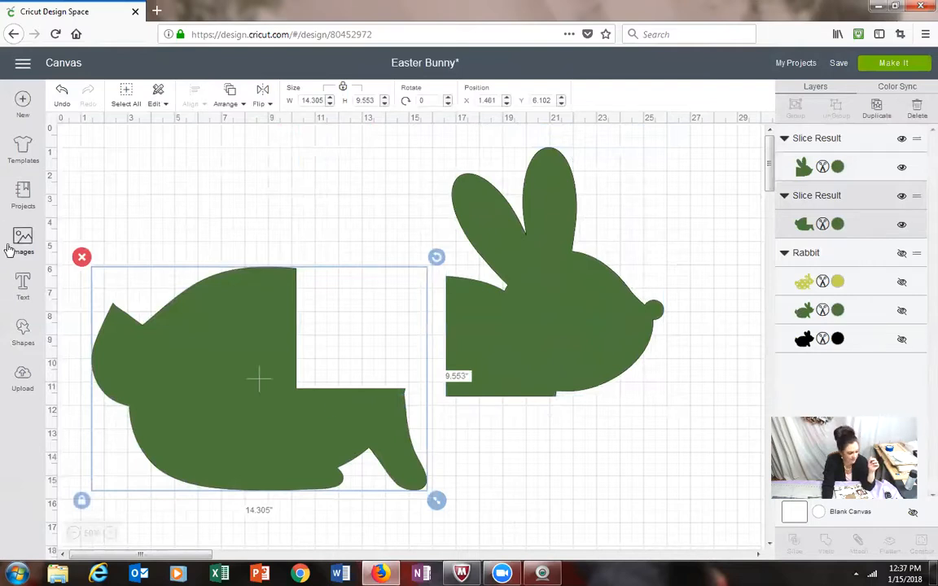
pyautogui.click(23, 333)
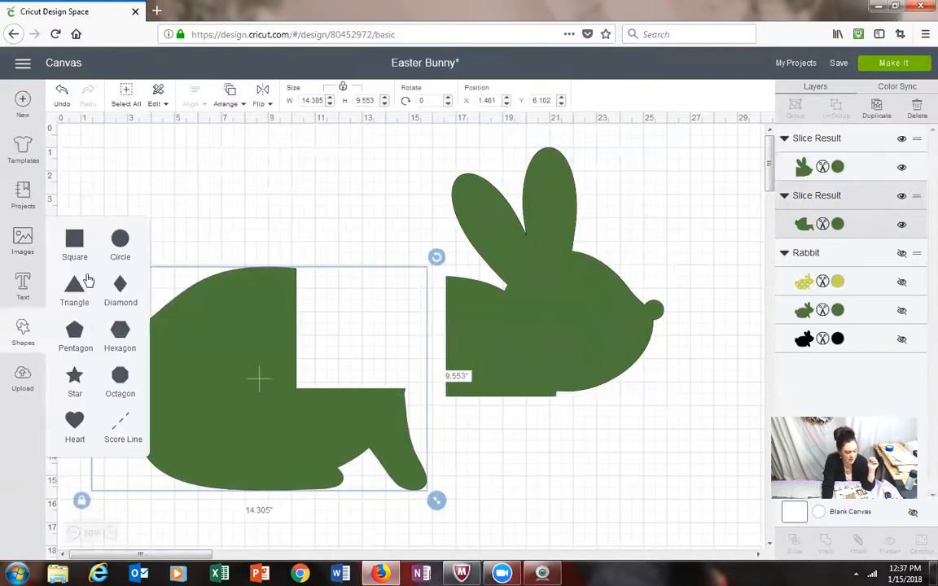
pyautogui.click(74, 239)
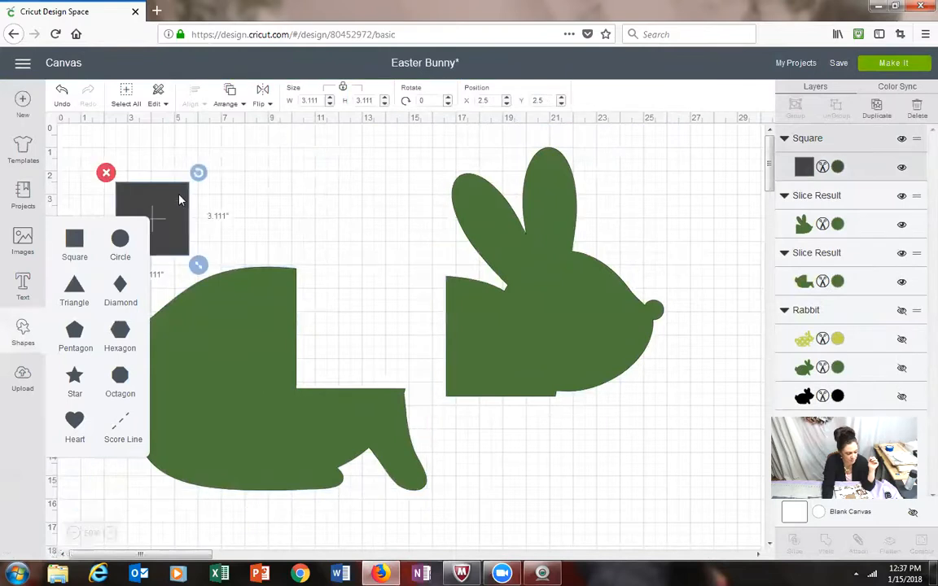
pyautogui.moveTo(150, 208); pyautogui.dragTo(132, 302)
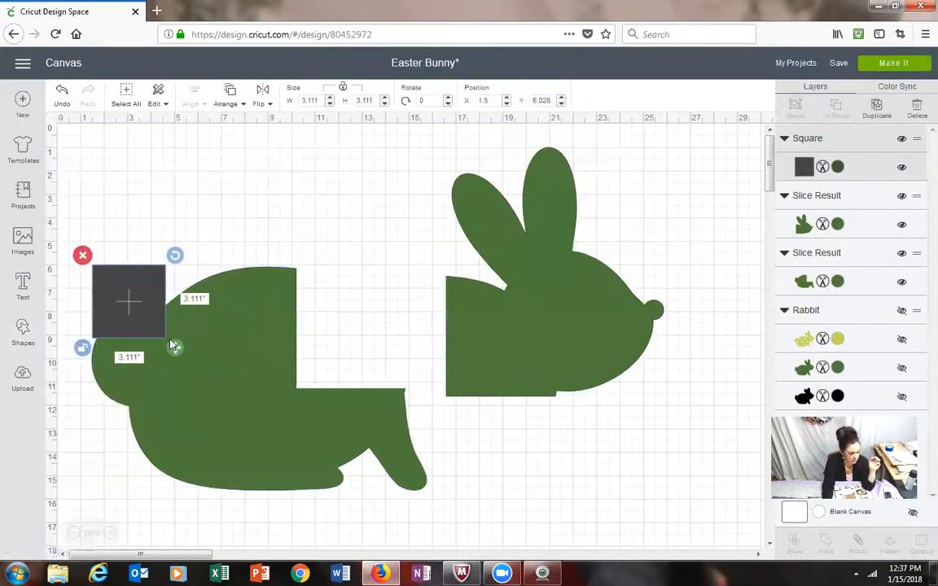
pyautogui.moveTo(175, 352); pyautogui.dragTo(287, 510)
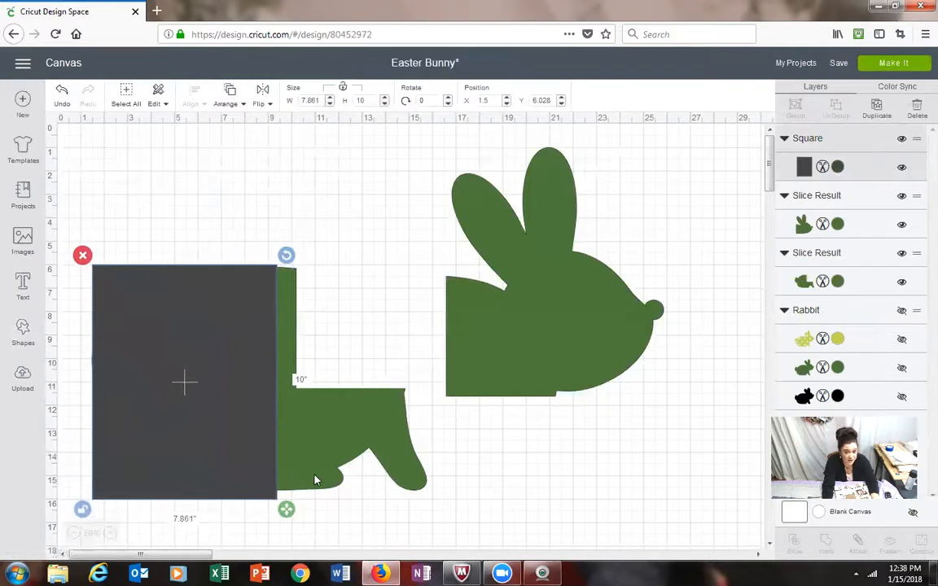
# Step: Slice the green body with the rectangle over its rear half and delete both dark rectangle leftovers
pyautogui.keyDown('shift'); pyautogui.click(325, 425); pyautogui.keyUp('shift')
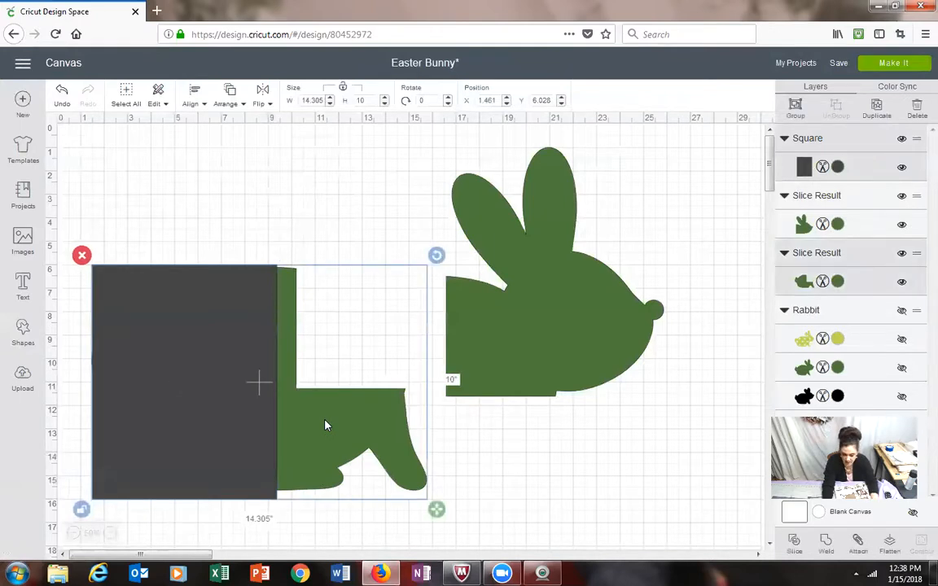
pyautogui.click(794, 542)
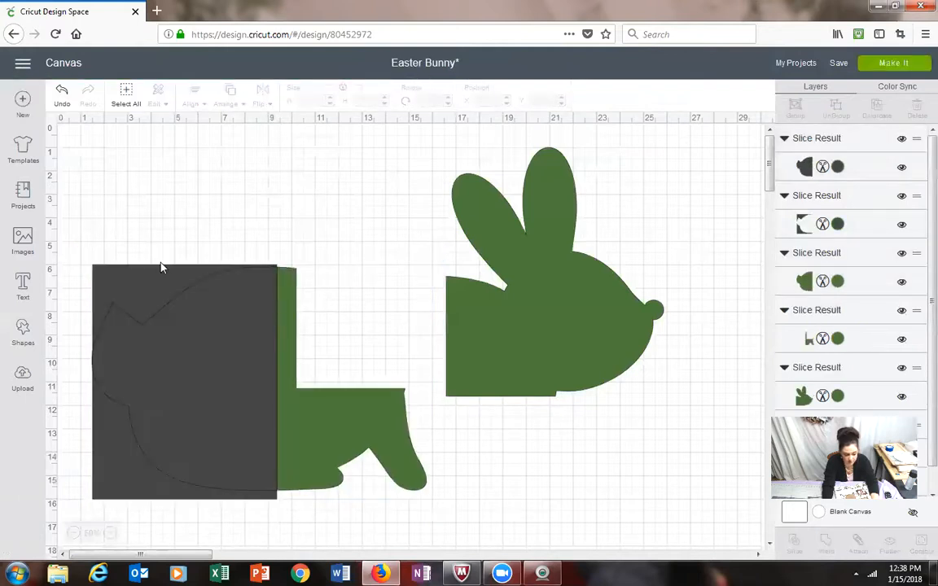
pyautogui.click(102, 290)
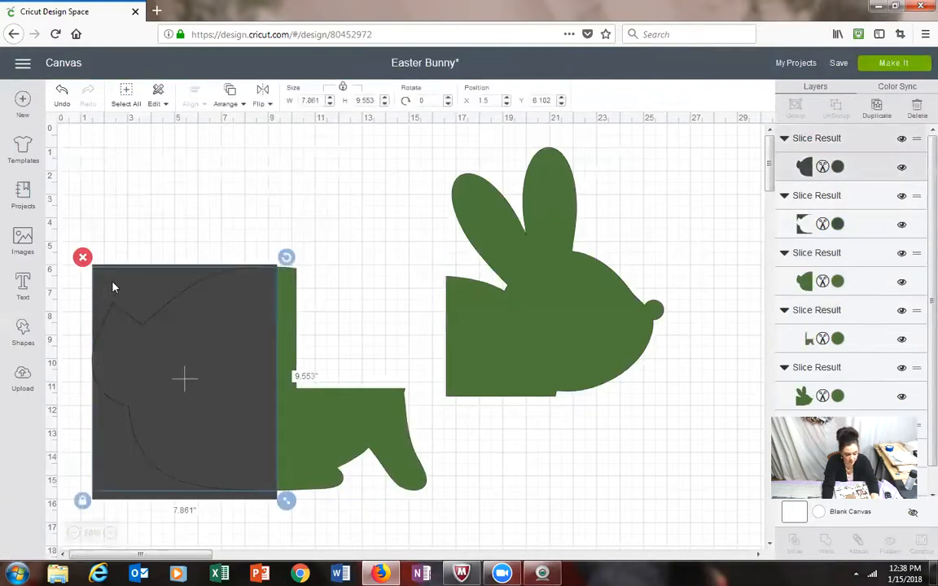
pyautogui.click(917, 110)
pyautogui.click(164, 291)
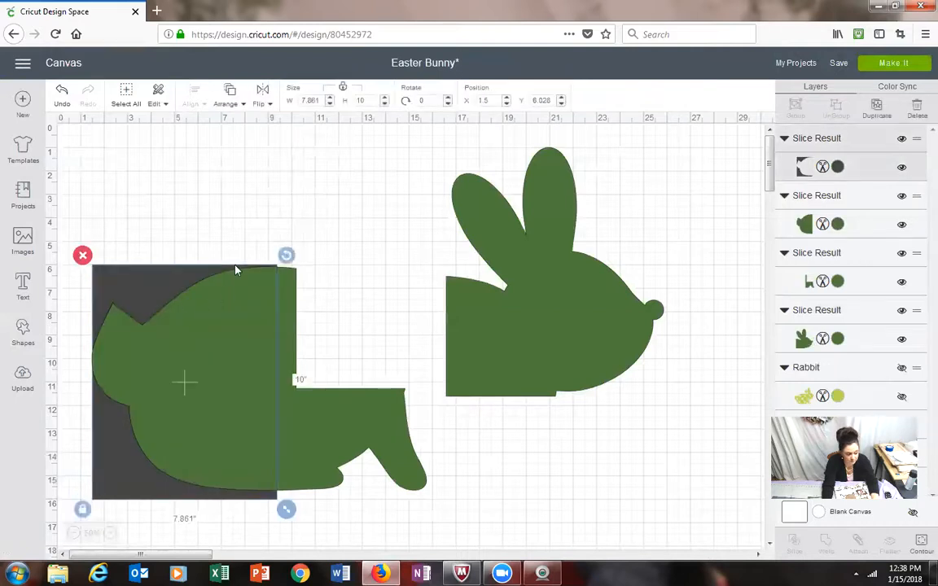
pyautogui.click(917, 110)
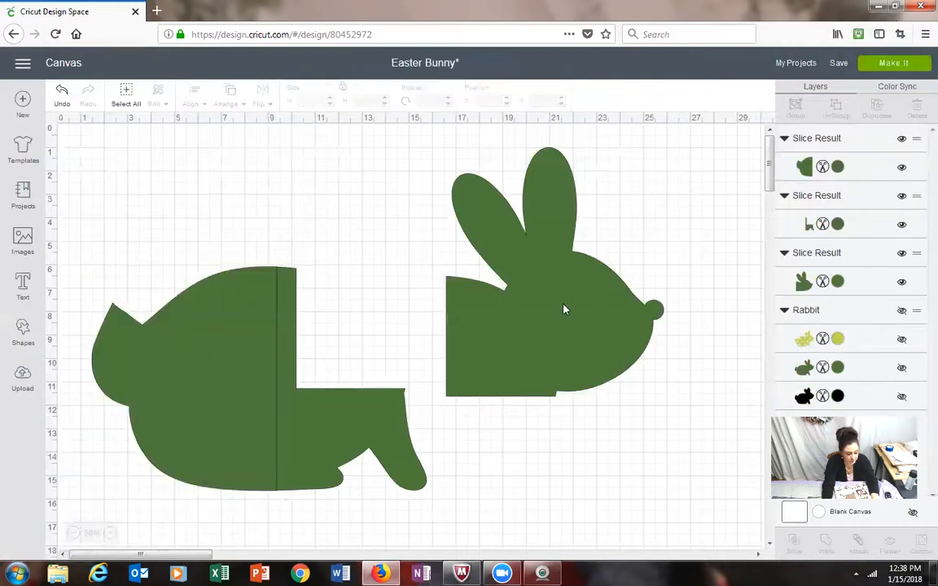
# Step: Separate the rear body piece from the leg piece and move the leg piece up toward the head
pyautogui.moveTo(261, 343)
pyautogui.mouseDown()
pyautogui.moveTo(228, 338)
pyautogui.moveTo(249, 336)
pyautogui.mouseUp()
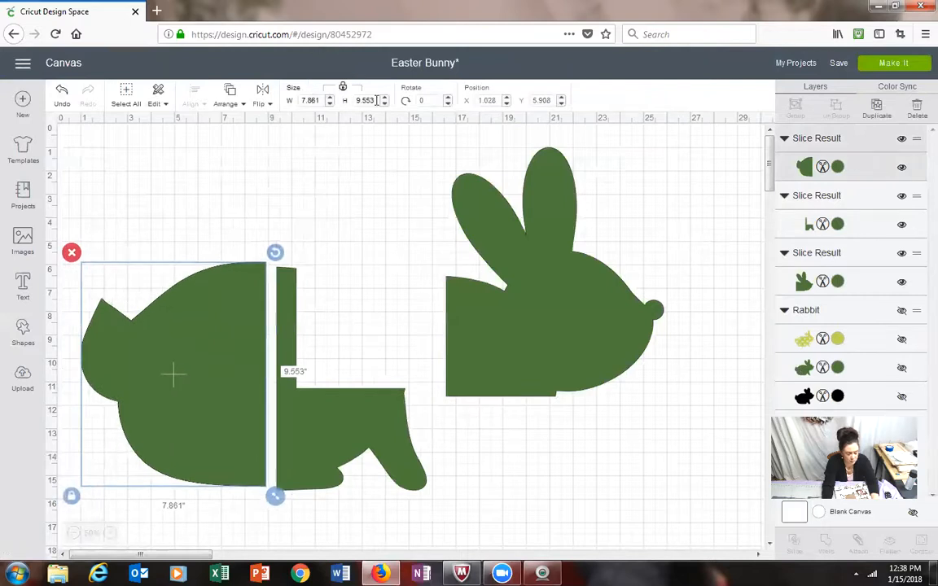
pyautogui.keyDown('shift'); pyautogui.click(325, 417); pyautogui.keyUp('shift')
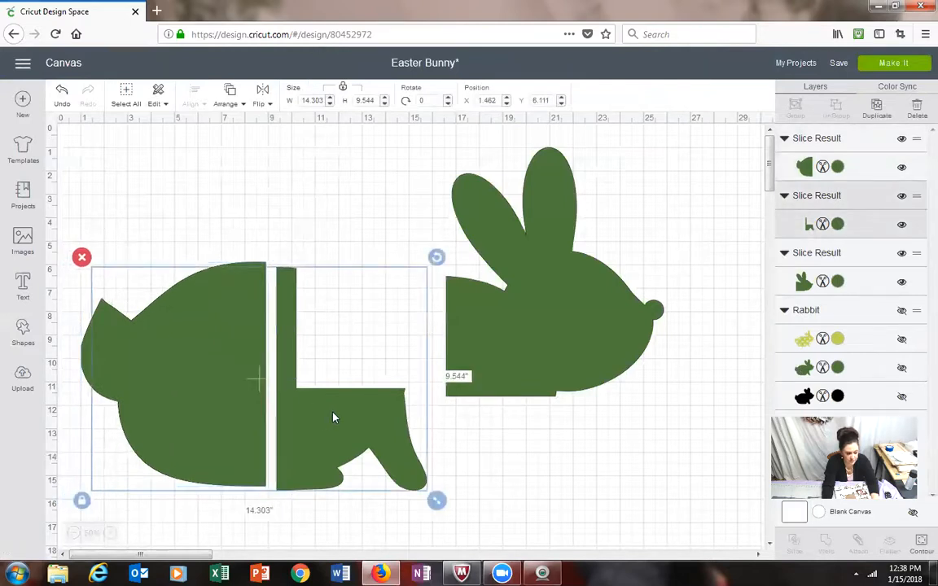
pyautogui.click(518, 453)
pyautogui.moveTo(334, 436); pyautogui.dragTo(410, 326)
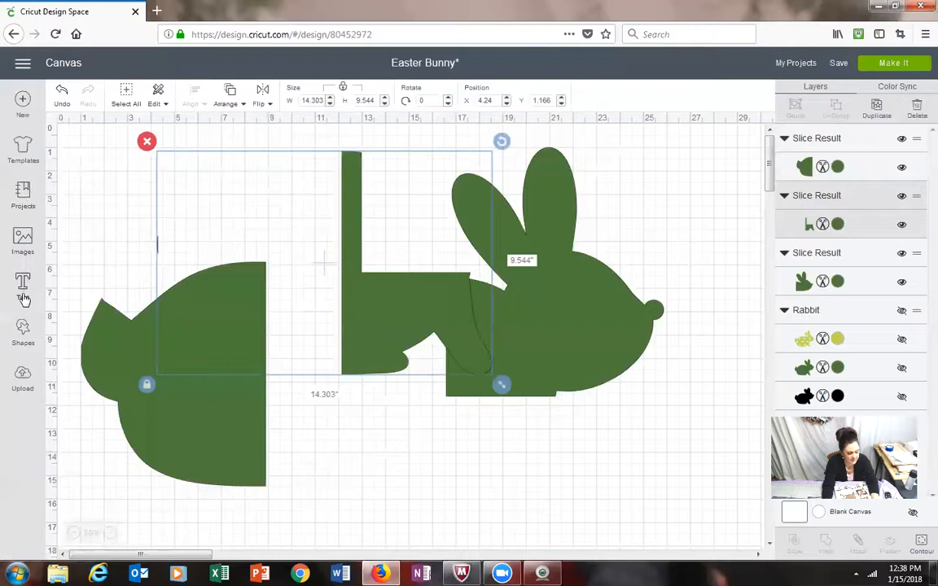
# Step: Insert a square, place it over the stray green sliver above the rear body, and slice it with the leg piece
pyautogui.click(22, 334)
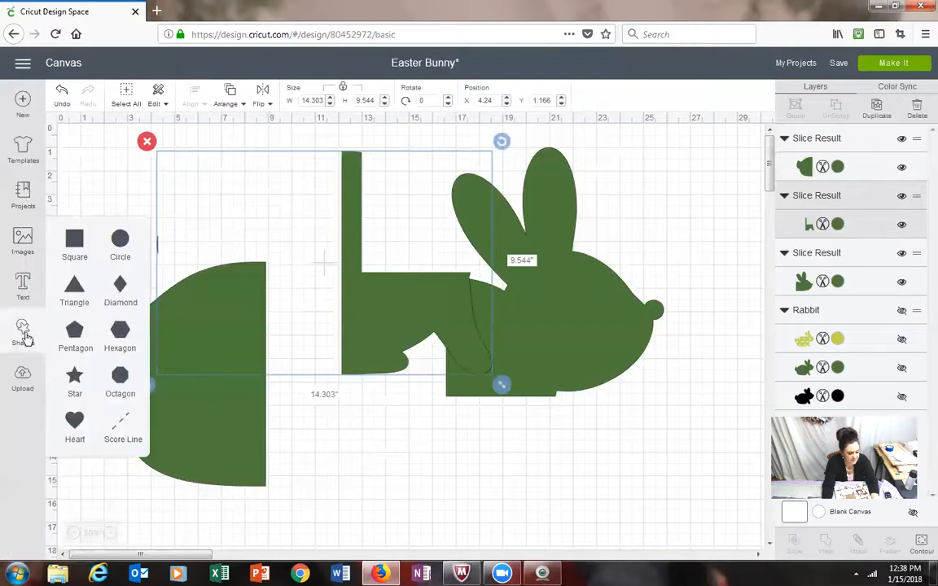
pyautogui.click(80, 240)
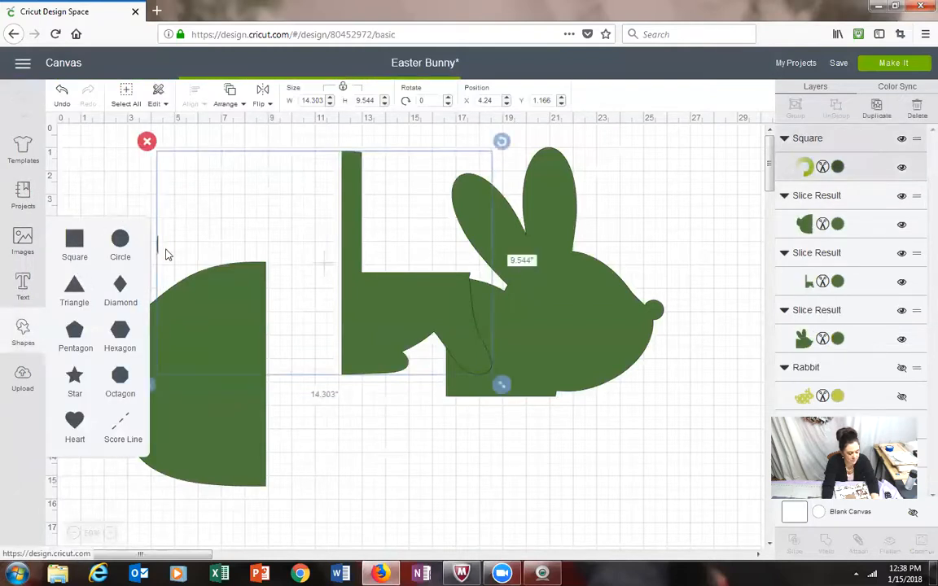
pyautogui.moveTo(180, 253)
pyautogui.mouseDown()
pyautogui.moveTo(191, 293)
pyautogui.moveTo(180, 262)
pyautogui.mouseUp()
pyautogui.keyDown('shift'); pyautogui.click(399, 319); pyautogui.keyUp('shift')
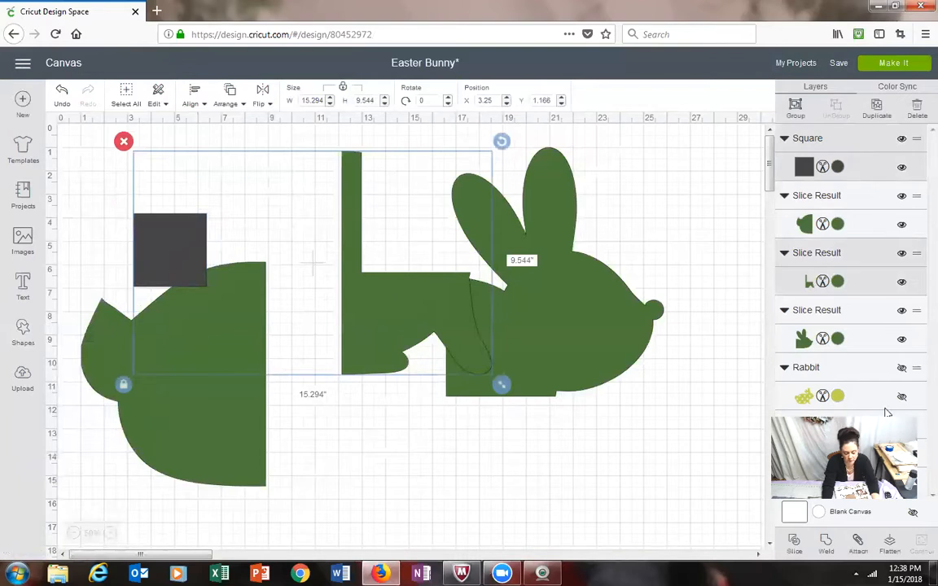
pyautogui.click(802, 547)
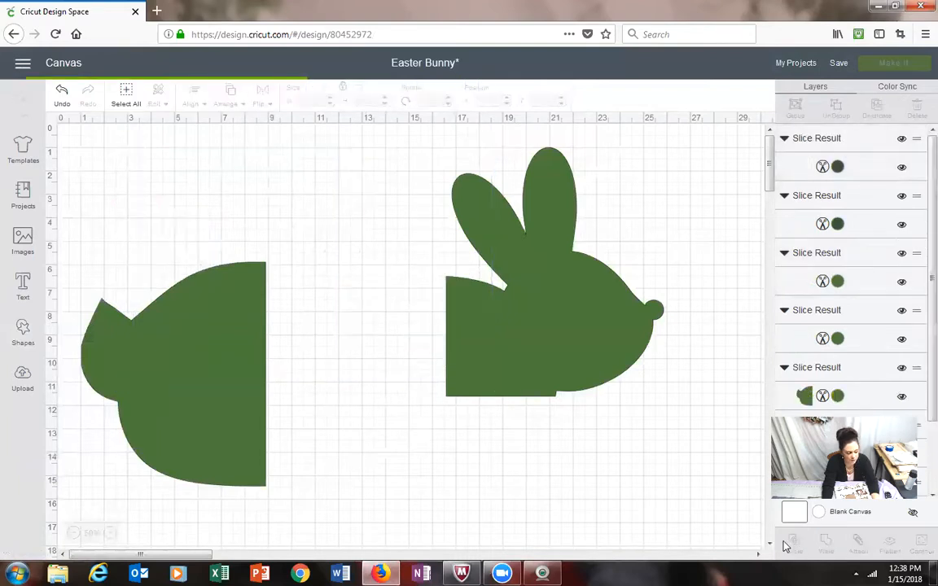
# Step: Delete the dark square and the dark sliver left over from the slice
pyautogui.click(181, 260)
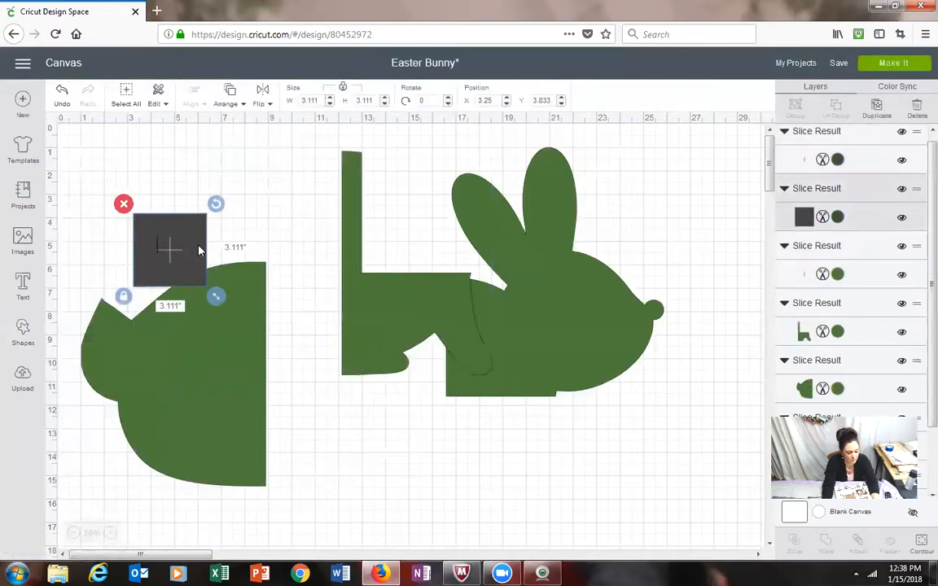
pyautogui.scroll(-1, 879, 151)
pyautogui.click(918, 112)
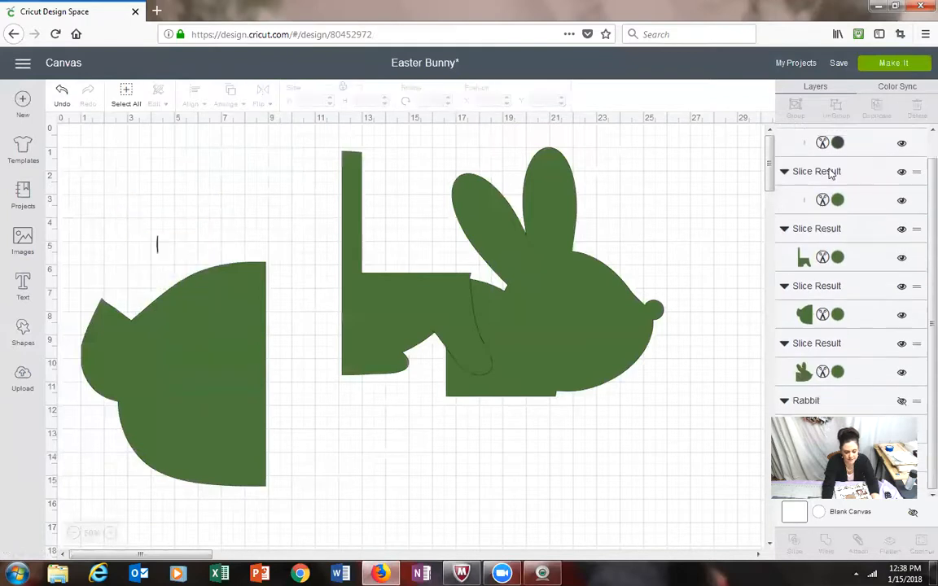
pyautogui.click(876, 151)
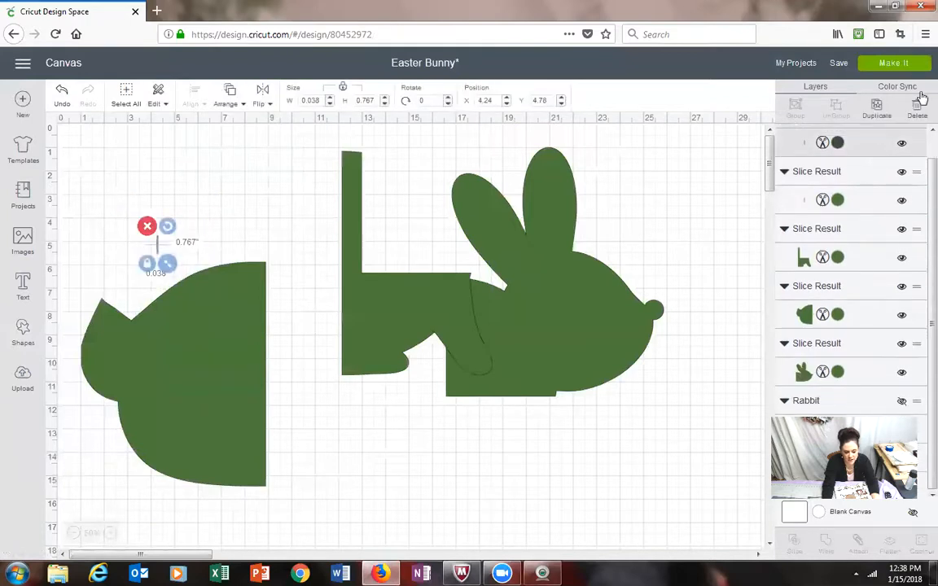
pyautogui.click(918, 113)
# Step: Separate the rear body piece from the tiny green sliver and delete the sliver
pyautogui.moveTo(228, 373); pyautogui.dragTo(285, 402)
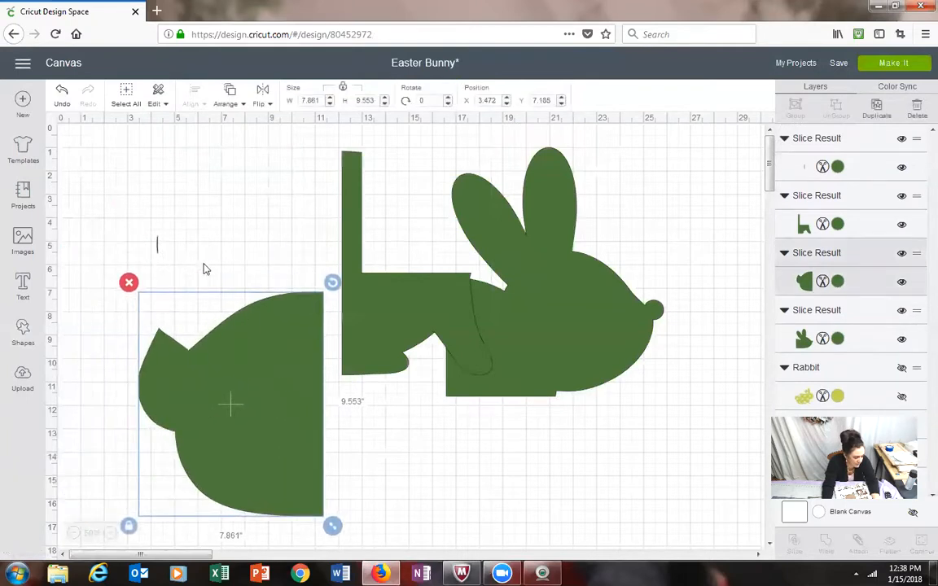
pyautogui.click(158, 244)
pyautogui.moveTo(157, 245); pyautogui.dragTo(137, 392)
pyautogui.click(119, 307)
pyautogui.moveTo(214, 390); pyautogui.dragTo(207, 387)
pyautogui.click(413, 461)
pyautogui.moveTo(315, 438); pyautogui.dragTo(311, 427)
pyautogui.click(422, 436)
pyautogui.click(132, 381)
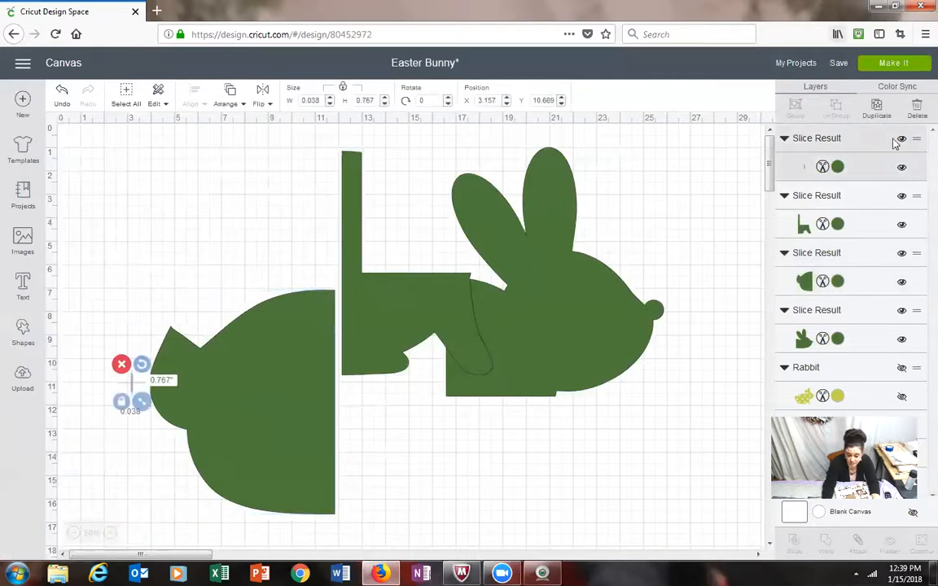
pyautogui.click(915, 108)
# Step: Move the rear body piece up and the leg piece down so they sit side by side on the canvas
pyautogui.moveTo(219, 442); pyautogui.dragTo(187, 379)
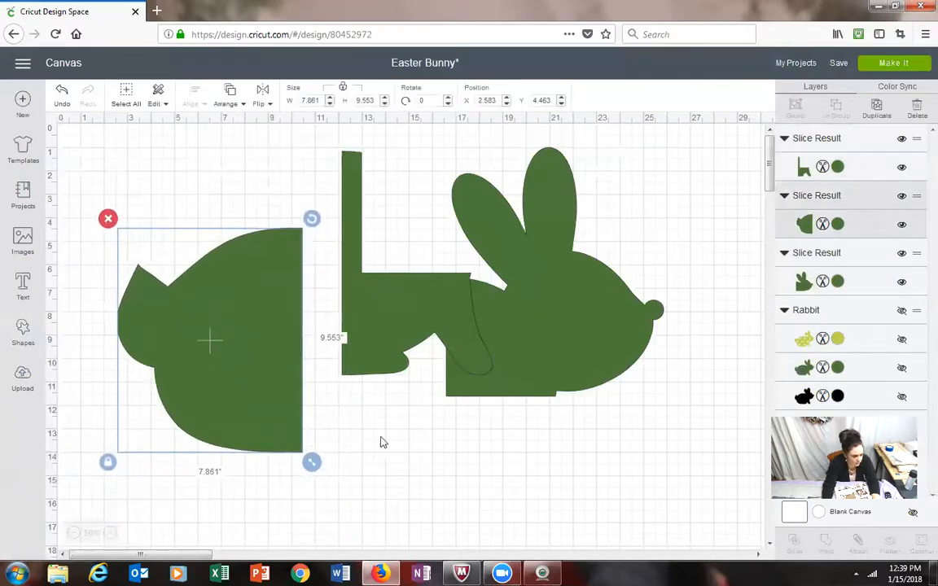
pyautogui.click(407, 326)
pyautogui.moveTo(389, 342); pyautogui.dragTo(388, 399)
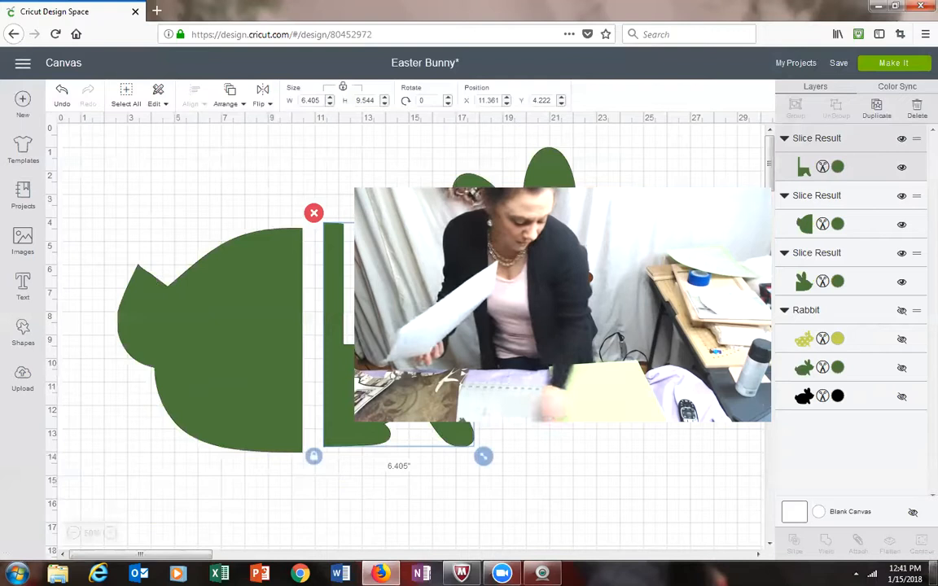
# Step: Send the sliced rabbit to the mat preview and continue to the machine connection stage
pyautogui.click(935, 574)
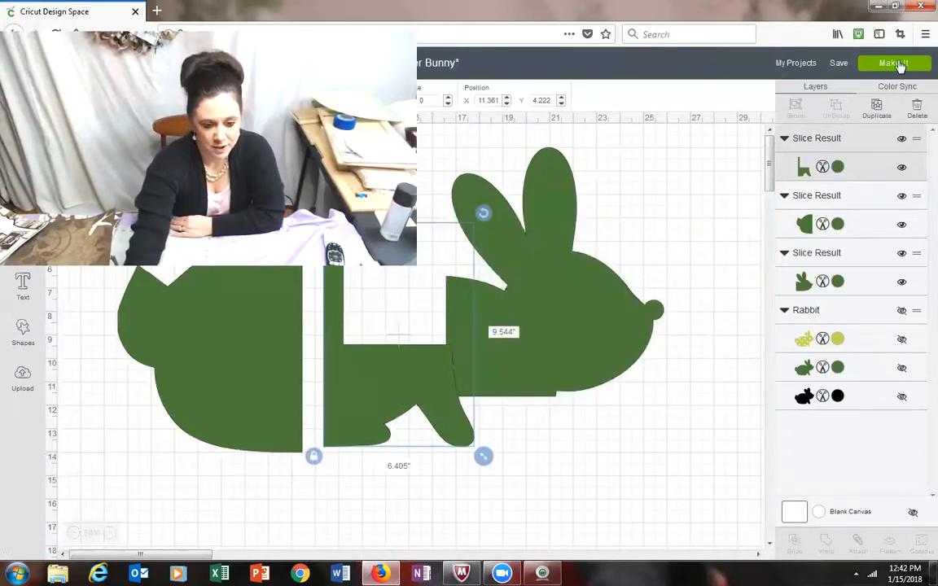
pyautogui.click(896, 64)
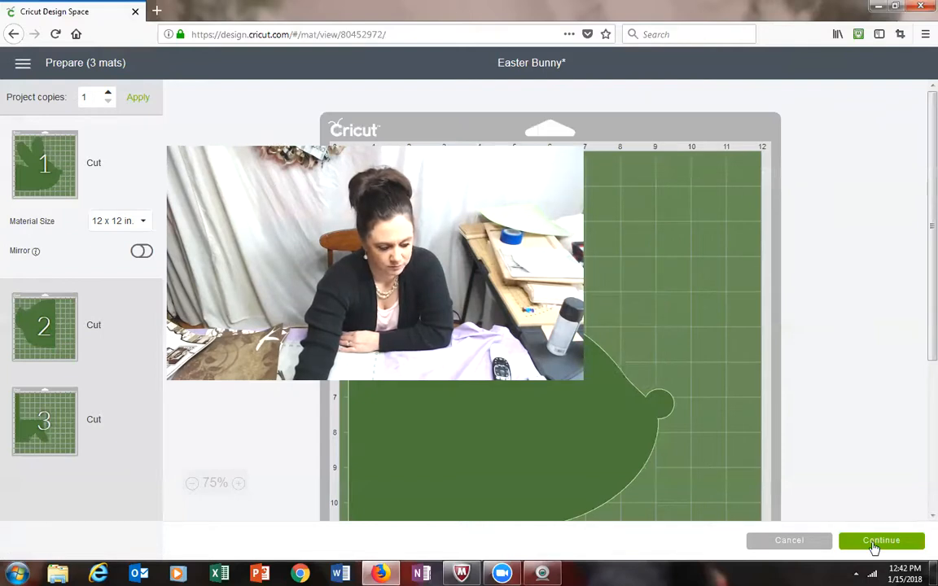
pyautogui.click(880, 541)
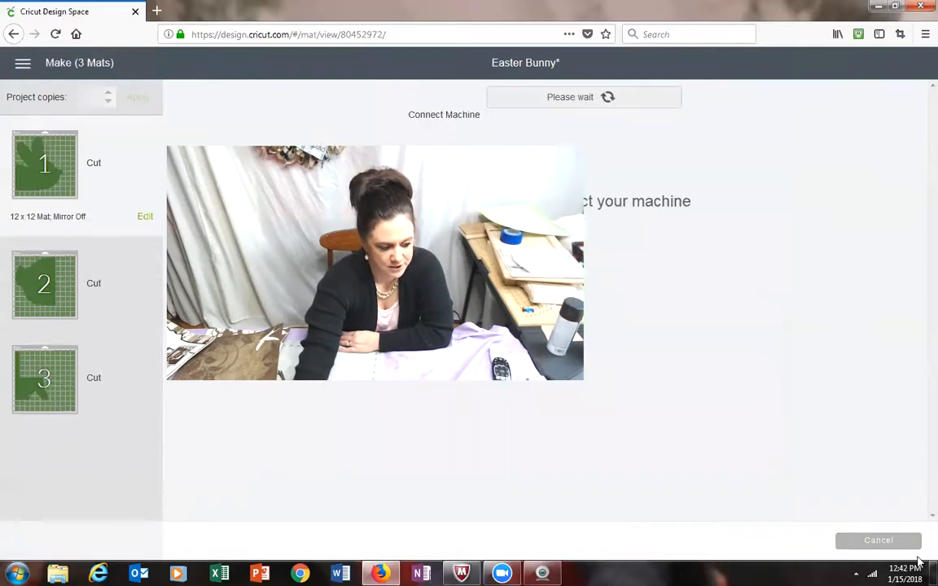
pyautogui.moveTo(934, 575)
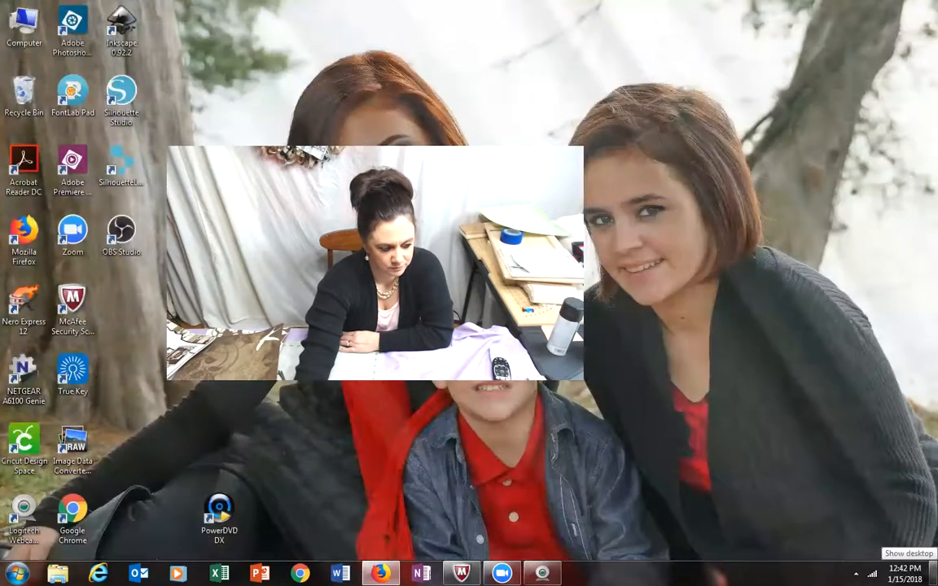
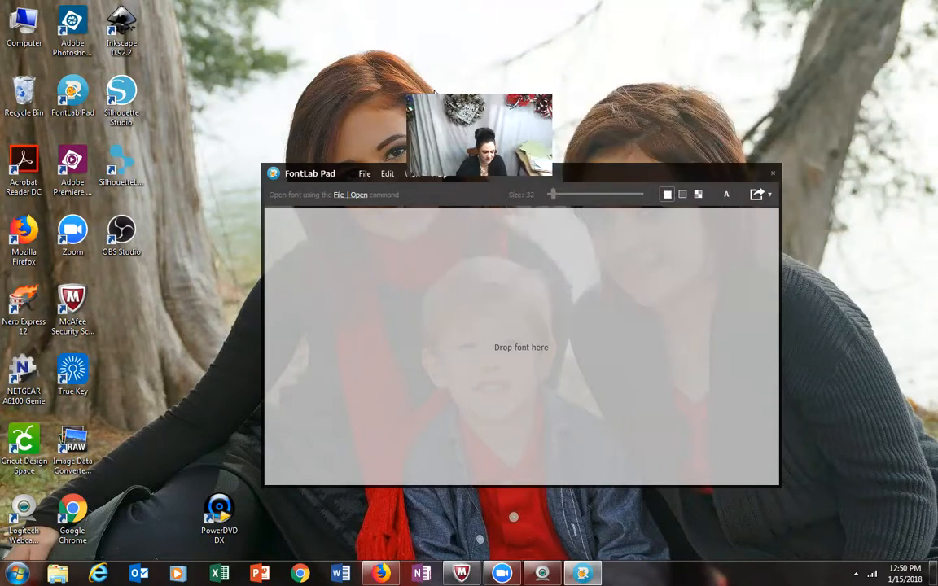
# Step: Open the recently used font Samantha Upright.otf in FontLab Pad
pyautogui.moveTo(483, 175); pyautogui.dragTo(277, 232)
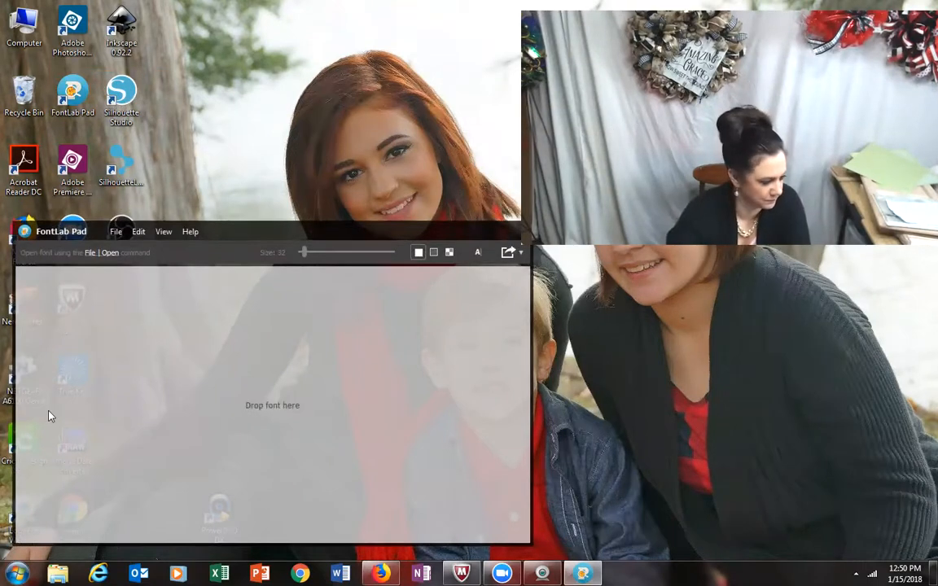
pyautogui.click(114, 234)
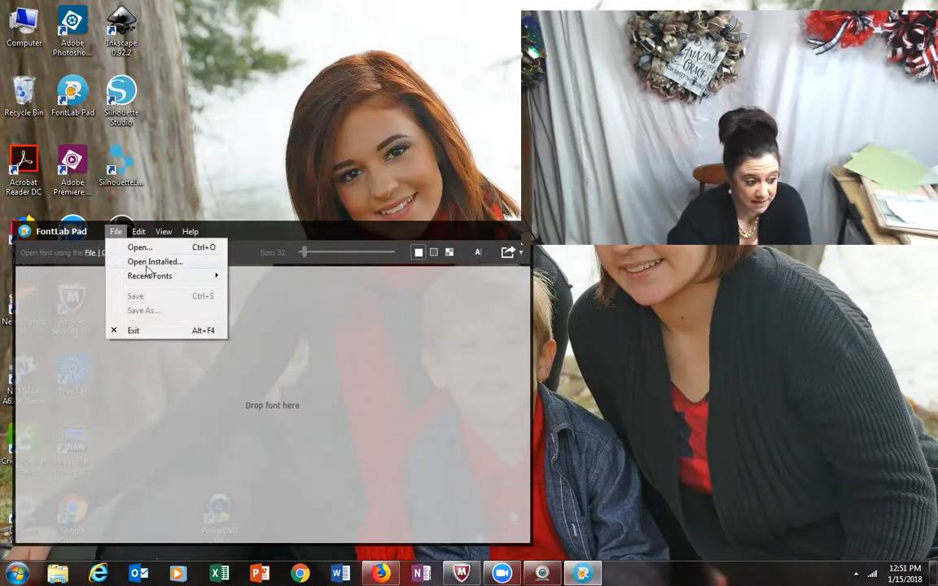
pyautogui.moveTo(152, 283)
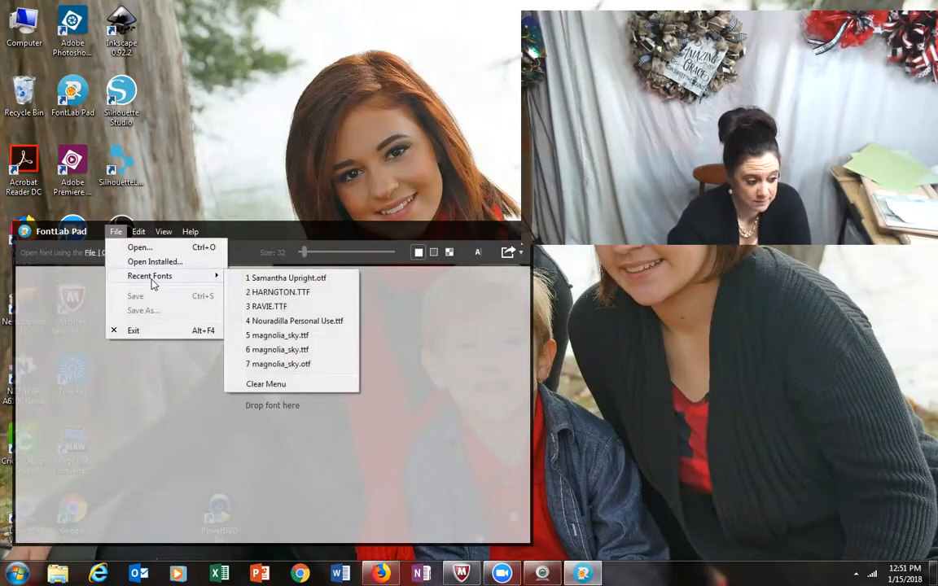
pyautogui.click(289, 281)
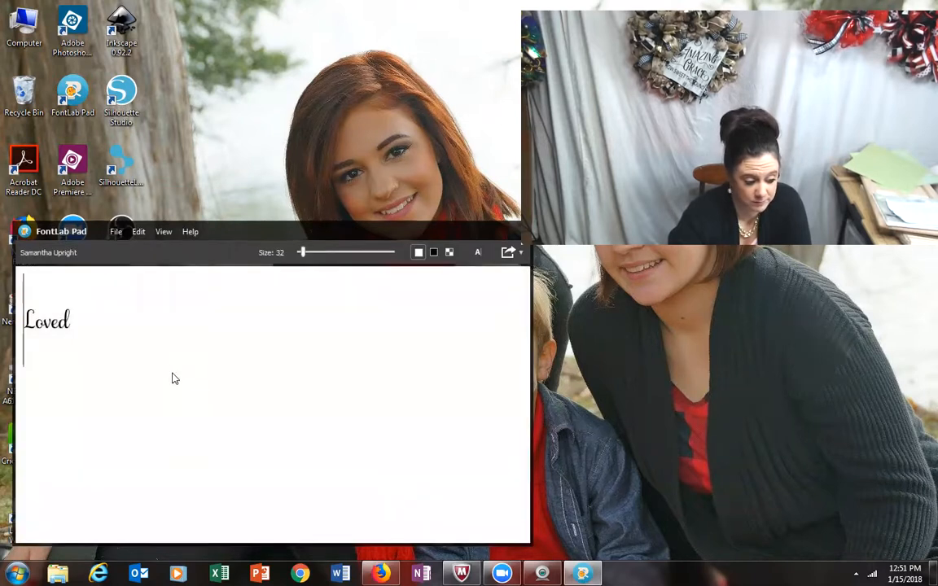
# Step: Replace the sample word Loved with the text "Hoppy Easter"
pyautogui.moveTo(86, 320); pyautogui.dragTo(2, 318)
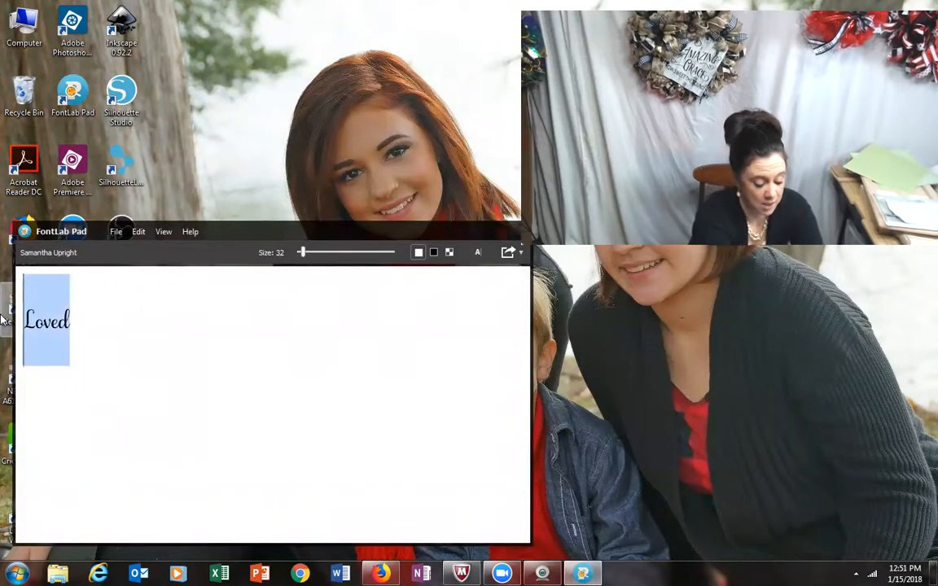
pyautogui.write('Hoppy')
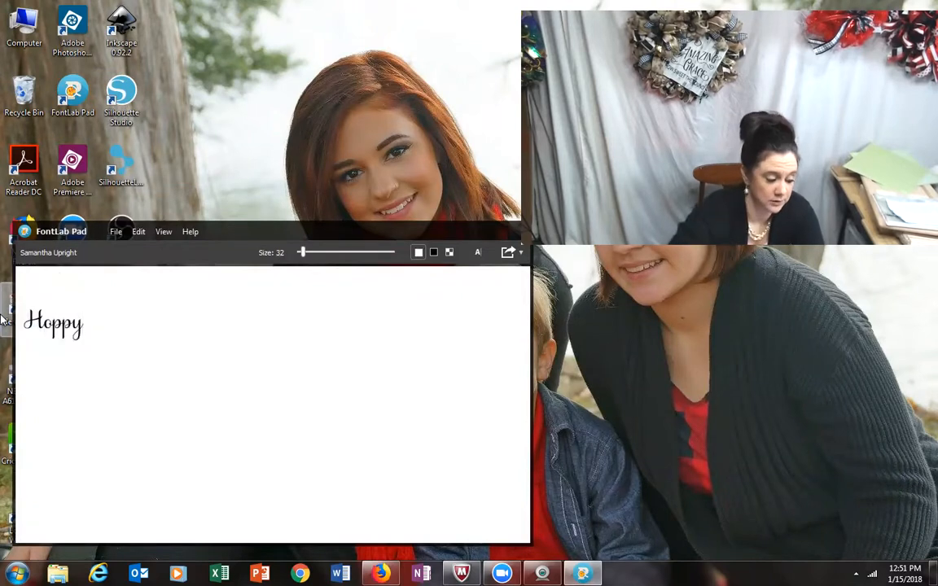
pyautogui.write(' Easter')
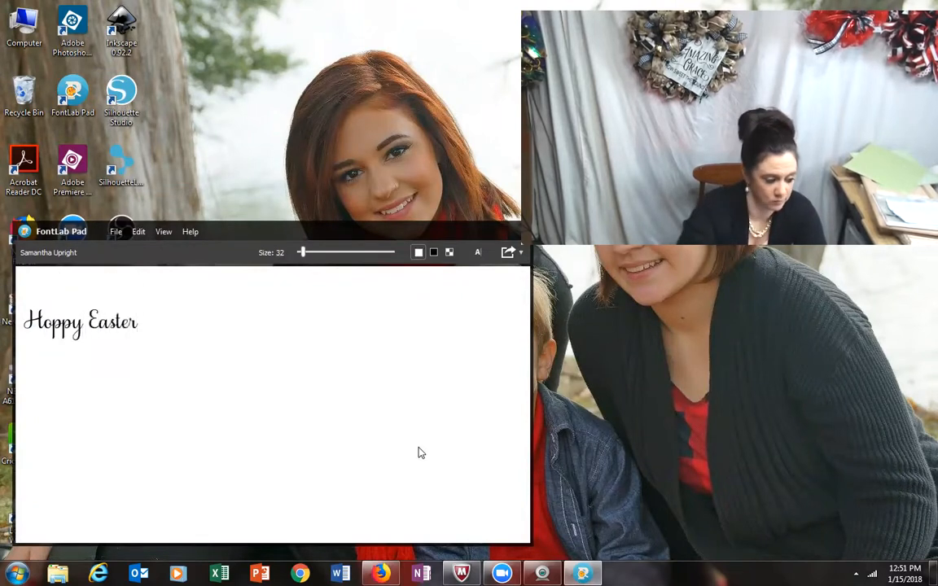
# Step: Save the lettering as an SVG file named Hoppy Easter in the Cricut SVG folder
pyautogui.click(115, 232)
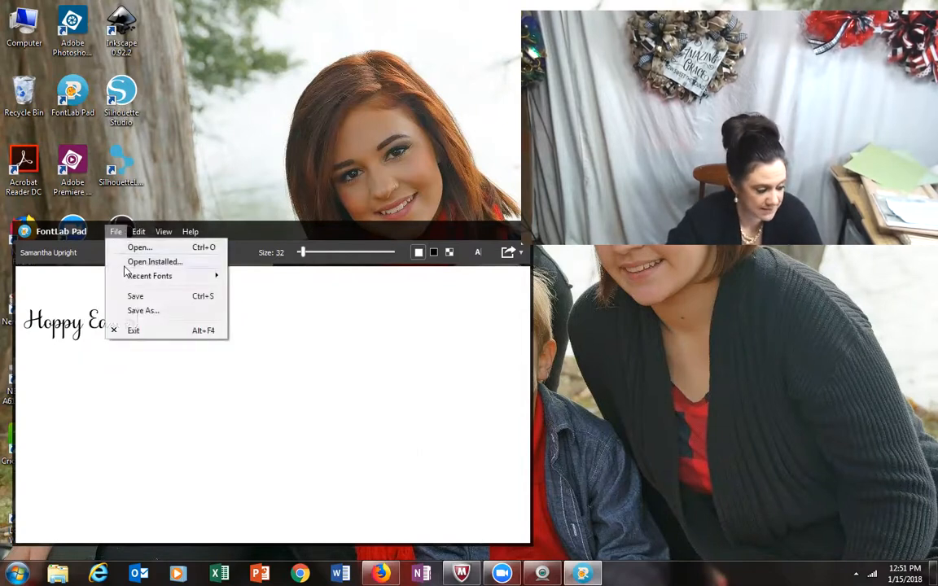
pyautogui.click(137, 314)
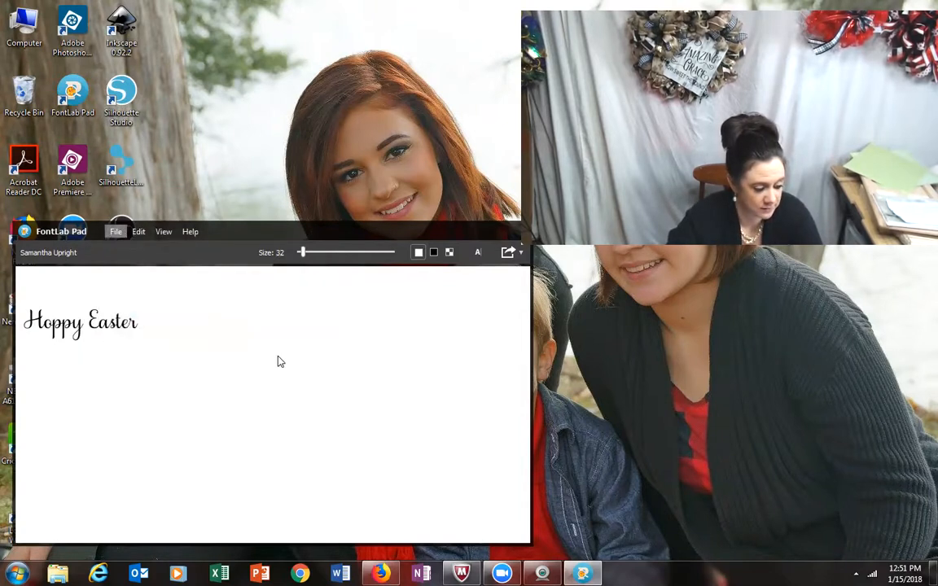
pyautogui.click(185, 484)
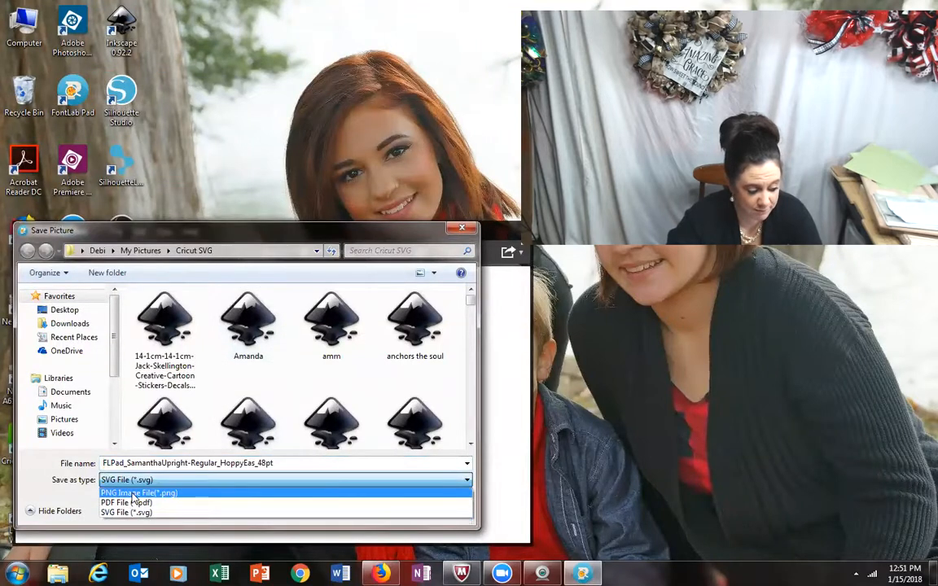
pyautogui.click(126, 513)
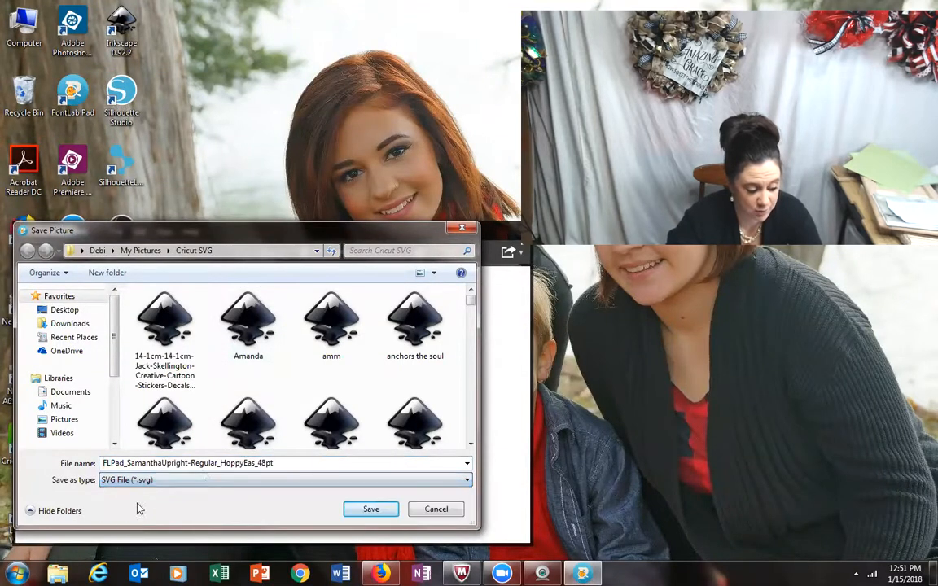
pyautogui.doubleClick(290, 464)
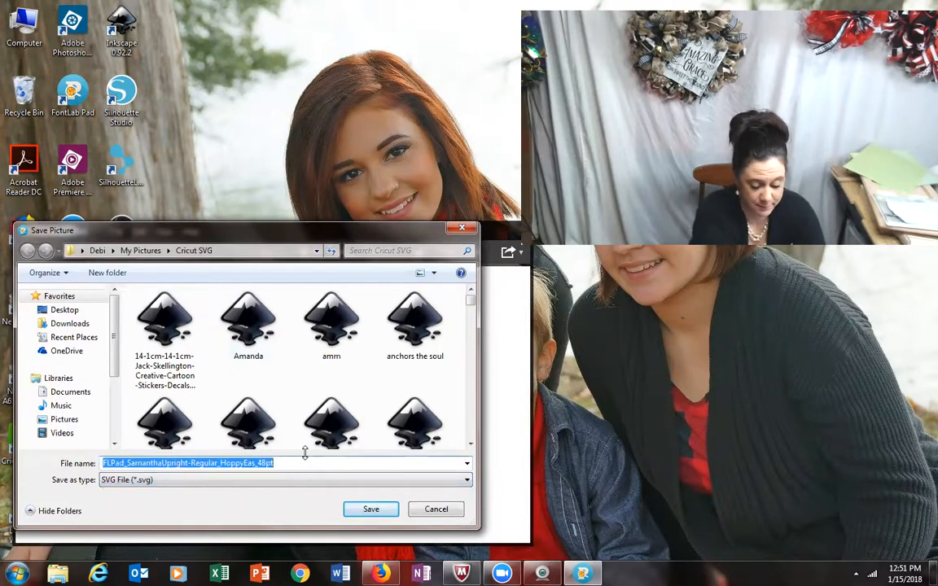
pyautogui.write('Hoppy Easter')
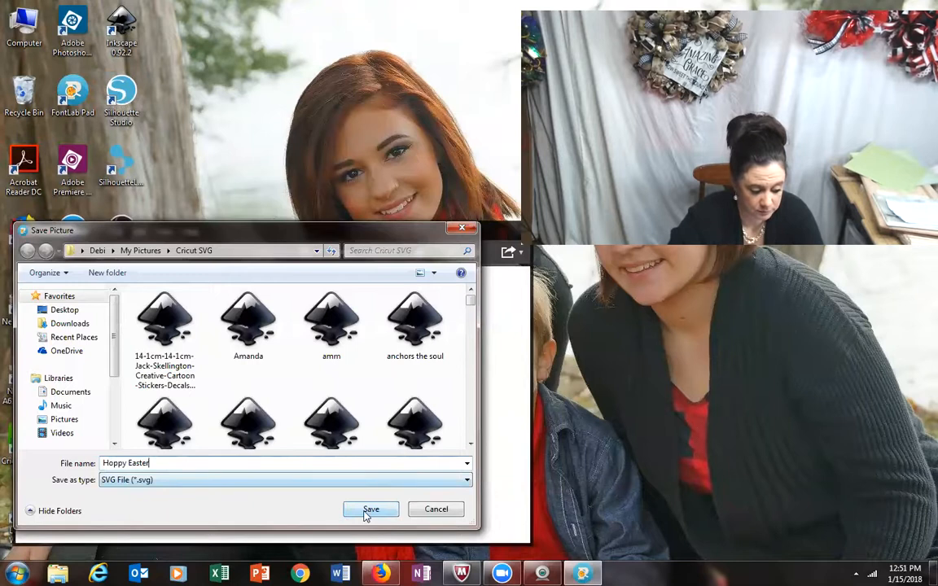
pyautogui.click(367, 510)
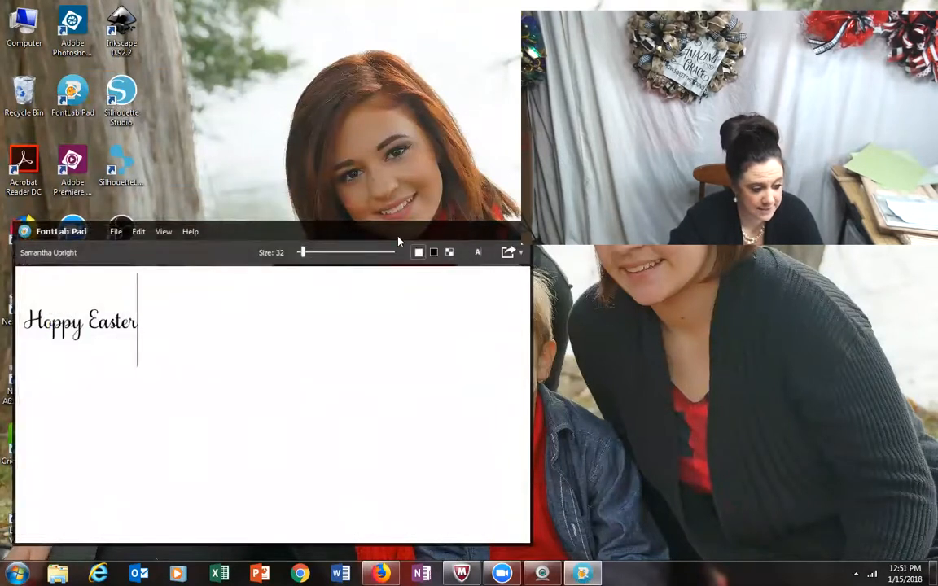
# Step: Close FontLab Pad, switch to Cricut Design Space in Firefox and finish the cutting stage to return to the canvas
pyautogui.moveTo(398, 241); pyautogui.dragTo(356, 192)
pyautogui.click(482, 185)
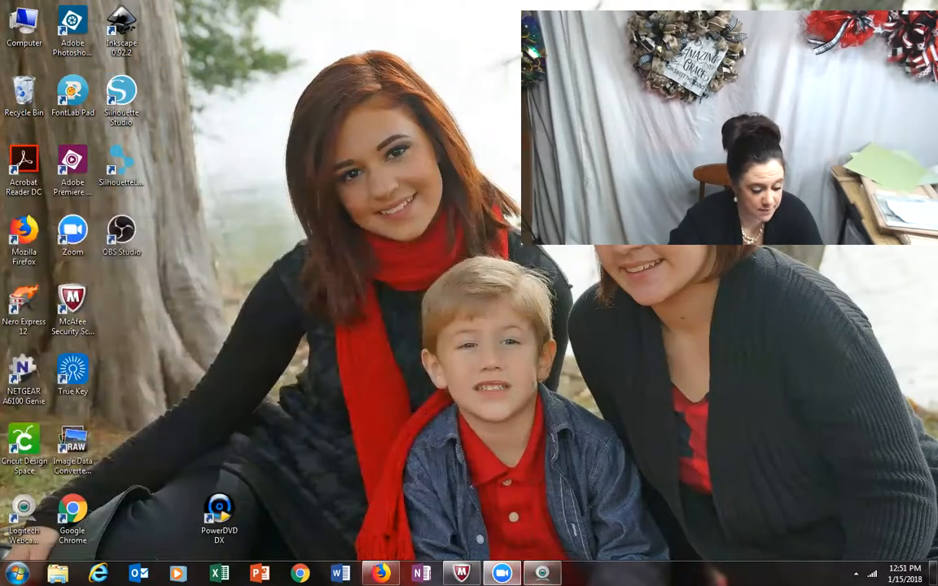
pyautogui.click(381, 573)
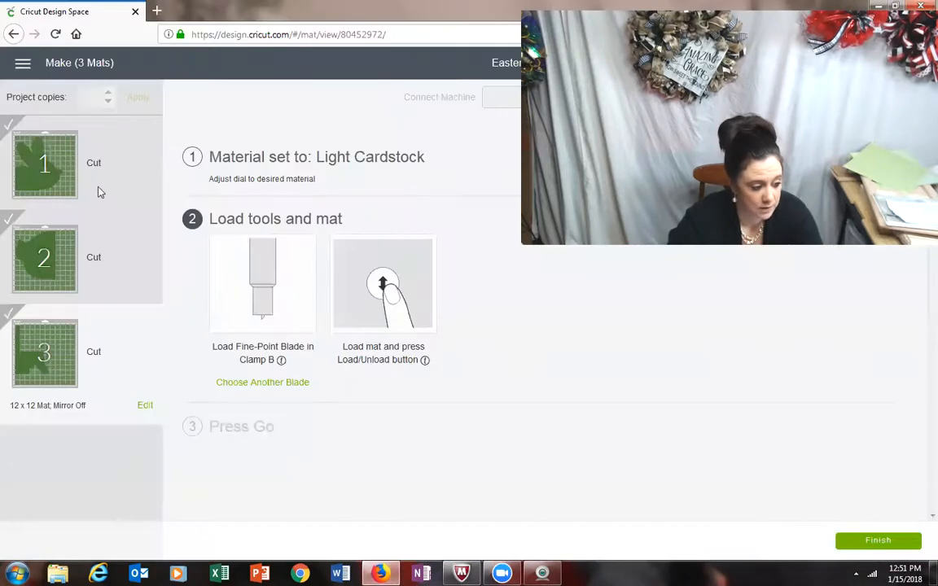
pyautogui.click(877, 541)
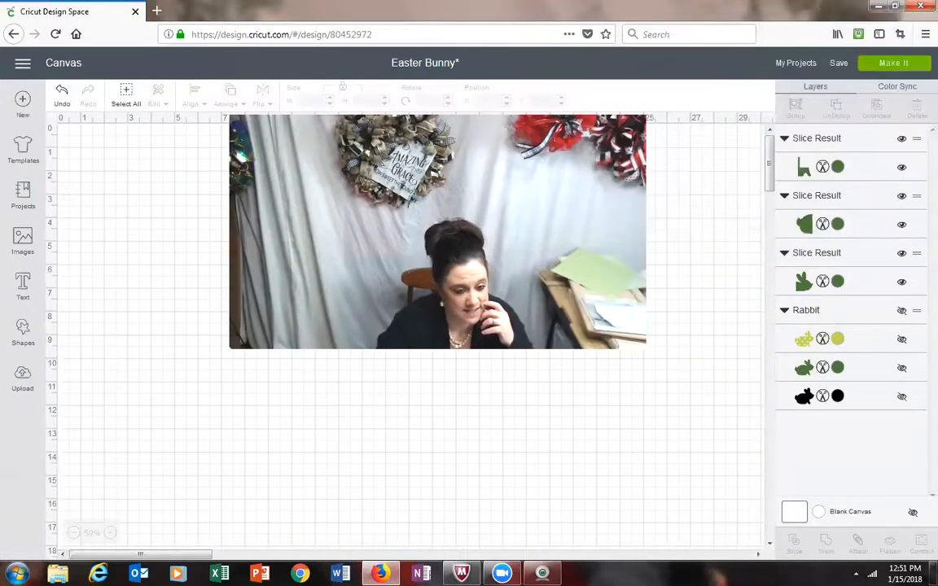
# Step: Save the Easter Bunny project and start a new blank project
pyautogui.click(840, 65)
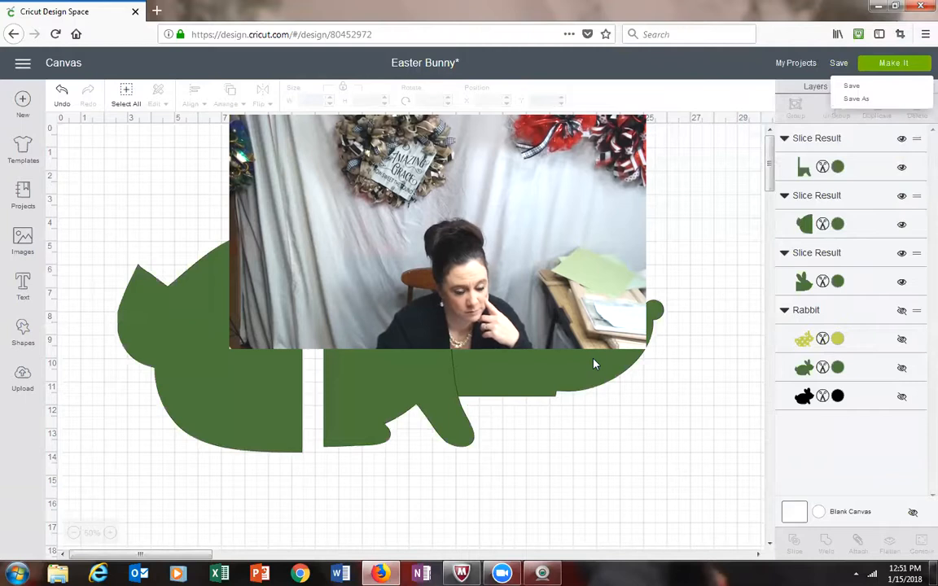
pyautogui.click(853, 86)
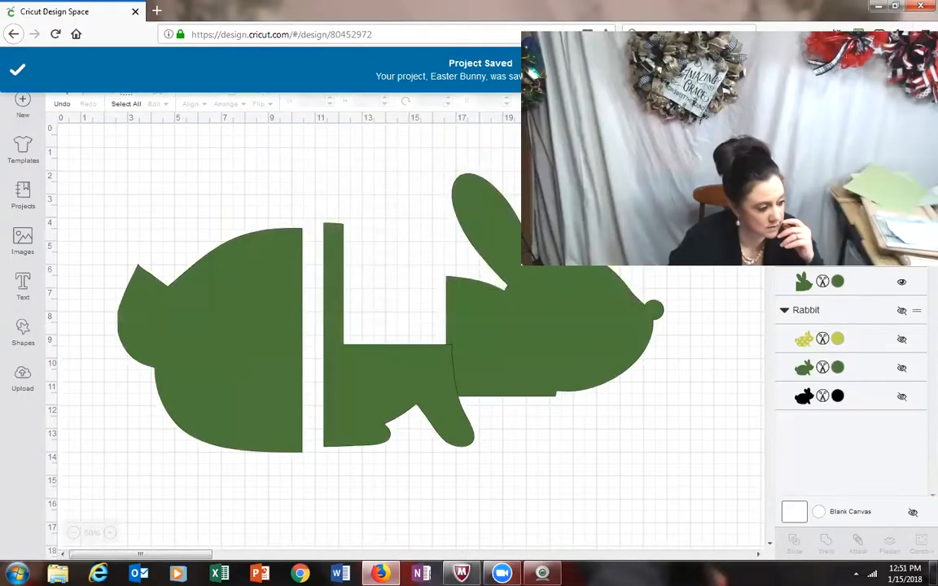
pyautogui.click(23, 99)
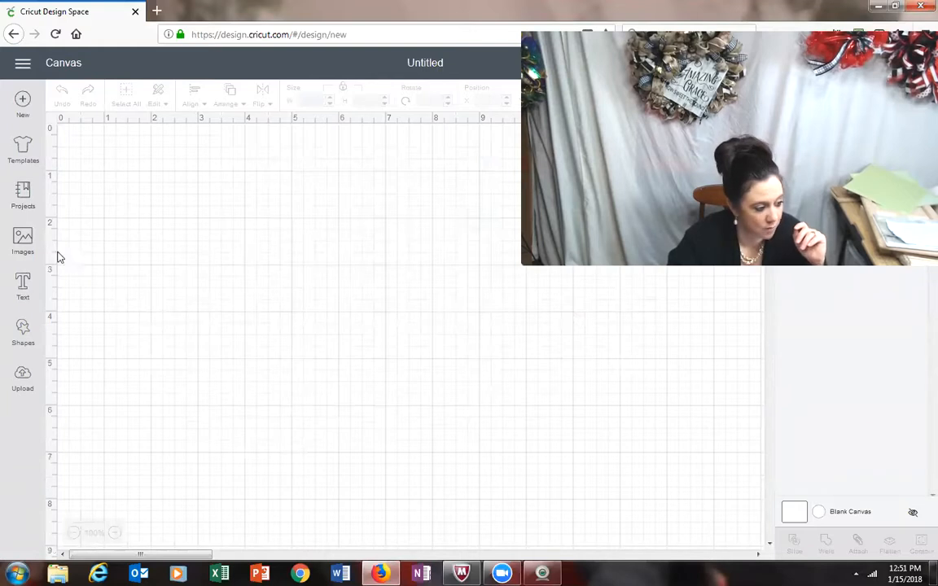
# Step: Upload Hoppy Easter.svg from the Cricut SVG folder and save it to the uploaded images as Hoppy Easter
pyautogui.click(22, 383)
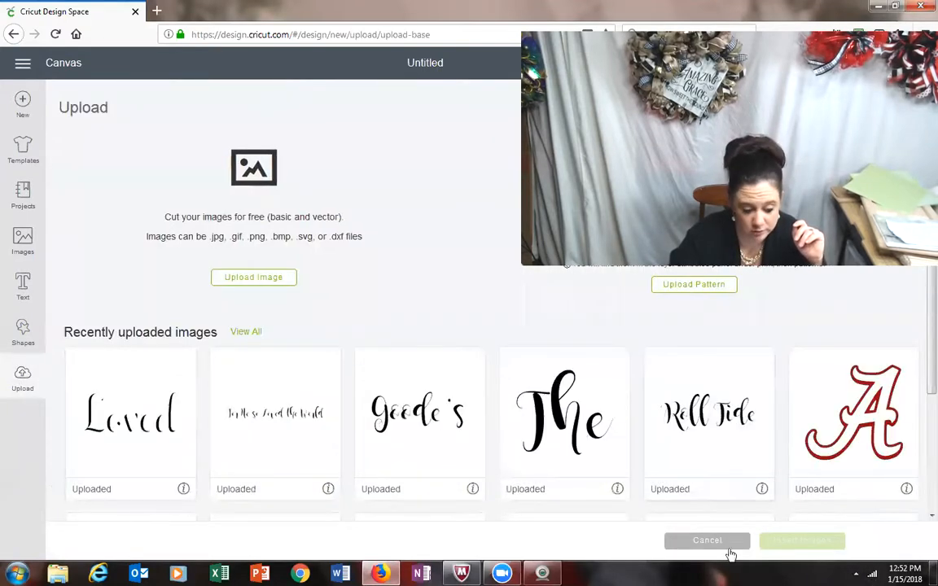
pyautogui.click(248, 281)
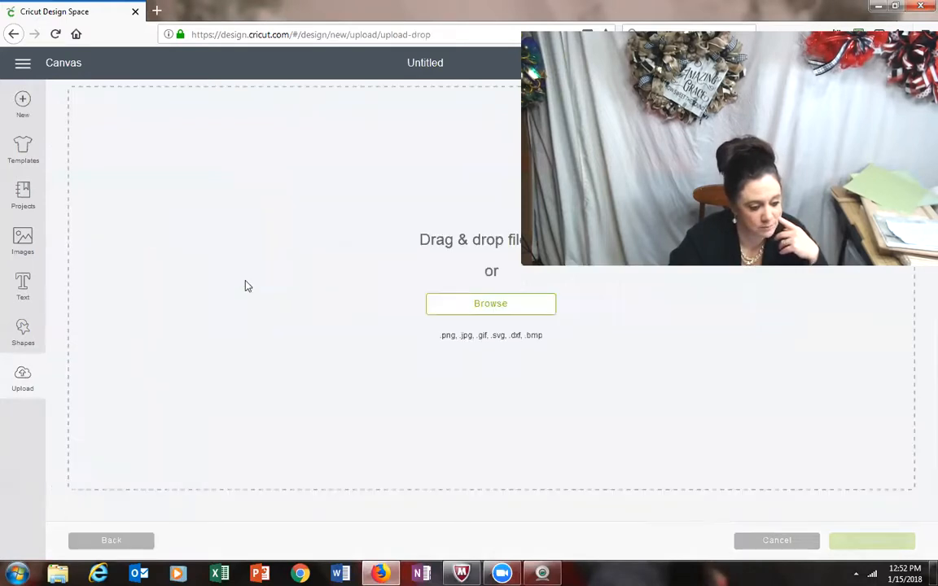
pyautogui.click(480, 308)
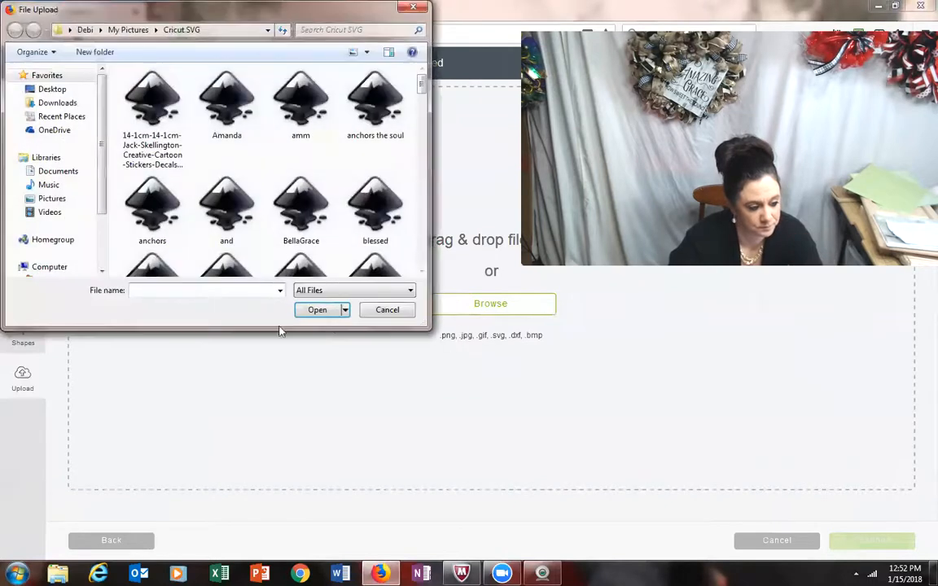
pyautogui.write('Hoppy')
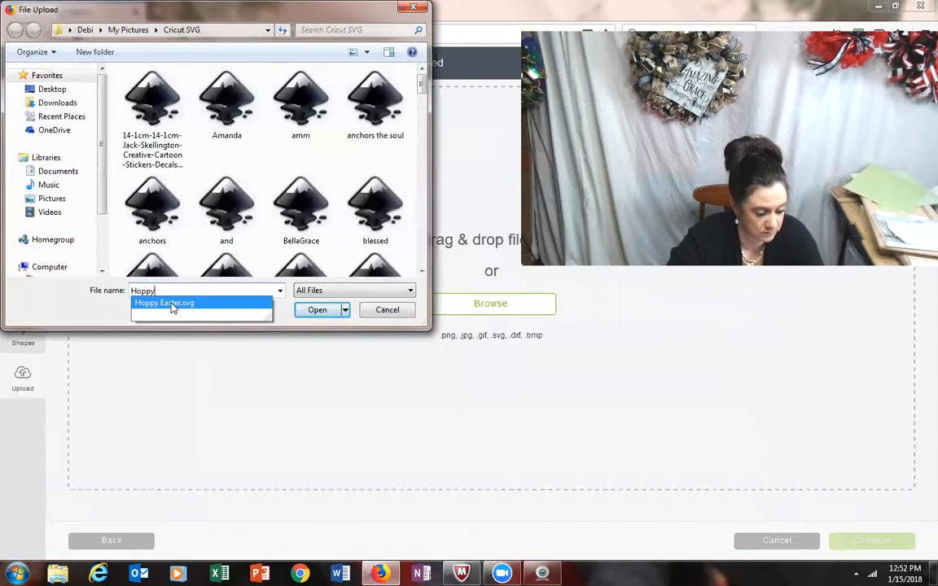
pyautogui.click(172, 304)
pyautogui.click(320, 313)
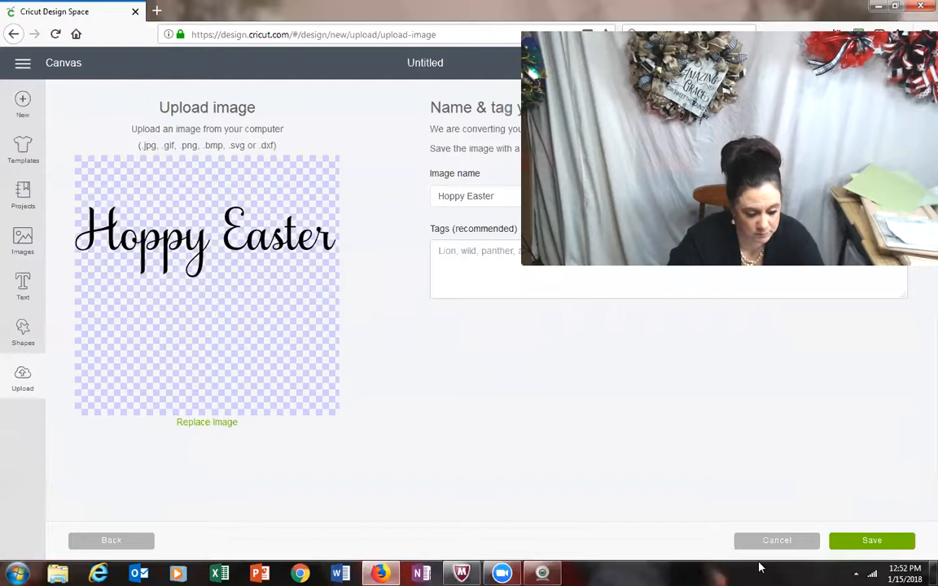
pyautogui.click(880, 545)
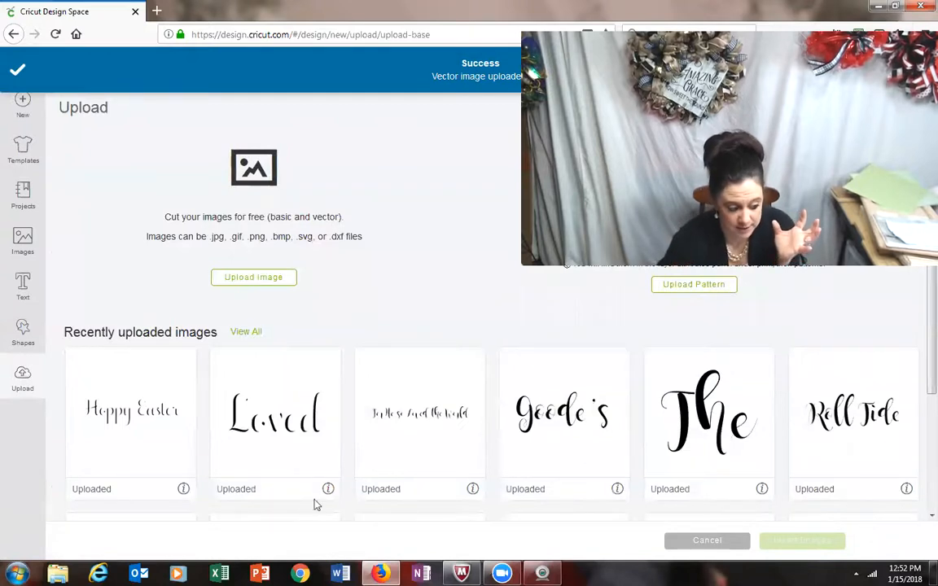
# Step: Insert the uploaded Hoppy Easter image on the canvas, move it up to about X 3.87, and deselect it
pyautogui.click(122, 413)
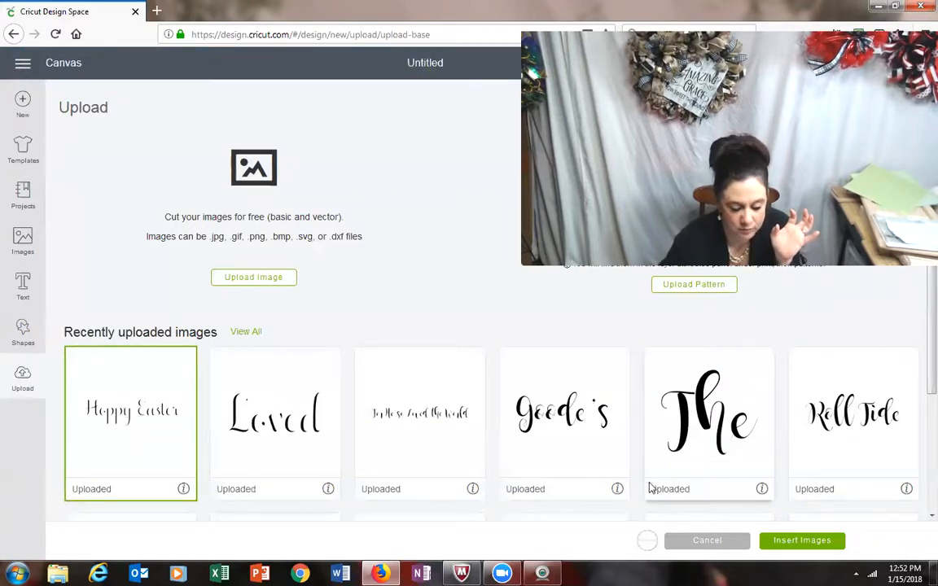
pyautogui.click(827, 543)
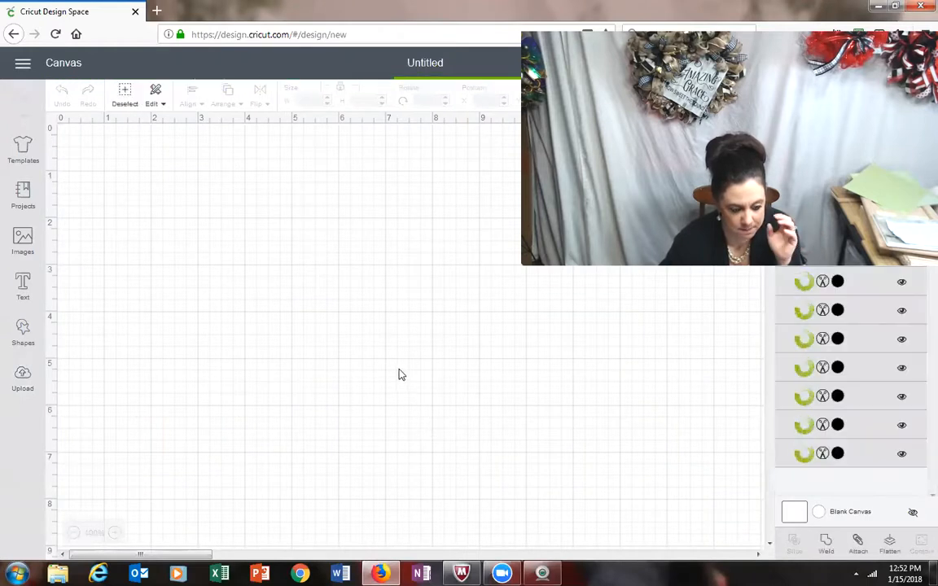
pyautogui.moveTo(285, 352); pyautogui.dragTo(295, 220)
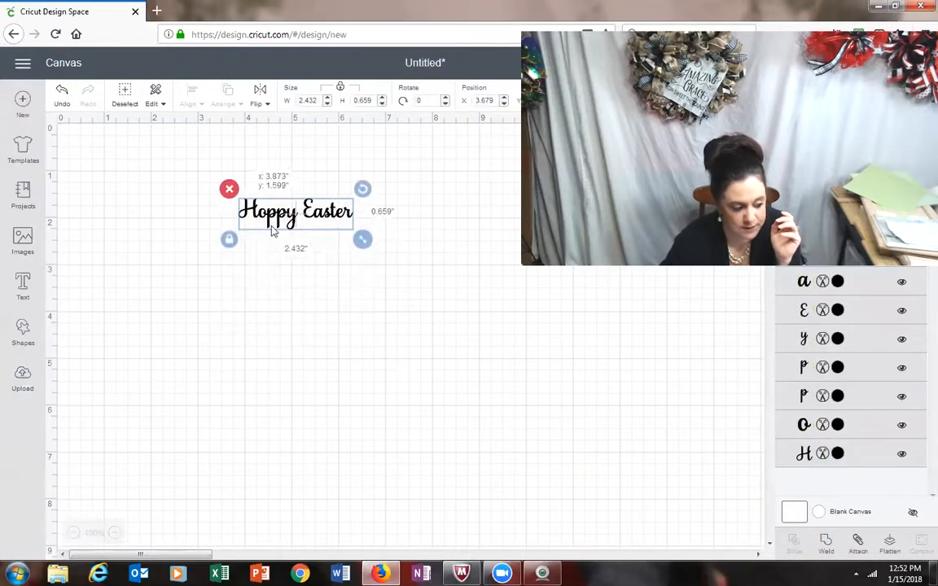
pyautogui.click(64, 345)
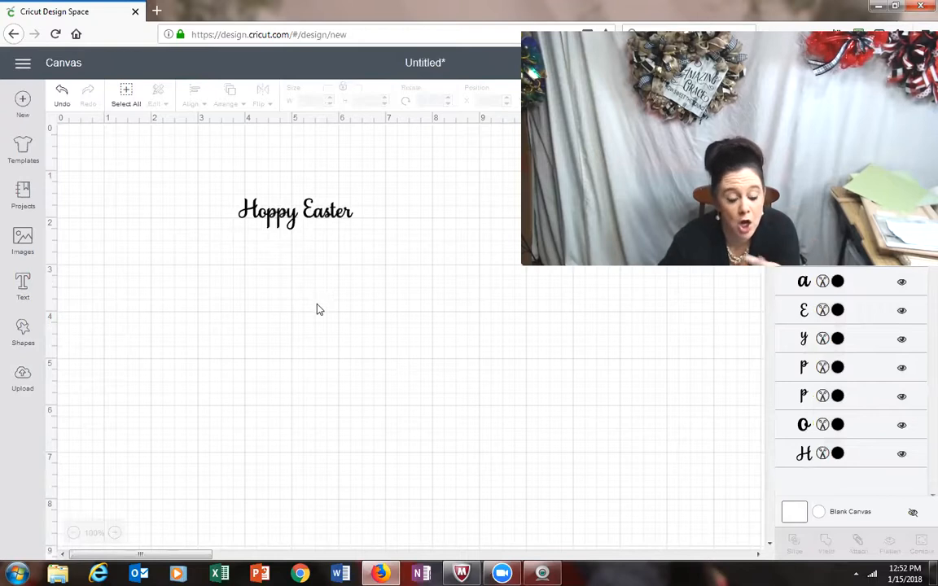
# Step: Add a text object containing the letter h below the Hoppy Easter image
pyautogui.click(24, 289)
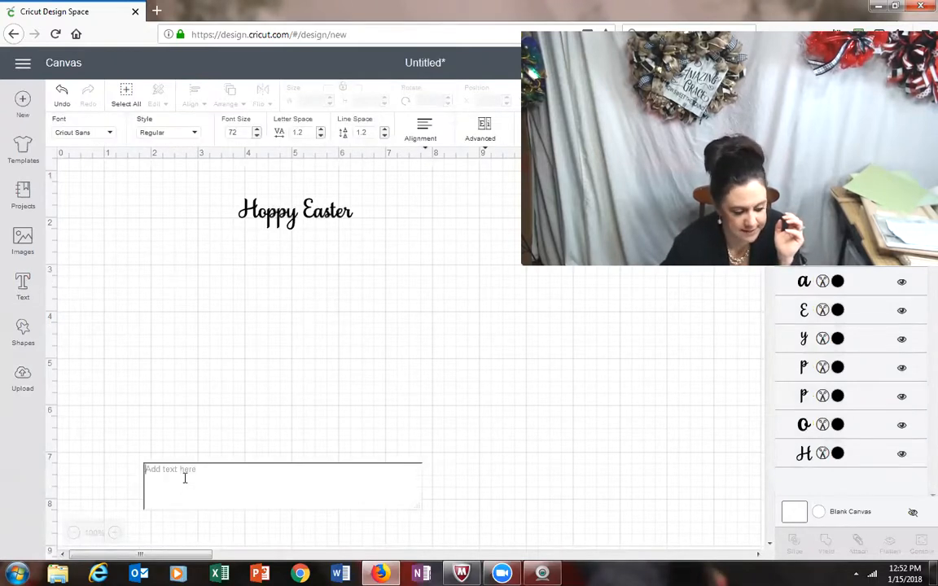
pyautogui.write('h')
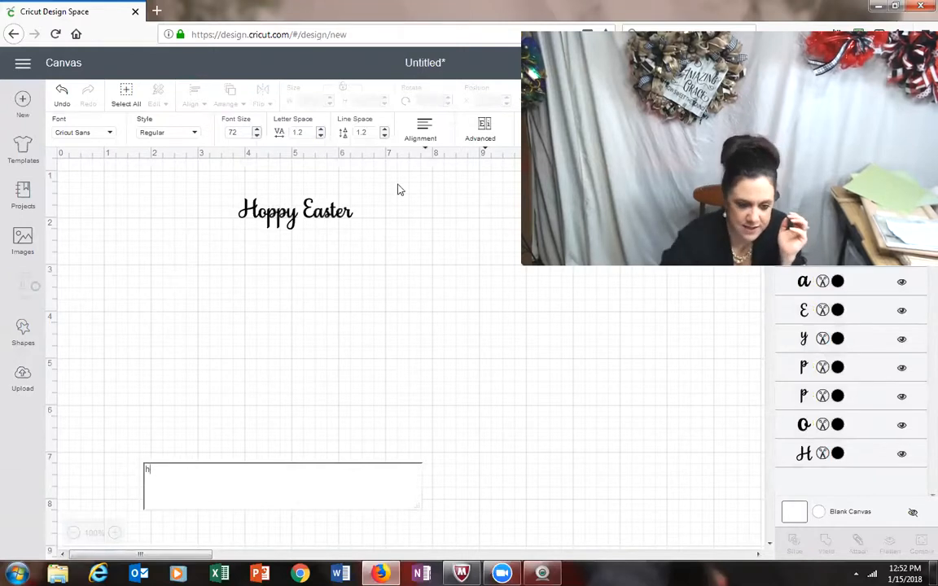
pyautogui.moveTo(842, 21); pyautogui.dragTo(644, 63)
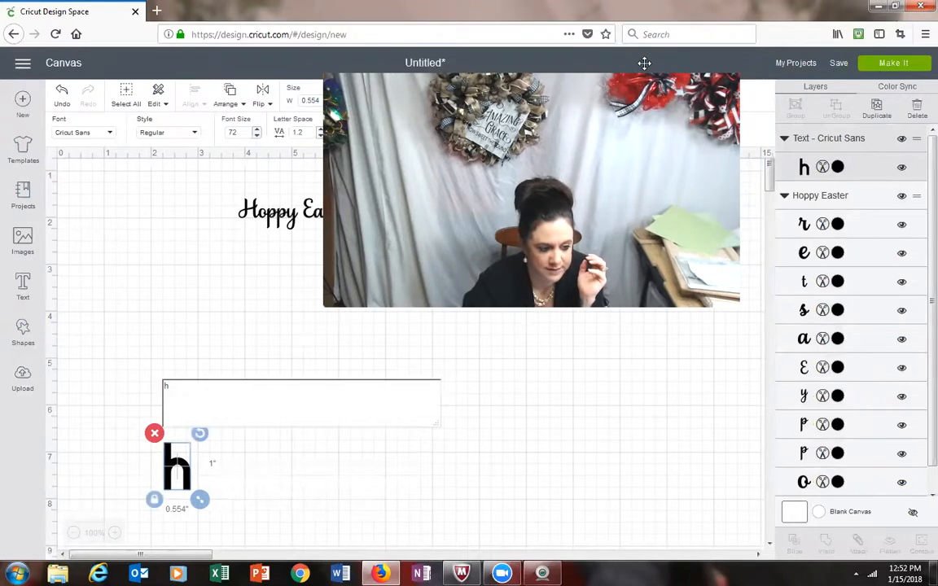
pyautogui.click(644, 63)
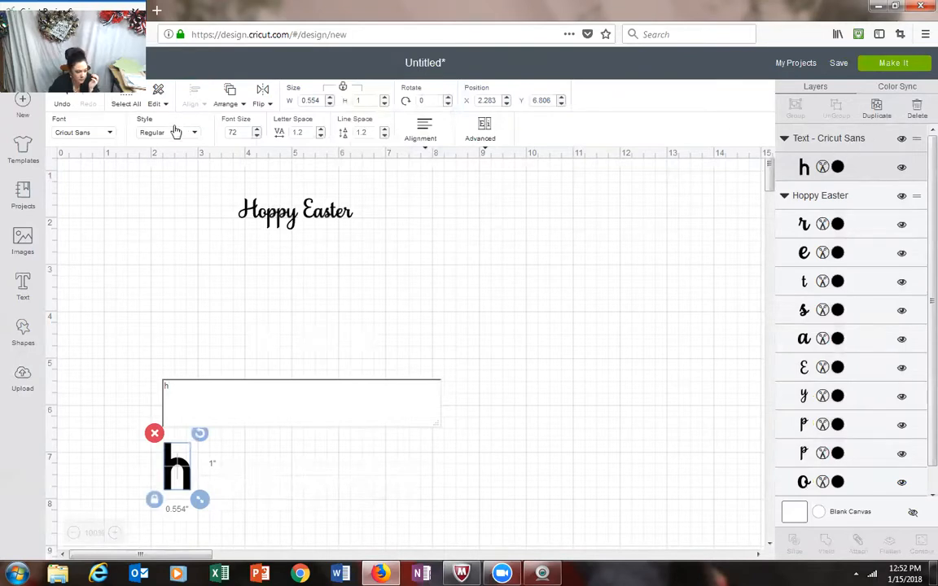
# Step: Search the fonts for samantha and apply Samantha Upright to the letter h
pyautogui.click(99, 132)
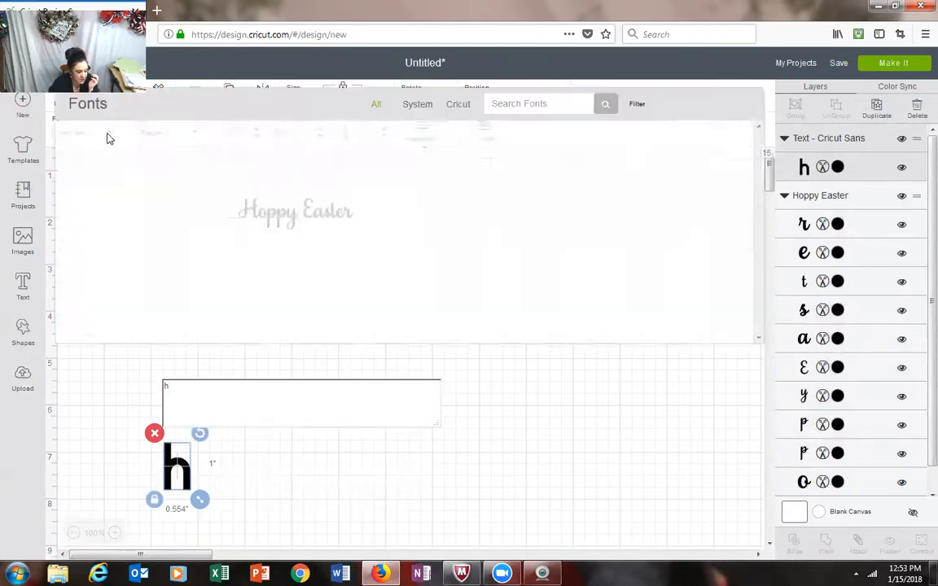
pyautogui.click(557, 103)
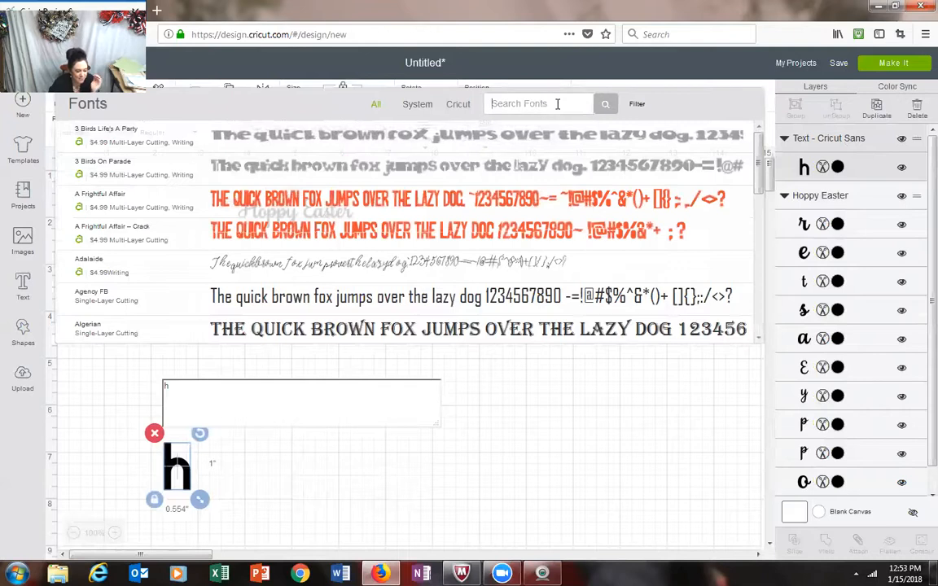
pyautogui.write('samantha')
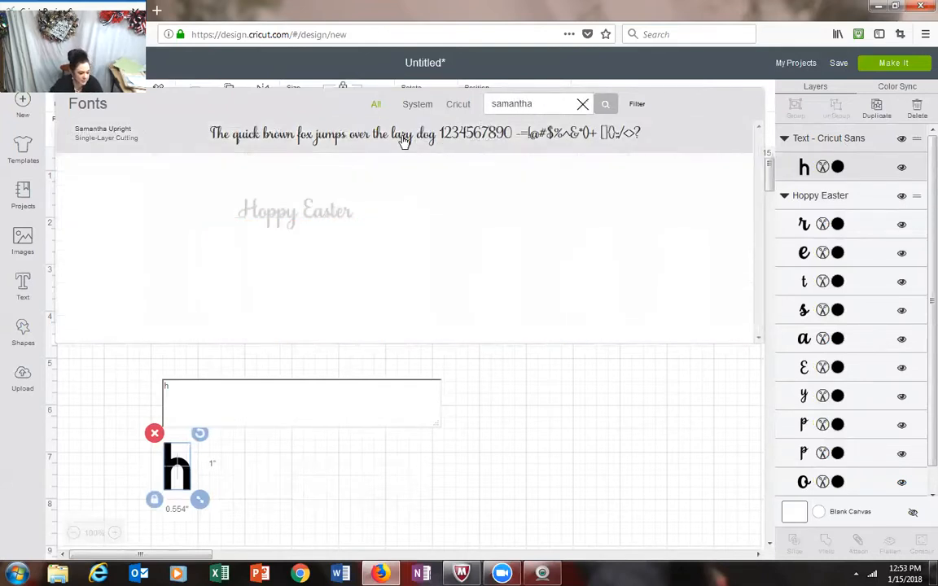
pyautogui.click(403, 137)
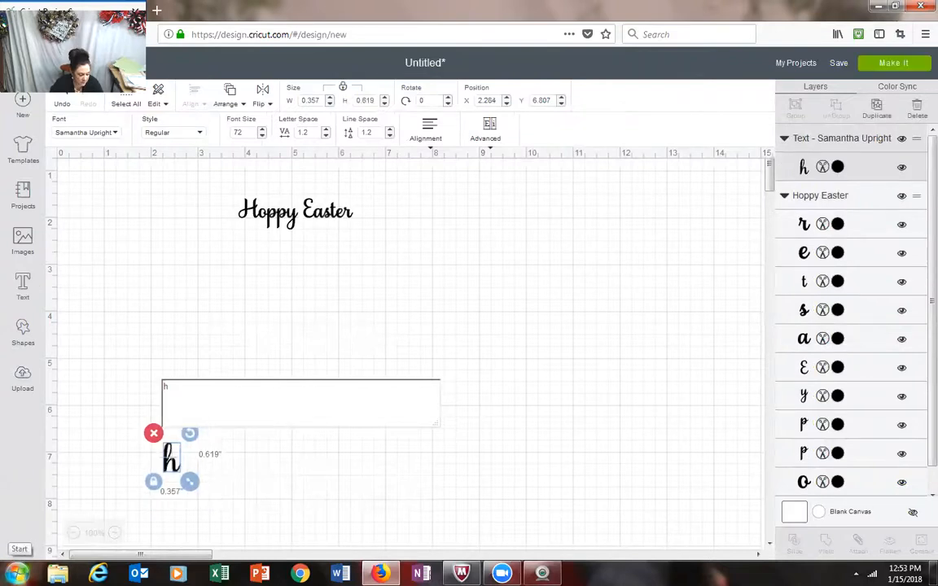
# Step: Try to find the special character tool by searching the installed programs for box
pyautogui.press('super')
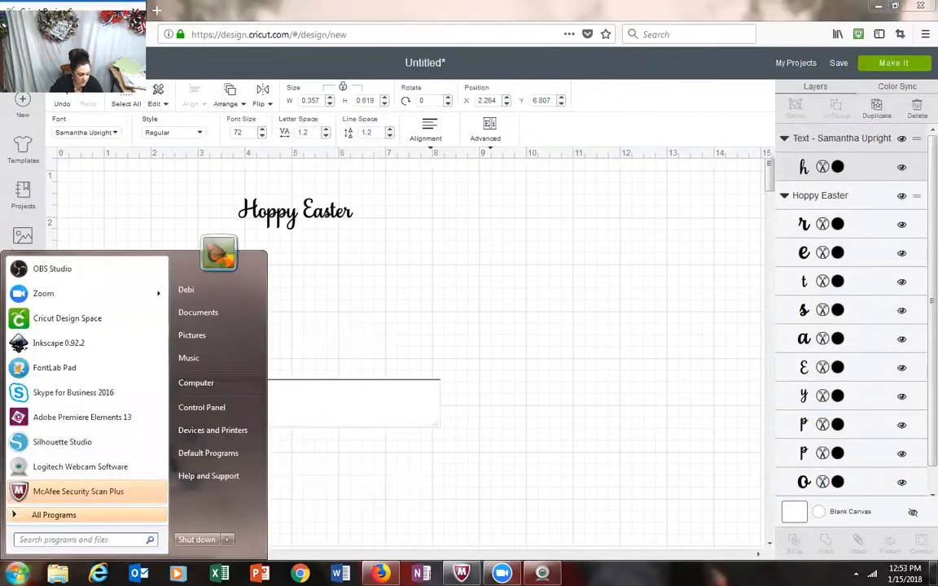
pyautogui.click(70, 542)
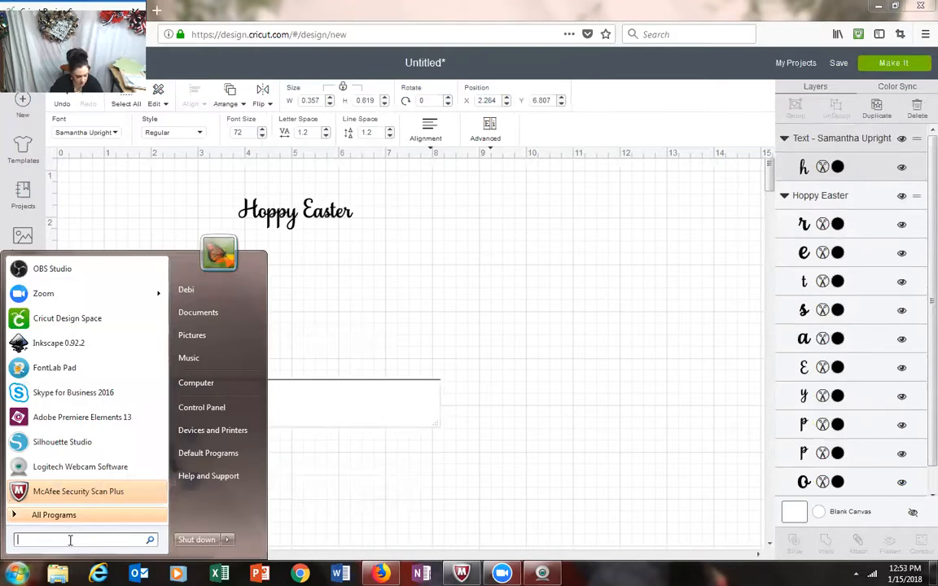
pyautogui.write('b')
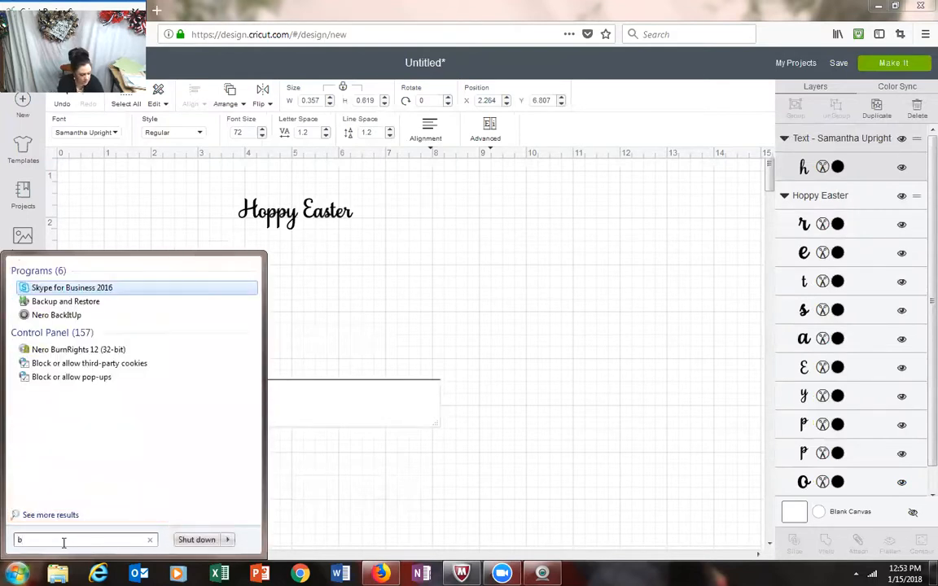
pyautogui.write('ox')
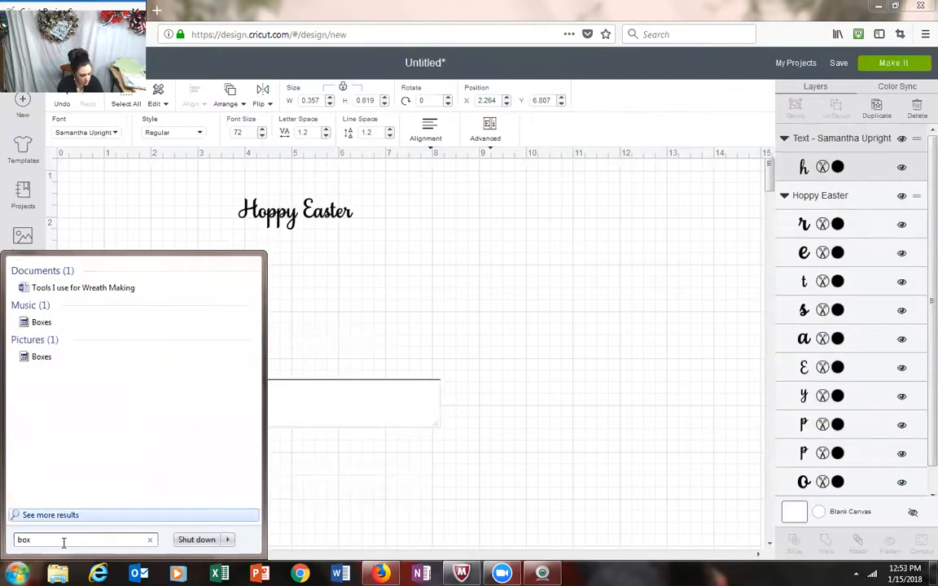
pyautogui.press('BackSpace')
pyautogui.press('BackSpace')
pyautogui.press('BackSpace')
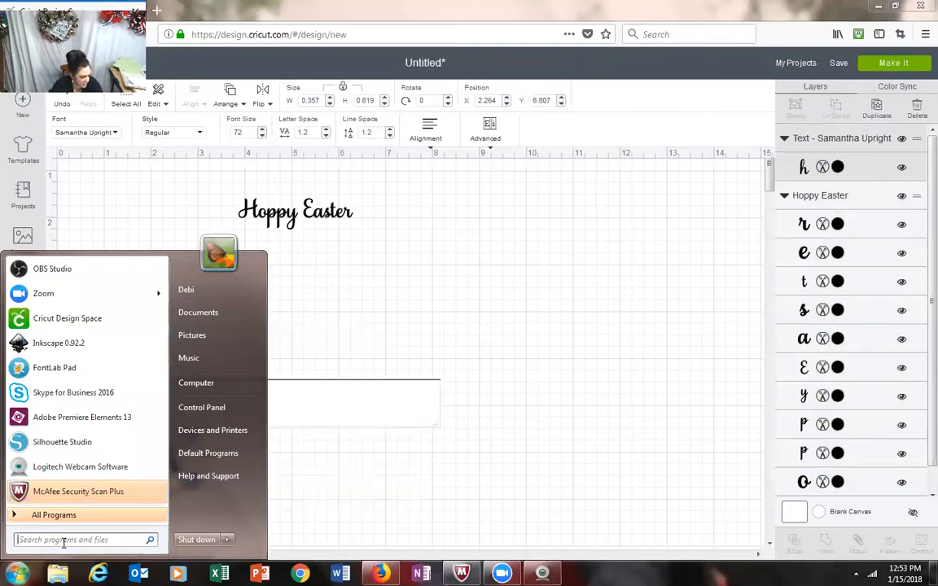
pyautogui.write('con')
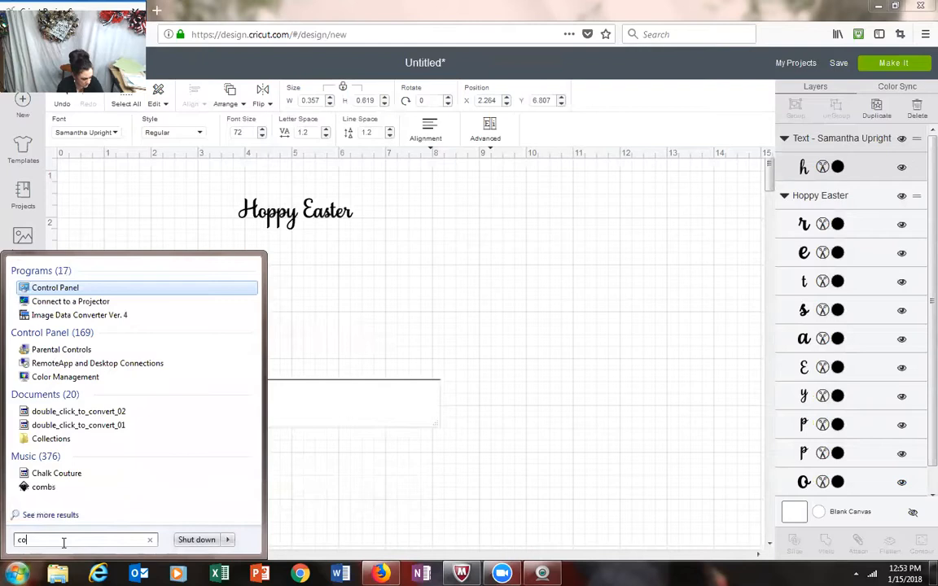
pyautogui.press('BackSpace')
pyautogui.press('BackSpace')
pyautogui.write('box')
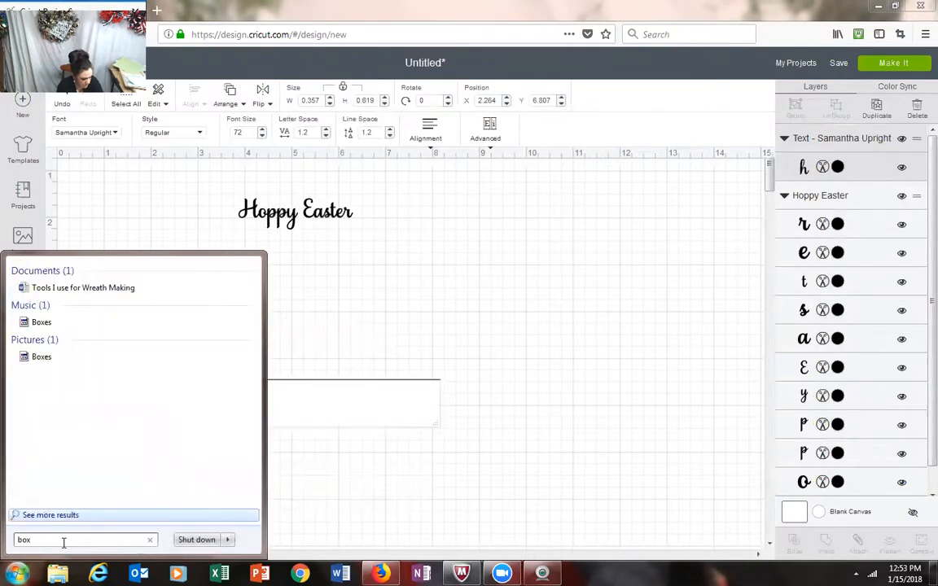
pyautogui.press('BackSpace')
pyautogui.press('BackSpace')
pyautogui.press('BackSpace')
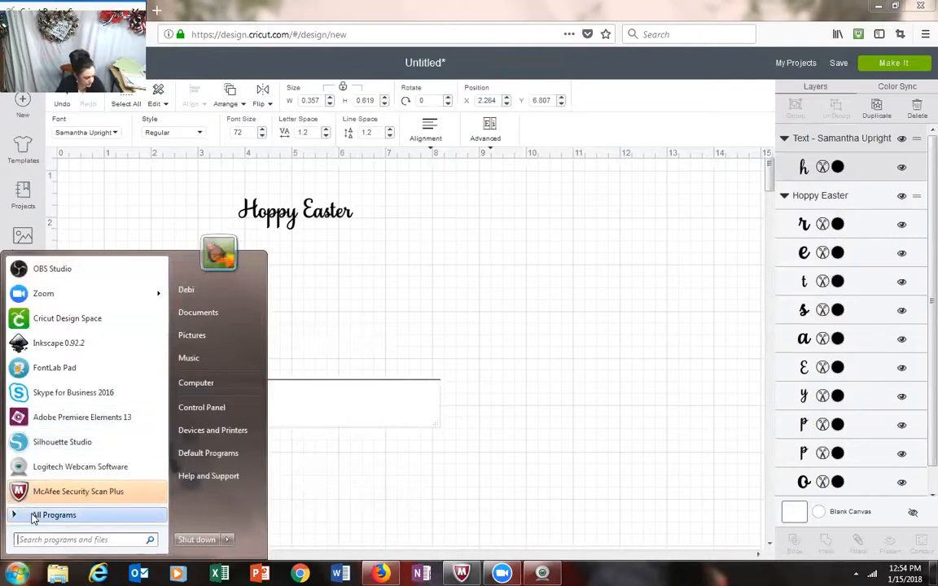
# Step: Look through the full list of installed programs, including the Accessories folder, for the special character tool
pyautogui.click(33, 516)
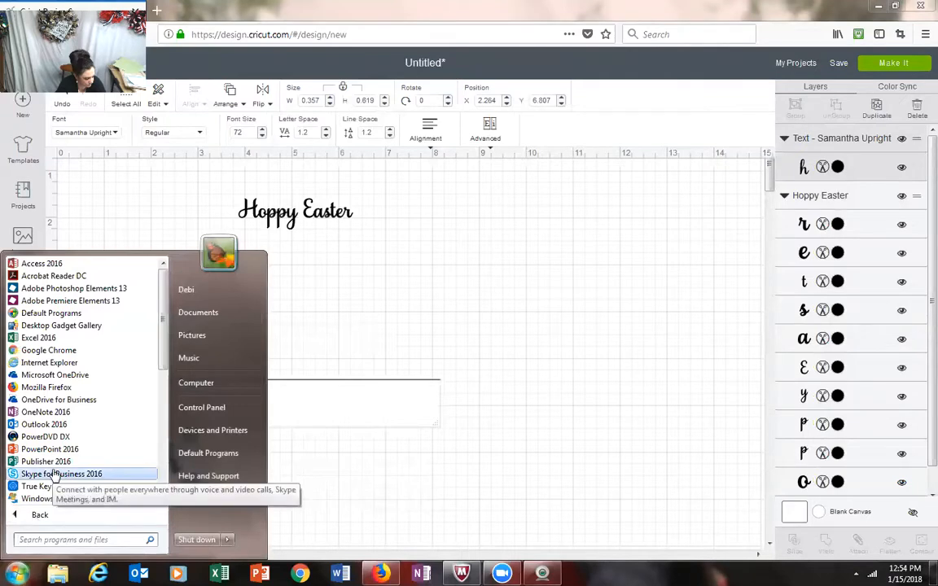
pyautogui.scroll(-2, 52, 478)
pyautogui.scroll(-3, 53, 477)
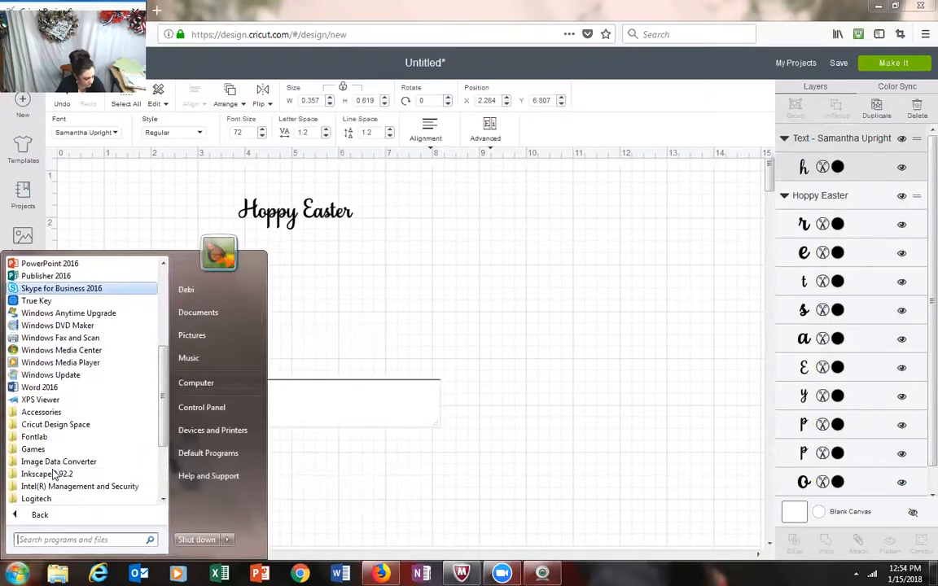
pyautogui.scroll(-1, 54, 476)
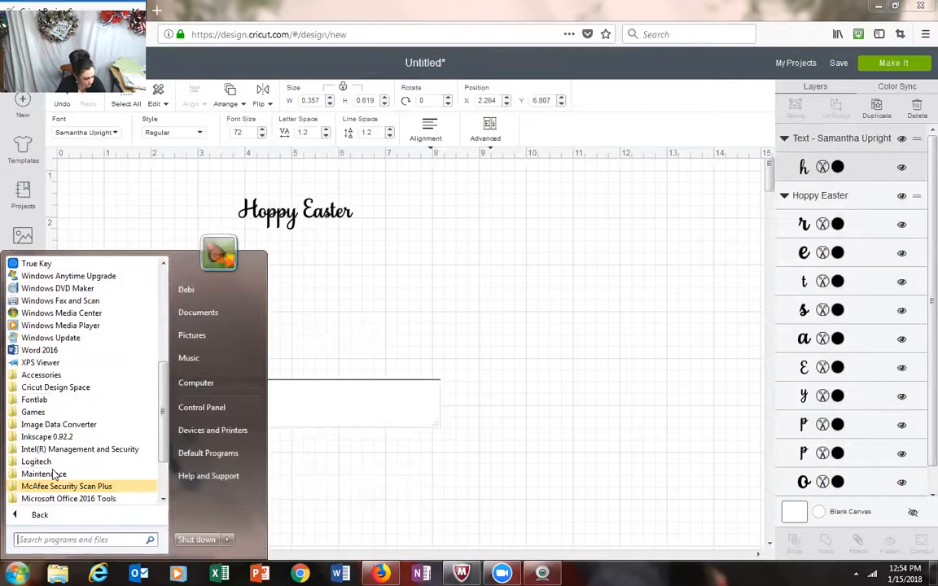
pyautogui.click(40, 375)
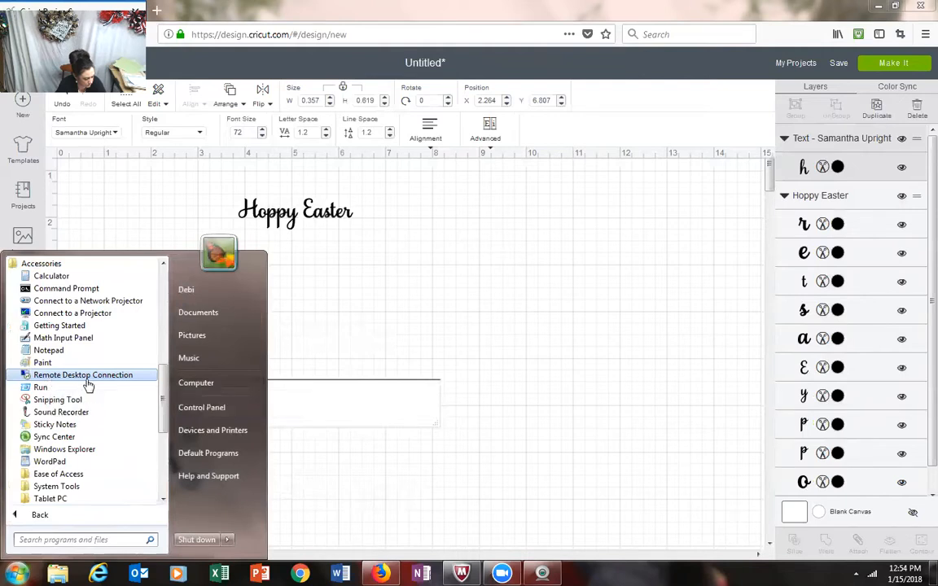
pyautogui.scroll(-1, 88, 385)
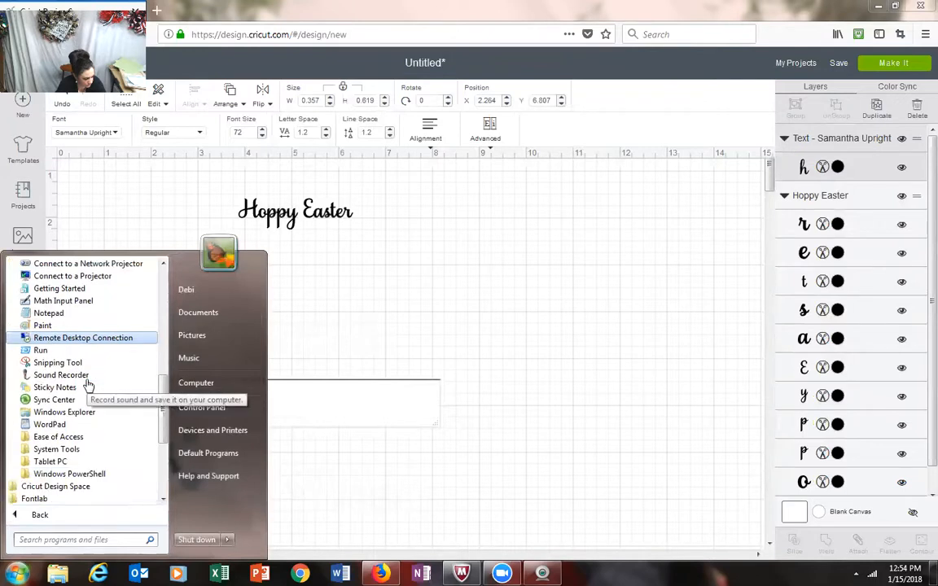
pyautogui.scroll(-4, 88, 385)
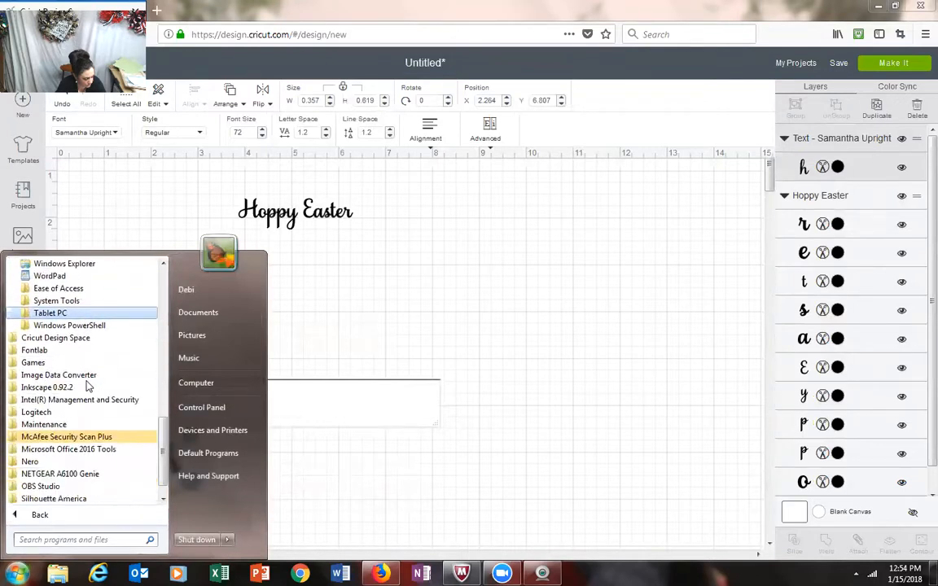
pyautogui.scroll(-1, 88, 385)
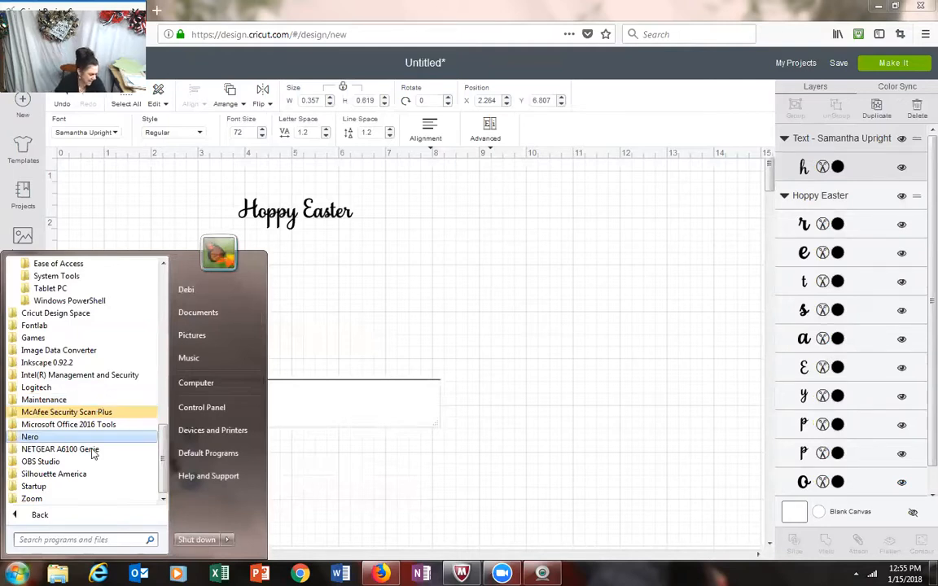
# Step: Search the installed programs for ch, open Character Map and choose the Samantha Upright font
pyautogui.write('ch')
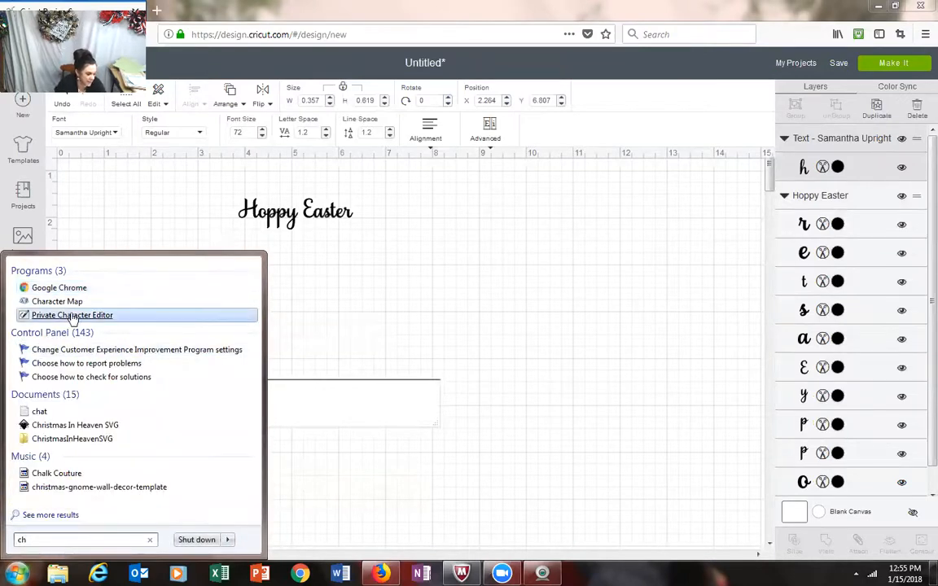
pyautogui.click(73, 303)
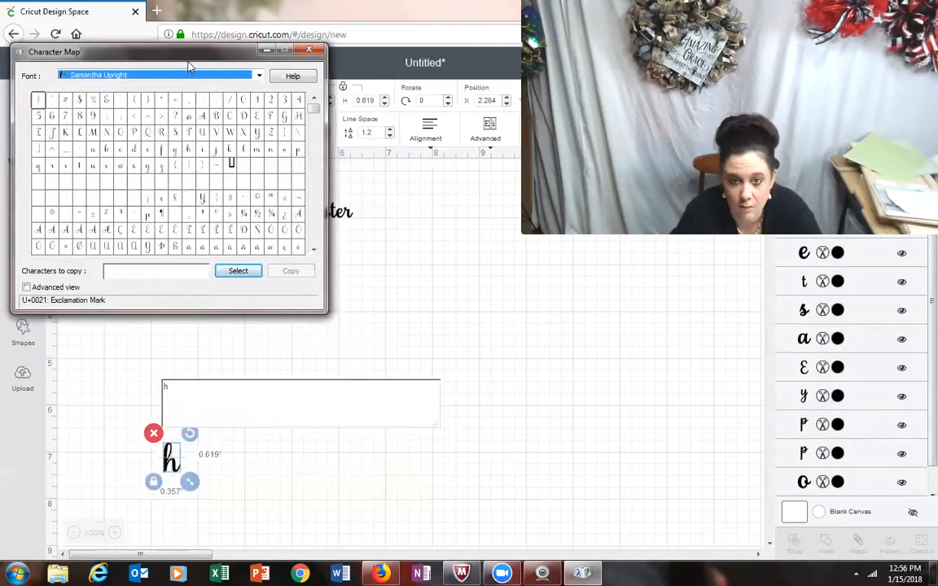
pyautogui.click(148, 76)
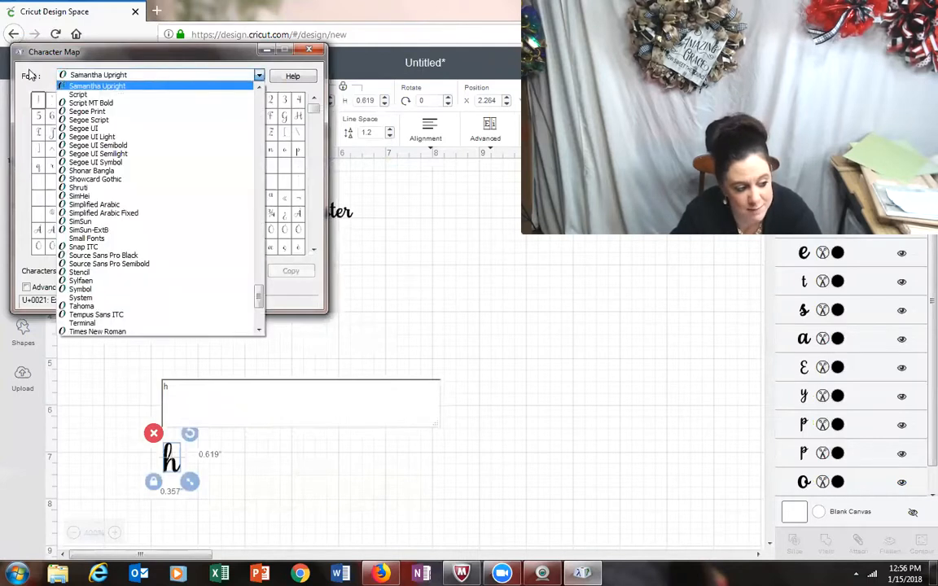
pyautogui.click(139, 87)
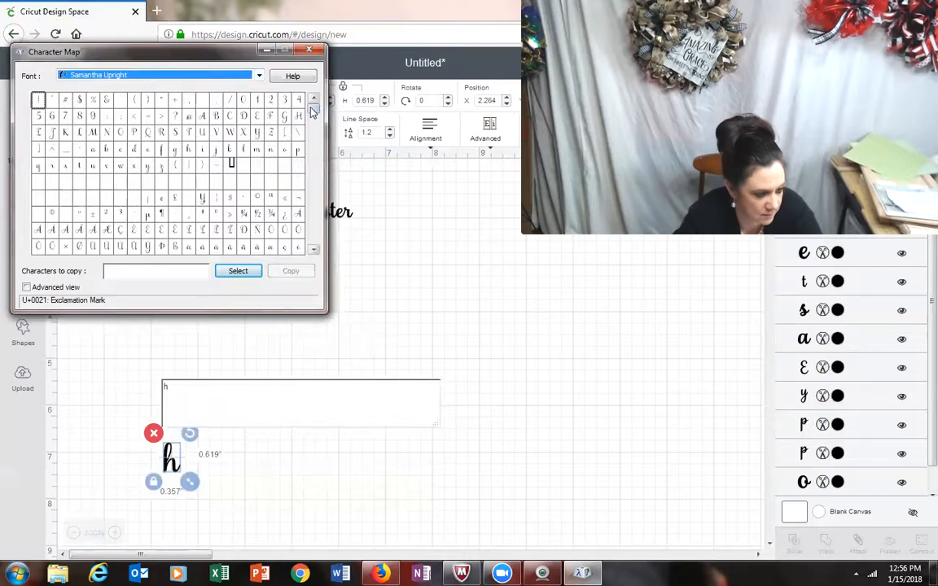
# Step: Preview the decorative capital H variants of Samantha Upright and pick glyph U+E1F6 as the character to copy
pyautogui.moveTo(312, 111); pyautogui.dragTo(310, 226)
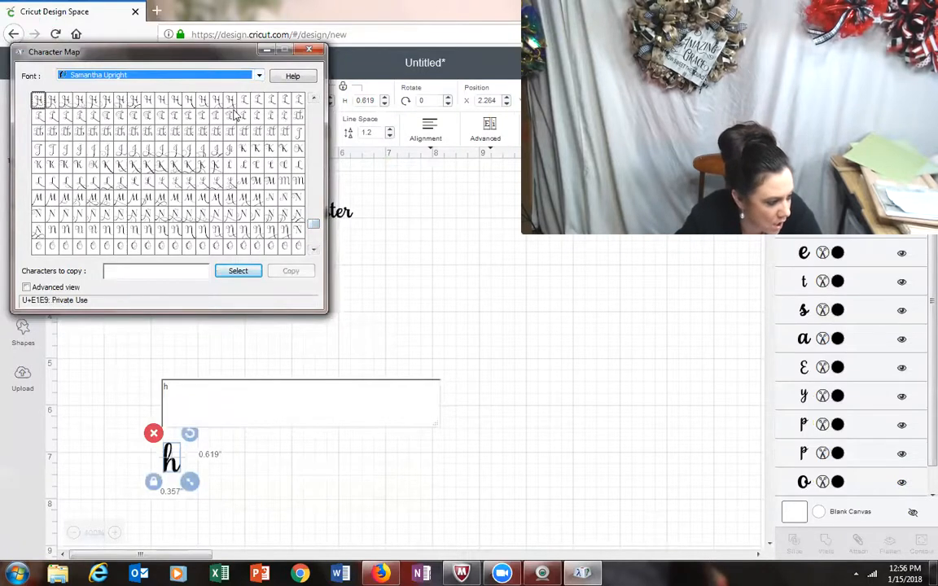
pyautogui.click(135, 107)
pyautogui.click(65, 101)
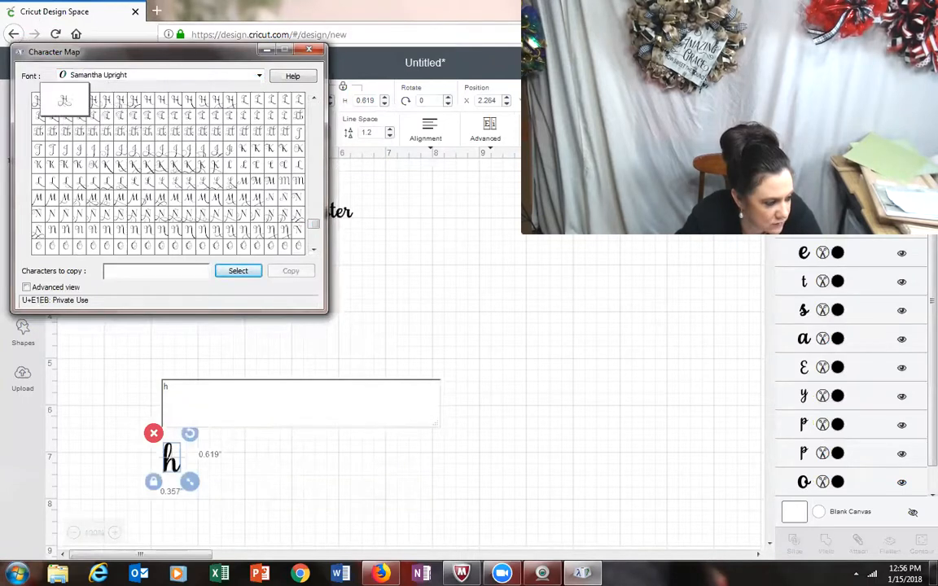
pyautogui.click(37, 100)
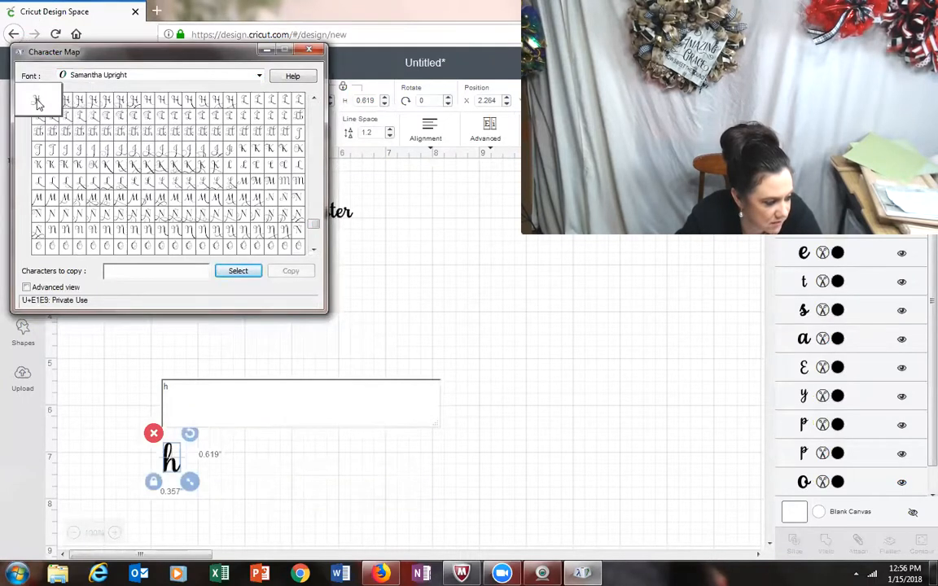
pyautogui.click(165, 105)
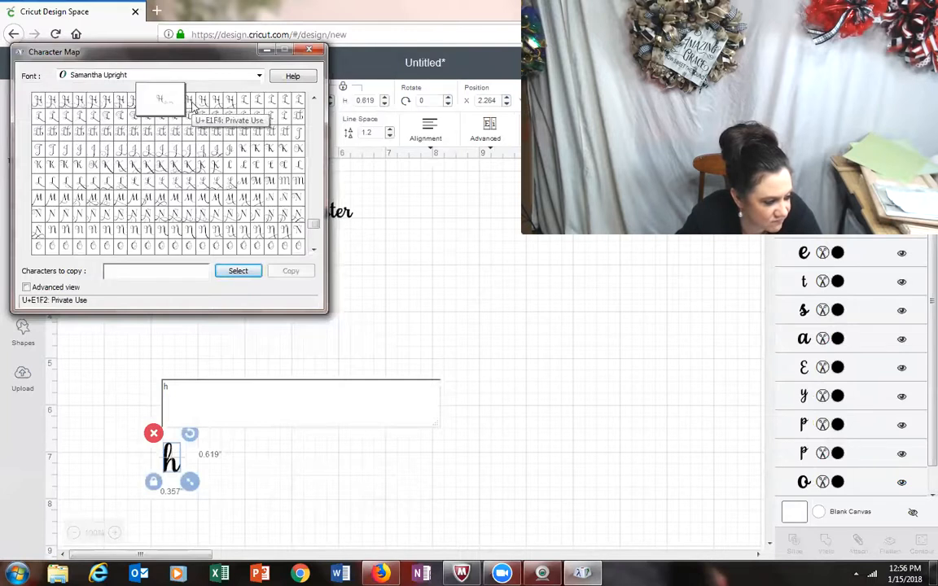
pyautogui.click(190, 100)
pyautogui.click(217, 99)
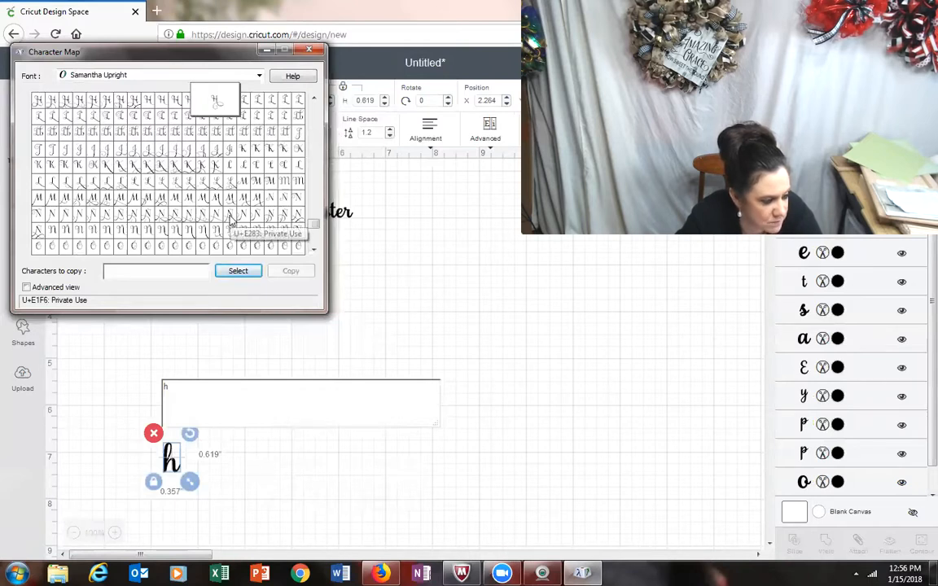
pyautogui.doubleClick(217, 99)
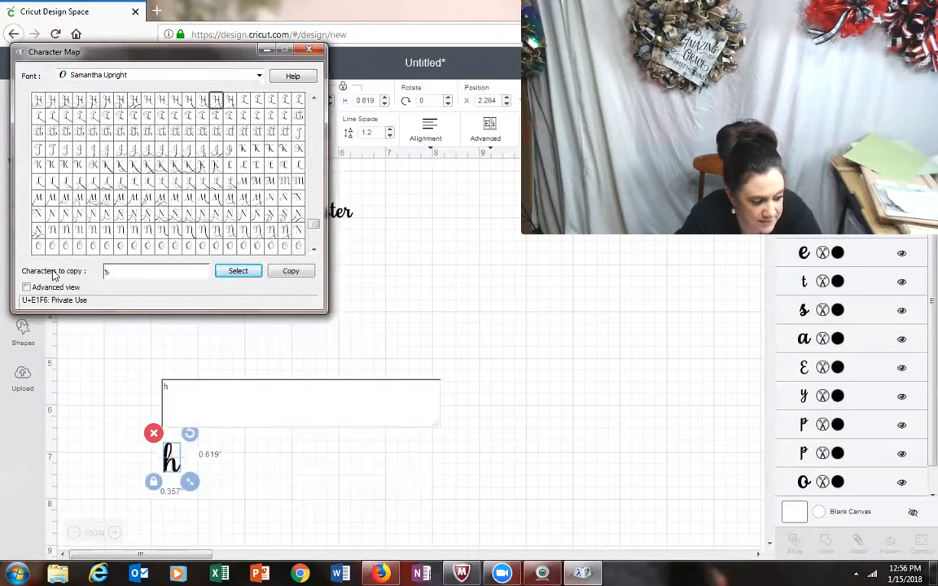
# Step: Replace the letter h in the new text object with the decorative H glyph copied from Character Map
pyautogui.press('BackSpace')
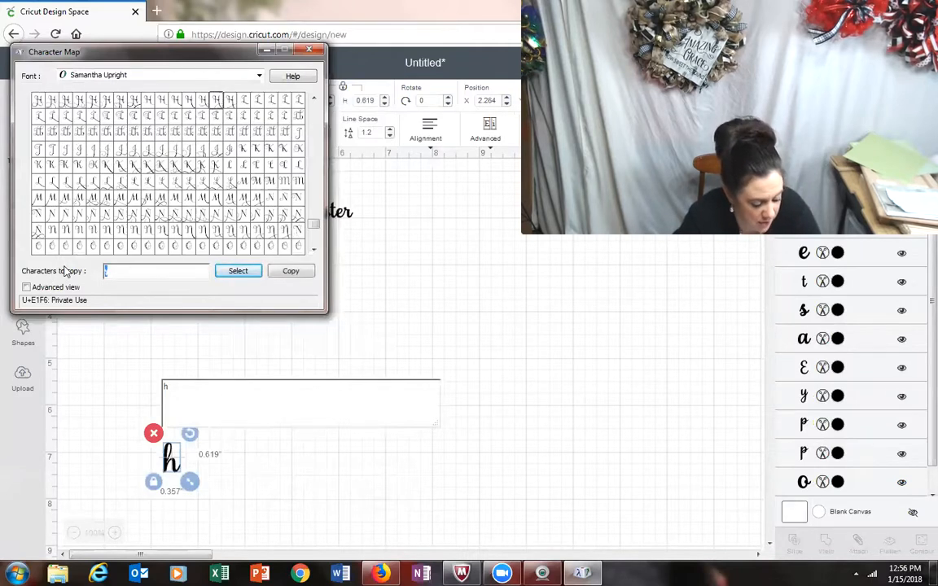
pyautogui.click(205, 397)
pyautogui.moveTo(207, 394); pyautogui.dragTo(131, 378)
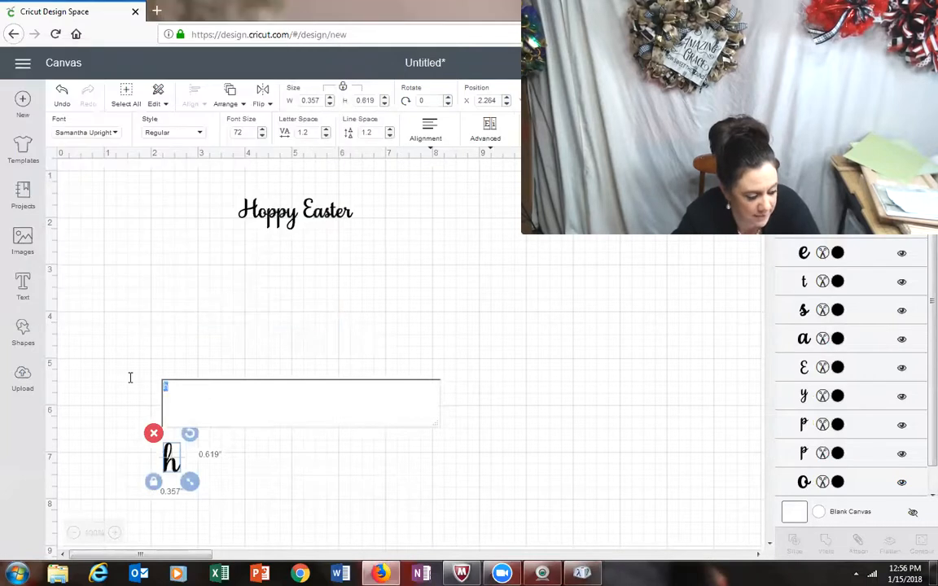
pyautogui.hotkey('ctrl', 'v')
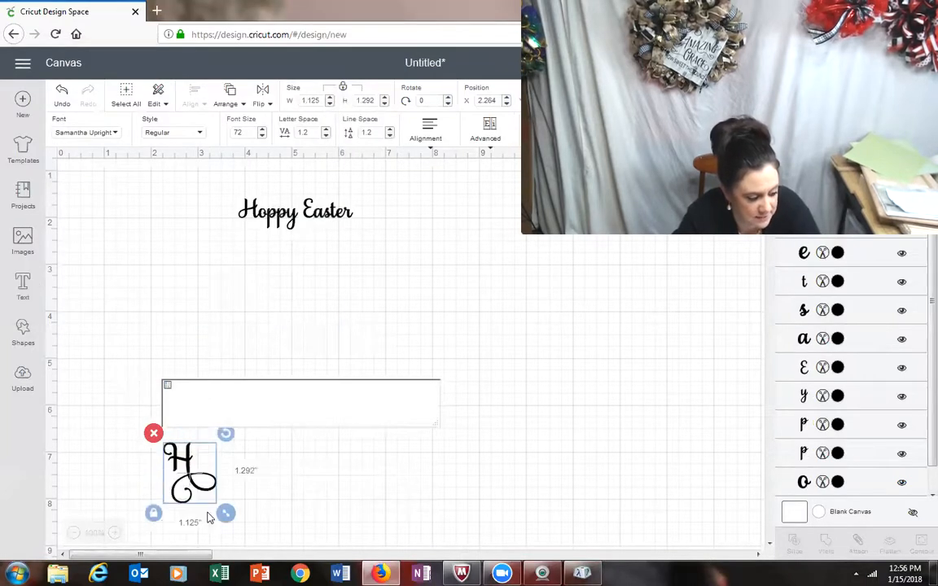
# Step: Scale the decorative H to about 0.944 by 1.084 in to match the plain H, and park it beside the lettering
pyautogui.moveTo(191, 444); pyautogui.dragTo(257, 191)
pyautogui.moveTo(263, 244)
pyautogui.mouseDown()
pyautogui.moveTo(291, 262)
pyautogui.moveTo(276, 267)
pyautogui.moveTo(250, 237)
pyautogui.moveTo(291, 257)
pyautogui.moveTo(261, 241)
pyautogui.mouseUp()
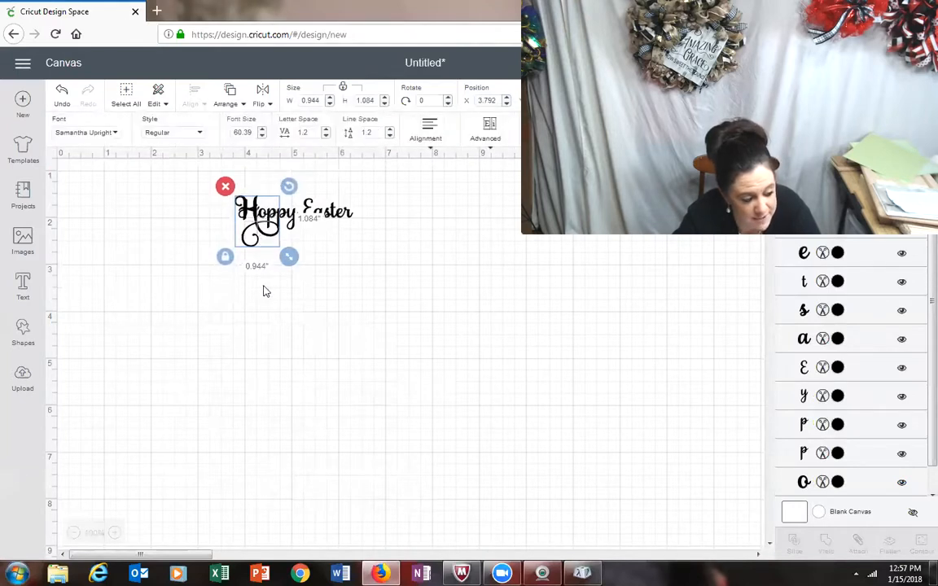
pyautogui.click(293, 373)
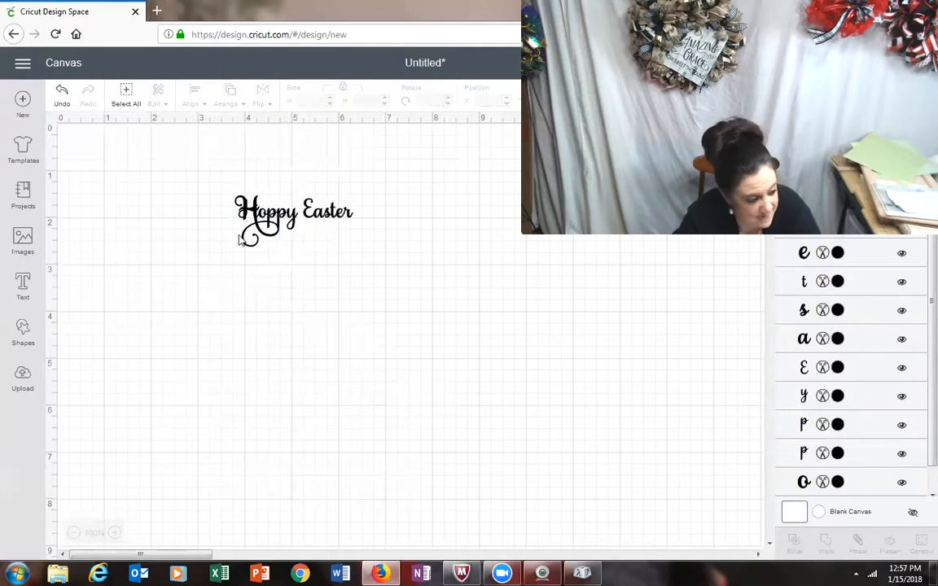
pyautogui.moveTo(253, 221); pyautogui.dragTo(199, 262)
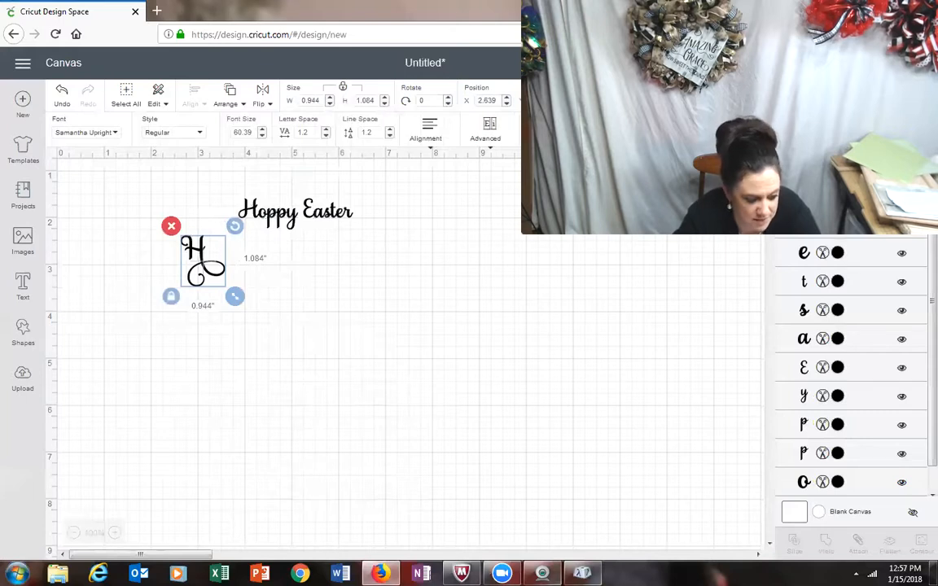
# Step: Preview the decorative capital E variants in Character Map and pick Samantha Upright glyph U+E187 as the character to copy
pyautogui.click(584, 574)
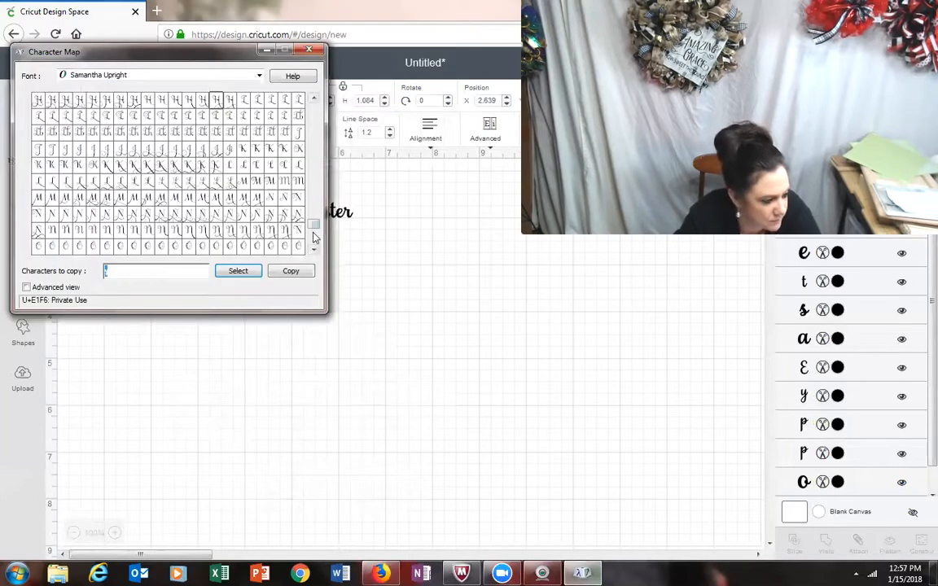
pyautogui.moveTo(314, 100); pyautogui.dragTo(313, 102)
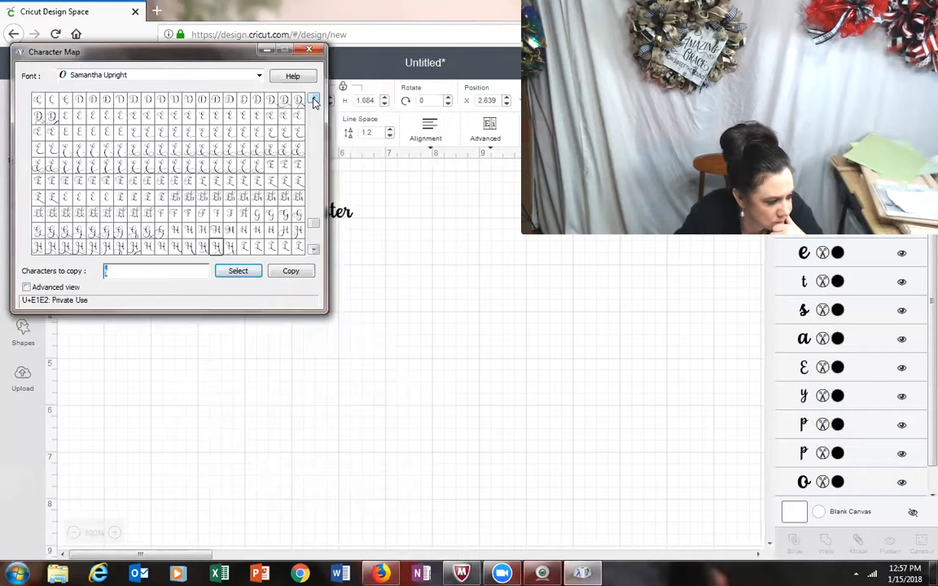
pyautogui.click(259, 115)
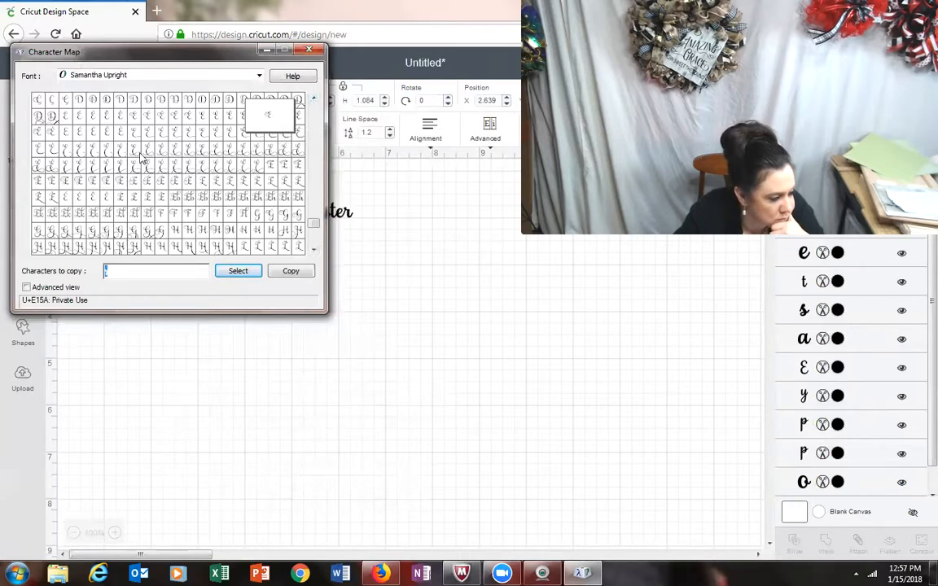
pyautogui.click(64, 163)
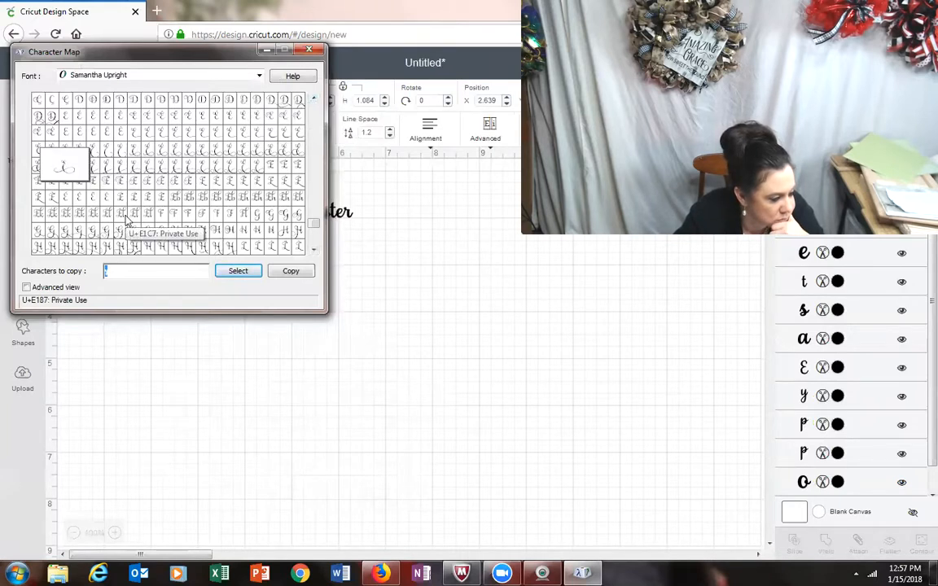
pyautogui.doubleClick(63, 164)
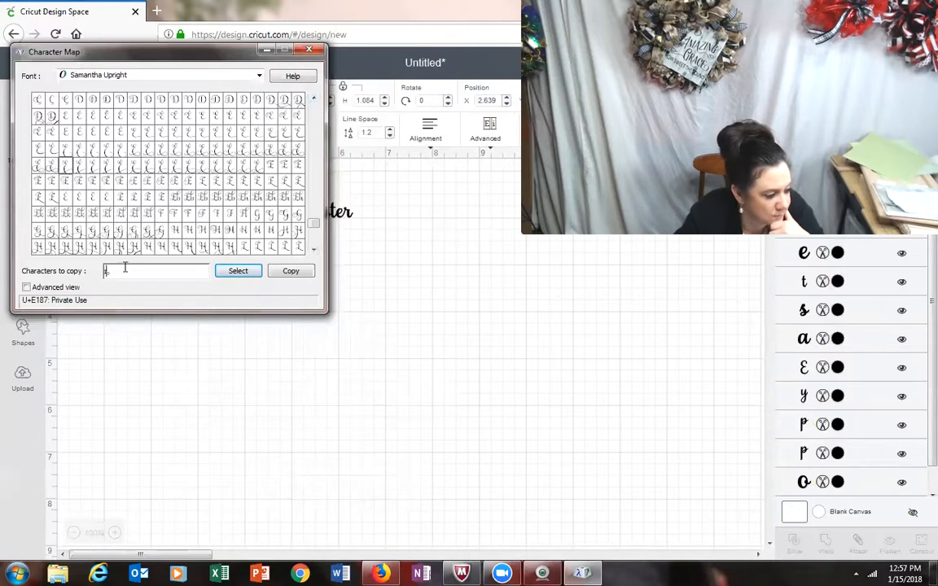
# Step: Paste the decorative E as a new text object, scale it to about 1.205 by 0.767 in, and park it beside the lettering
pyautogui.click(220, 413)
pyautogui.click(22, 284)
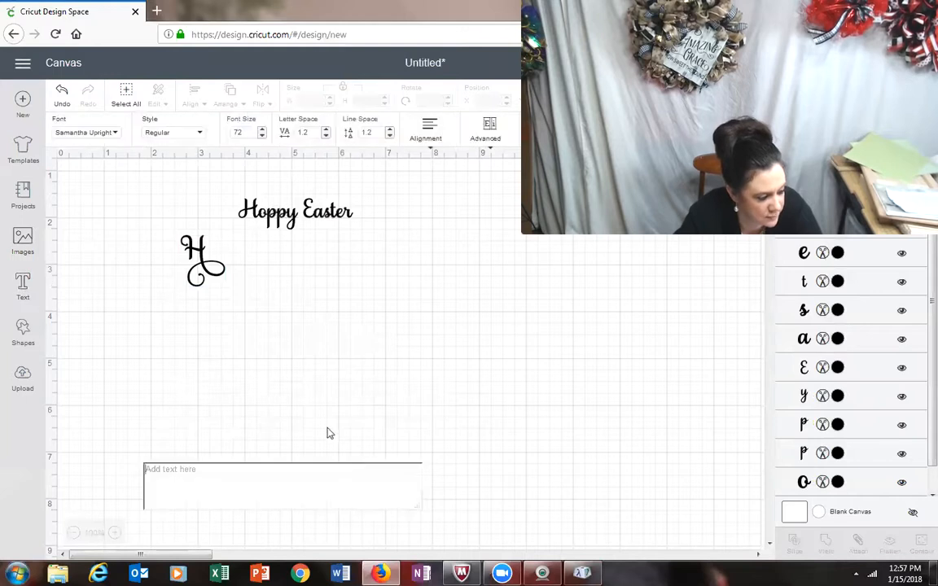
pyautogui.hotkey('ctrl', 'v')
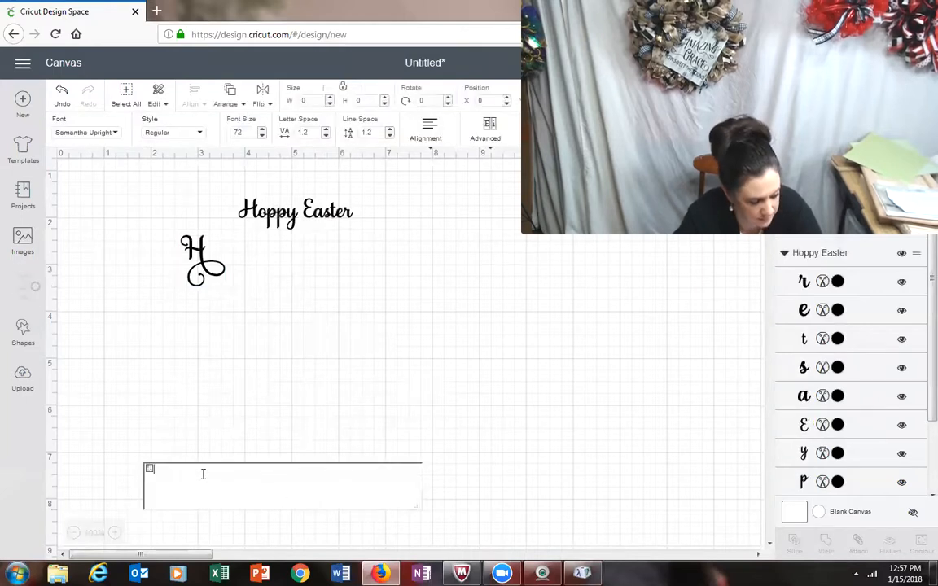
pyautogui.moveTo(216, 492); pyautogui.dragTo(348, 252)
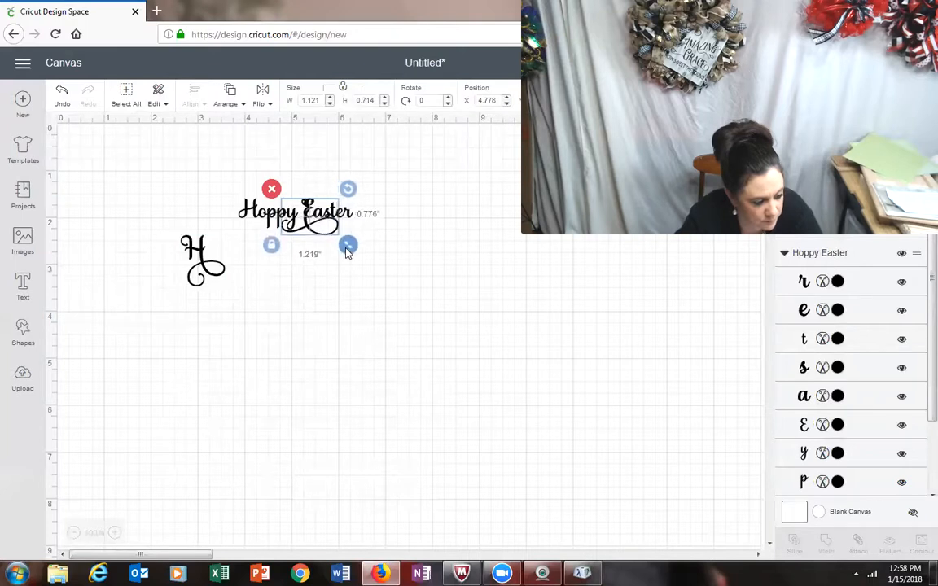
pyautogui.click(306, 236)
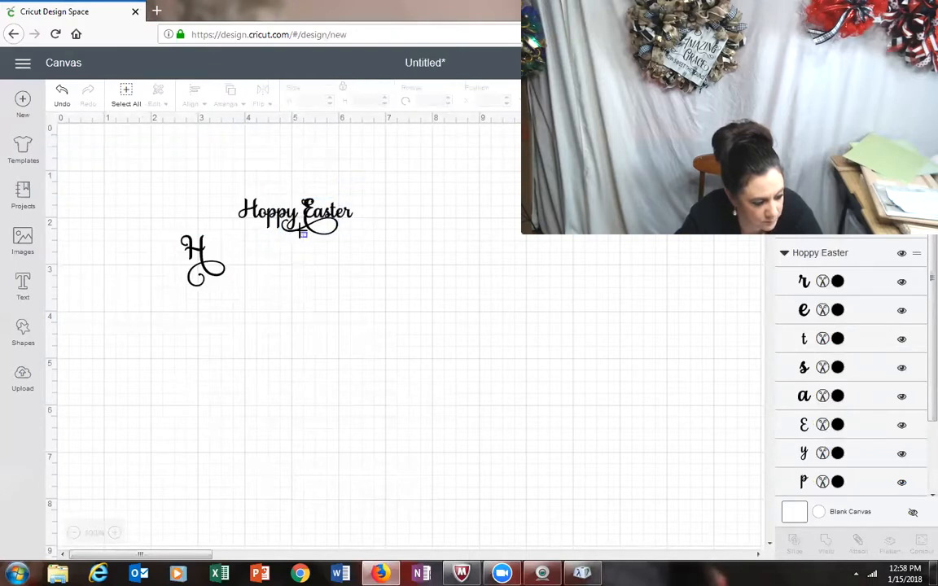
pyautogui.moveTo(306, 234); pyautogui.dragTo(431, 313)
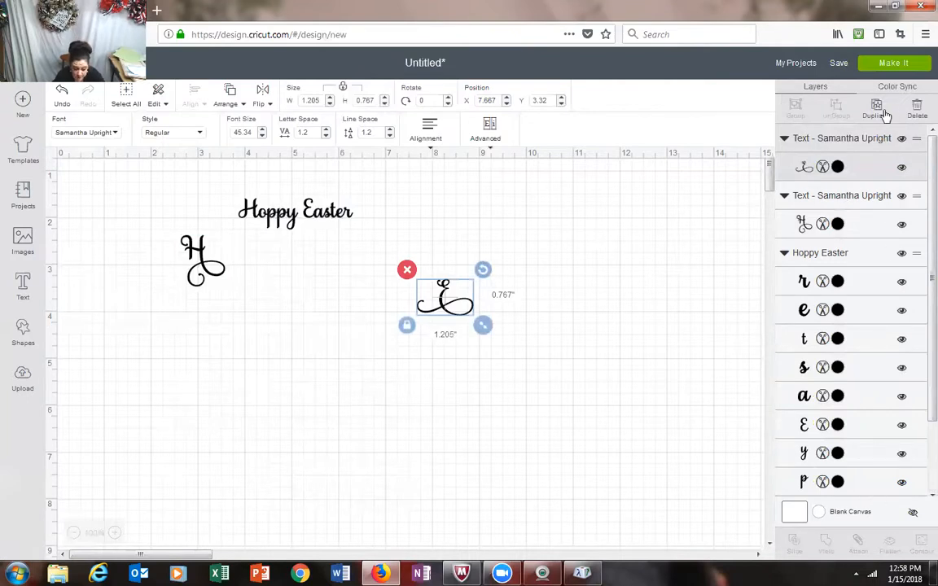
# Step: Ungroup the Hoppy Easter lettering and replace its plain H with the decorative H
pyautogui.click(320, 219)
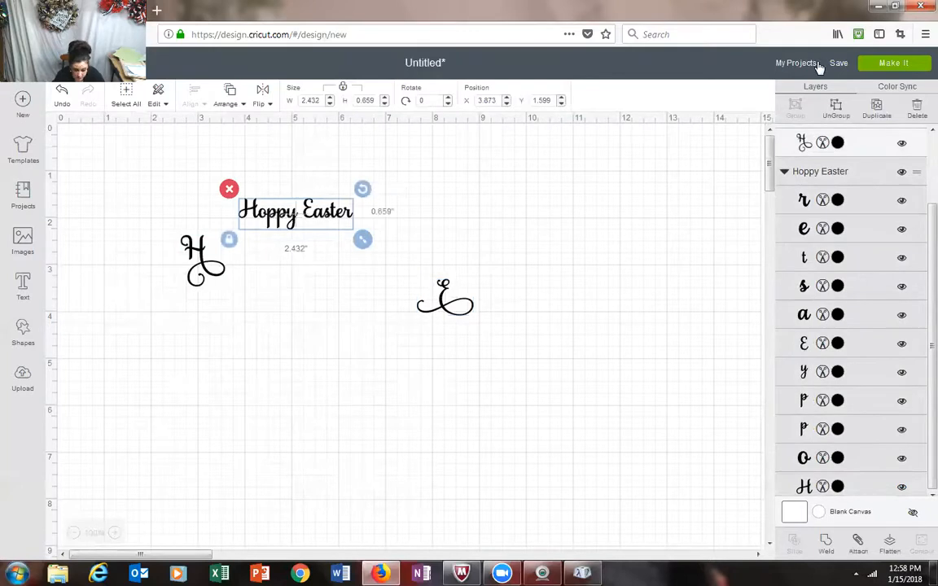
pyautogui.click(835, 105)
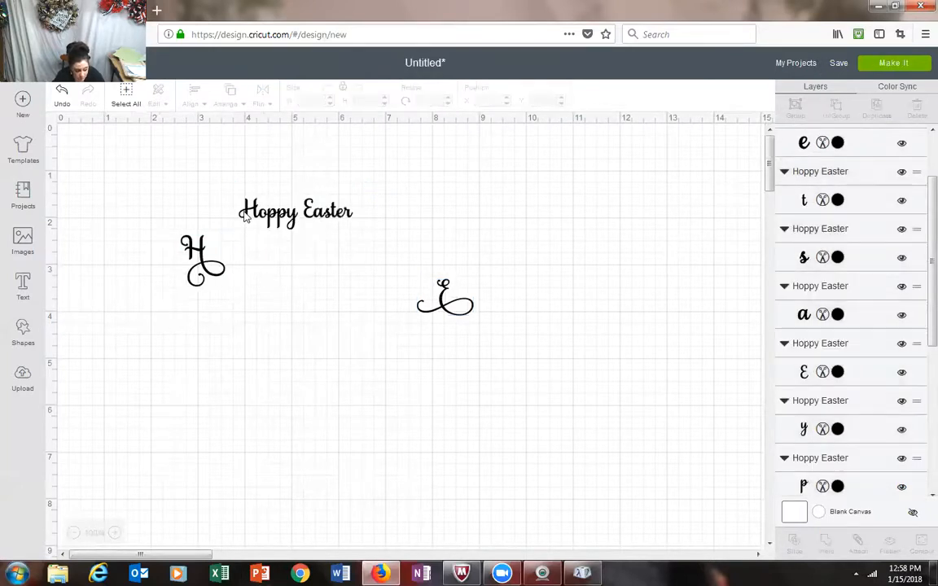
pyautogui.click(244, 213)
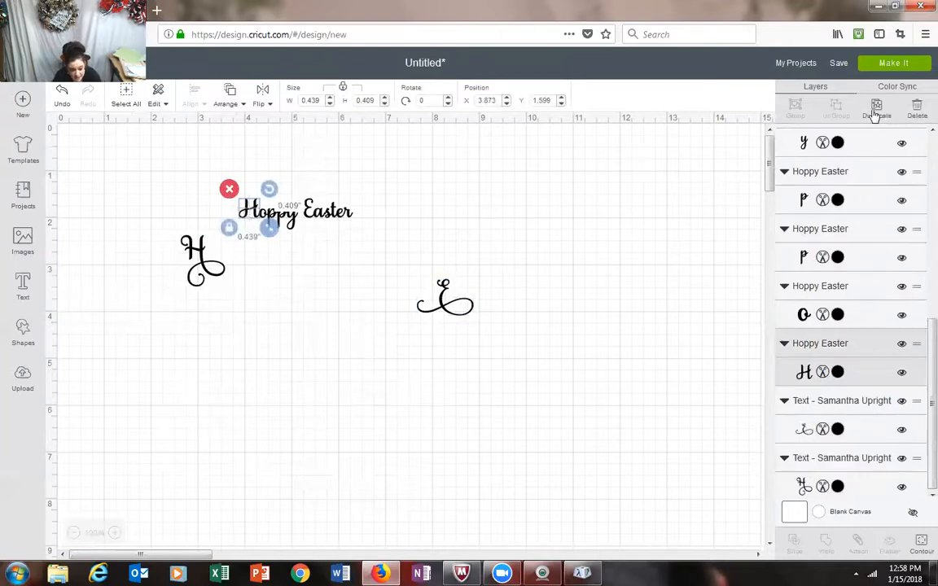
pyautogui.click(917, 109)
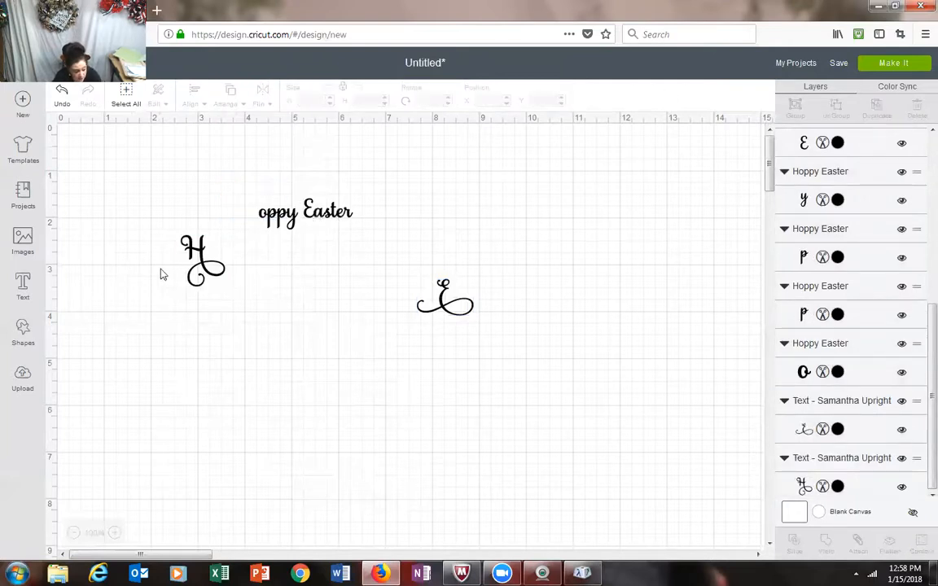
pyautogui.moveTo(197, 273); pyautogui.dragTo(254, 232)
pyautogui.click(294, 351)
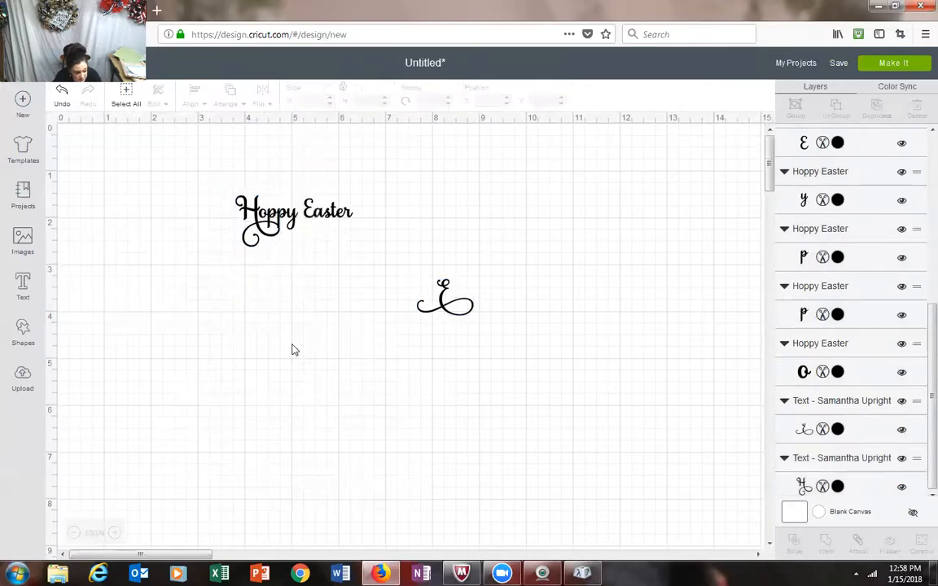
# Step: Replace the plain E with the decorative E, moving the word Easter down and away from Hoppy
pyautogui.click(308, 214)
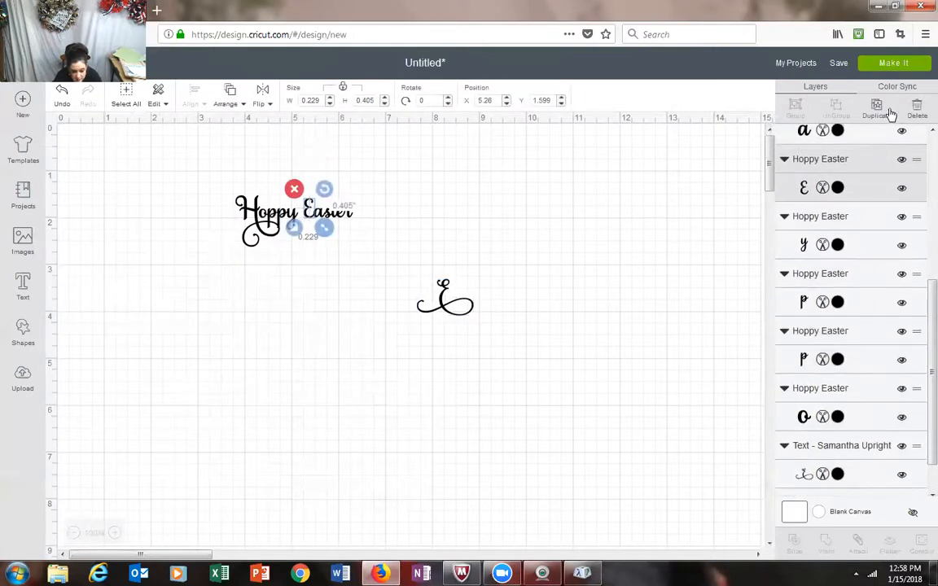
pyautogui.click(917, 111)
pyautogui.moveTo(457, 318); pyautogui.dragTo(391, 418)
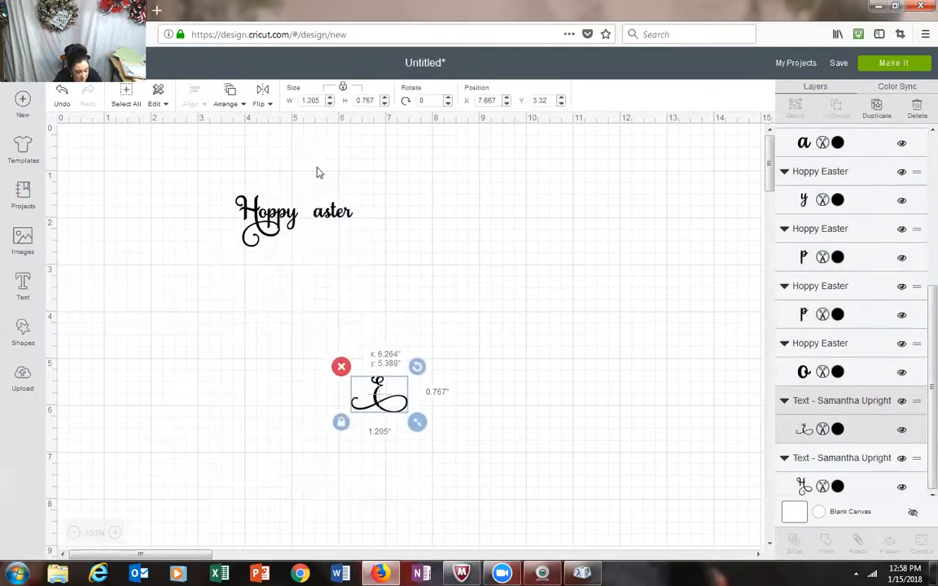
pyautogui.moveTo(303, 185); pyautogui.dragTo(416, 259)
pyautogui.moveTo(377, 378); pyautogui.dragTo(396, 272)
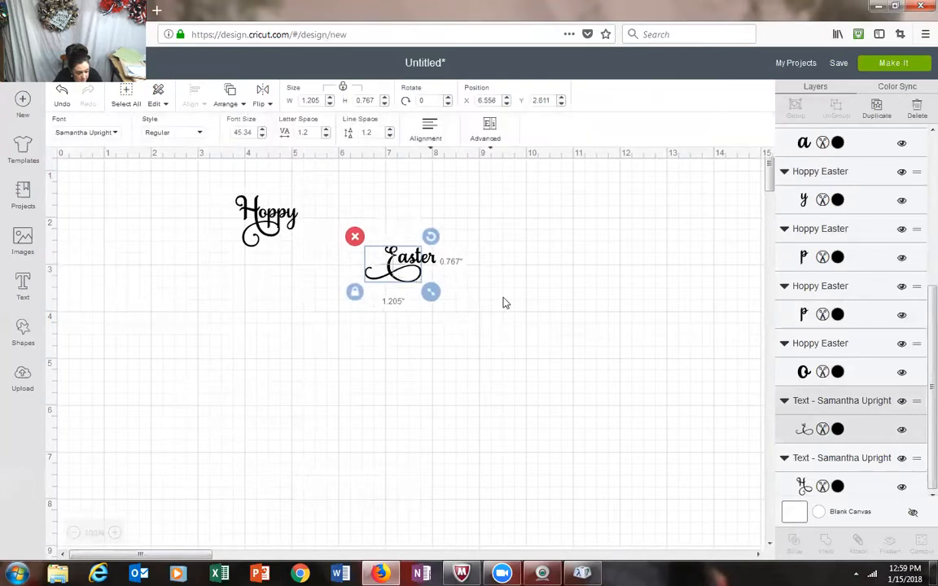
pyautogui.click(502, 301)
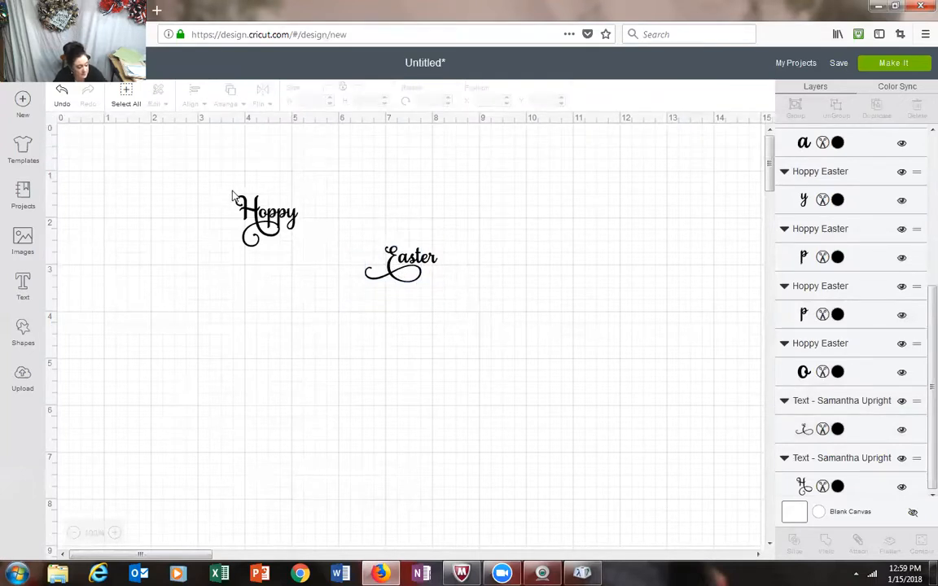
# Step: Weld the letters of Hoppy into one shape and the letters of Easter into another
pyautogui.moveTo(211, 176); pyautogui.dragTo(316, 264)
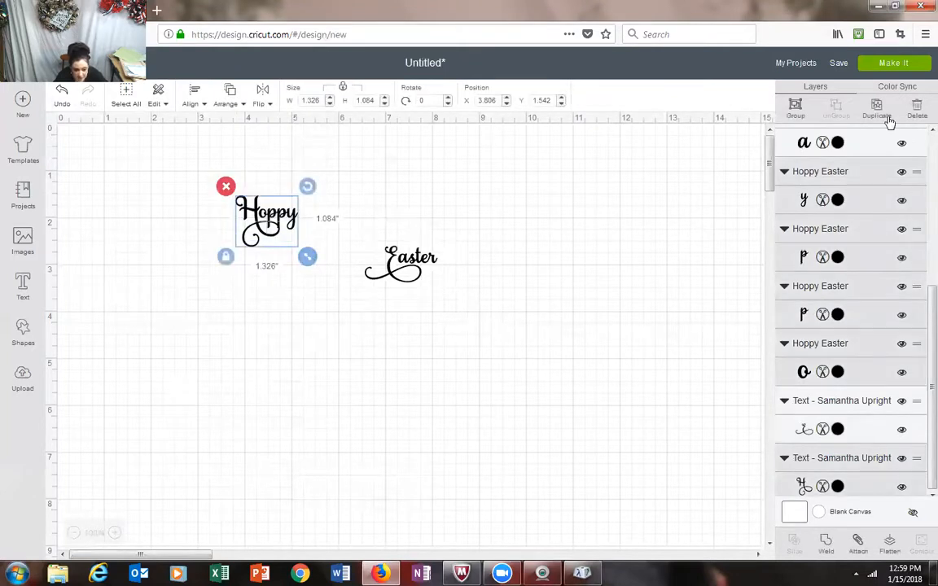
pyautogui.click(824, 540)
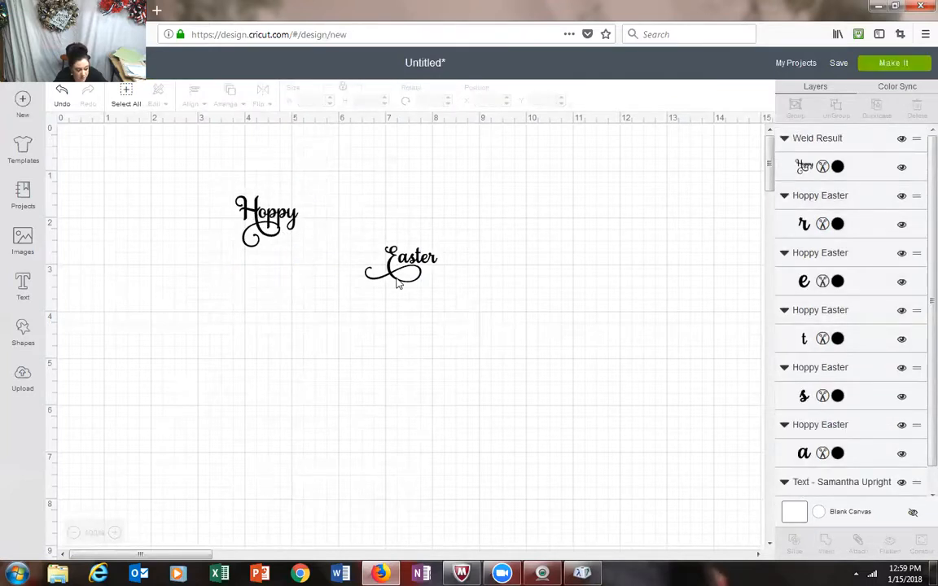
pyautogui.moveTo(381, 235); pyautogui.dragTo(276, 338)
pyautogui.click(490, 289)
pyautogui.moveTo(336, 226); pyautogui.dragTo(481, 315)
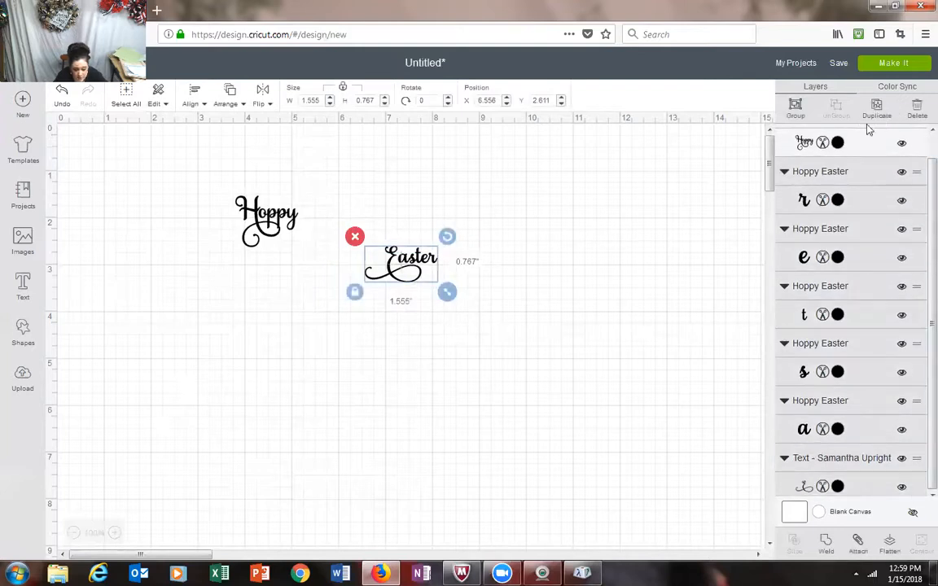
pyautogui.click(832, 551)
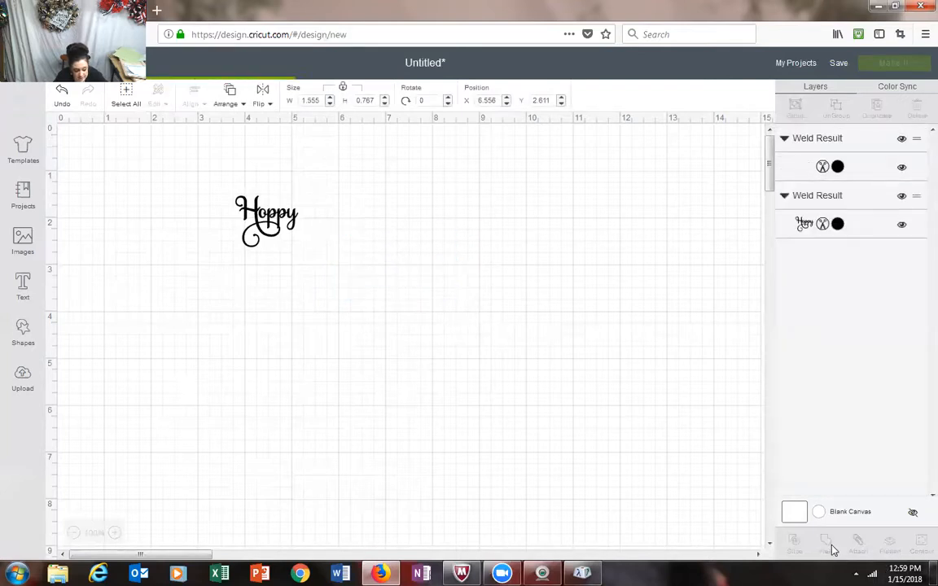
# Step: Move the welded word Easter up beside Hoppy, adjusting it to about X 4.847 in and Y 1.667 in
pyautogui.moveTo(419, 273); pyautogui.dragTo(347, 236)
pyautogui.click(364, 308)
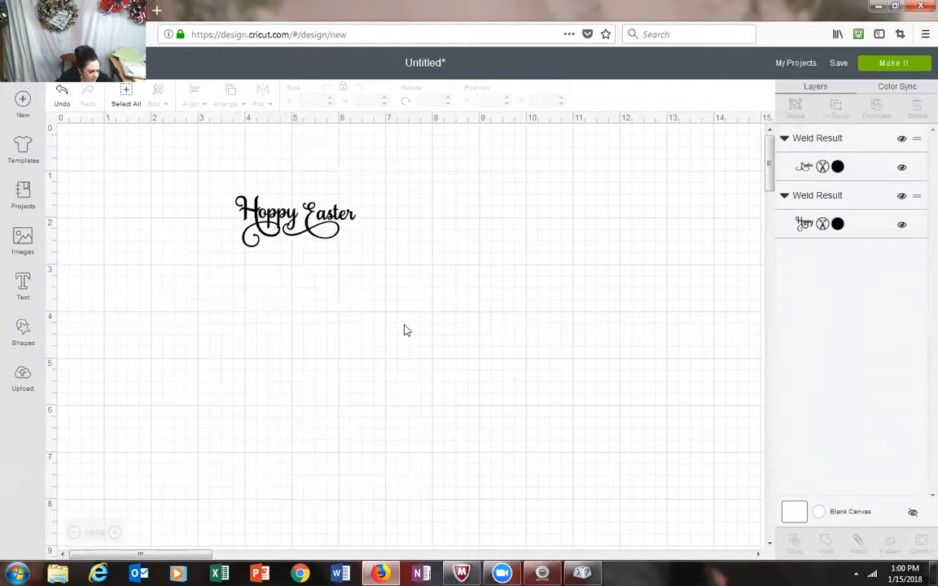
pyautogui.click(317, 230)
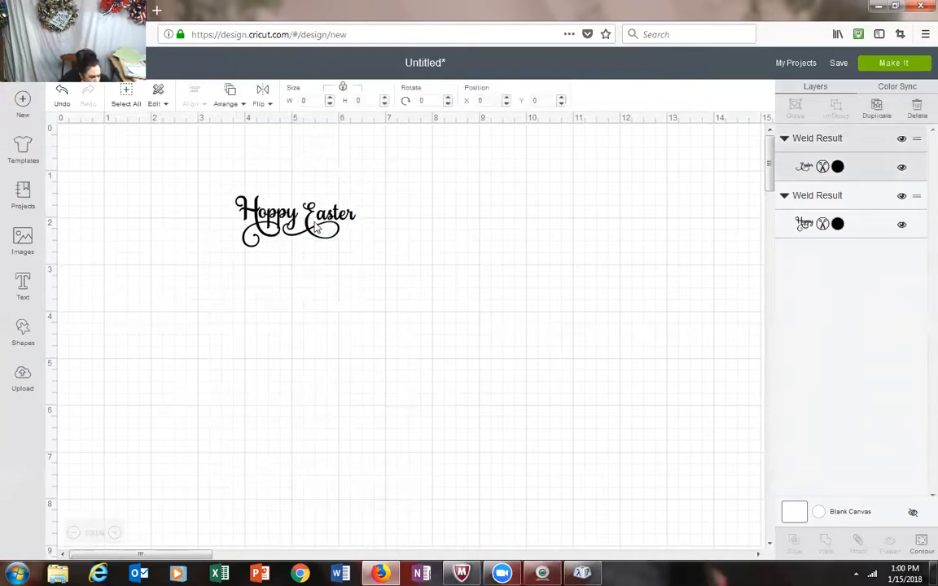
pyautogui.moveTo(317, 227); pyautogui.dragTo(322, 228)
pyautogui.click(279, 316)
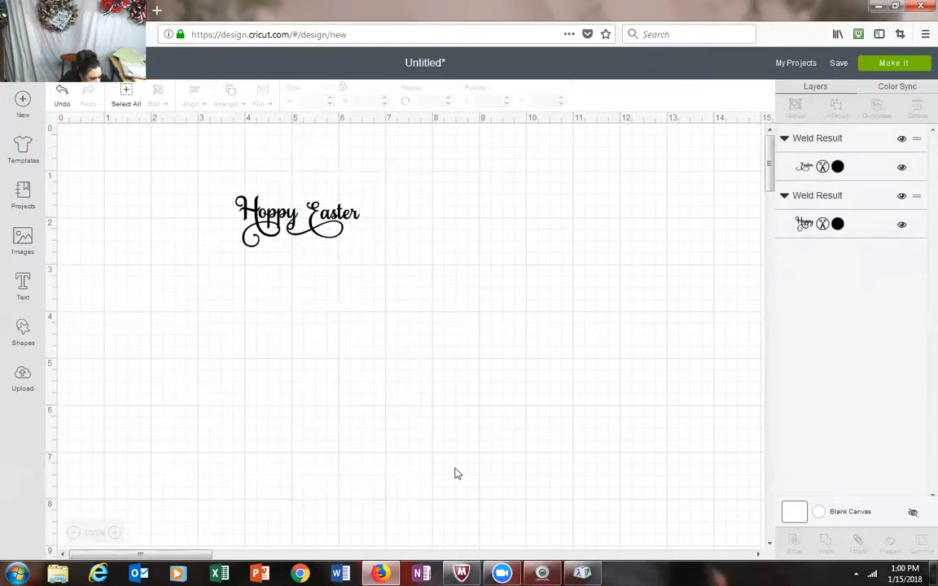
pyautogui.click(322, 227)
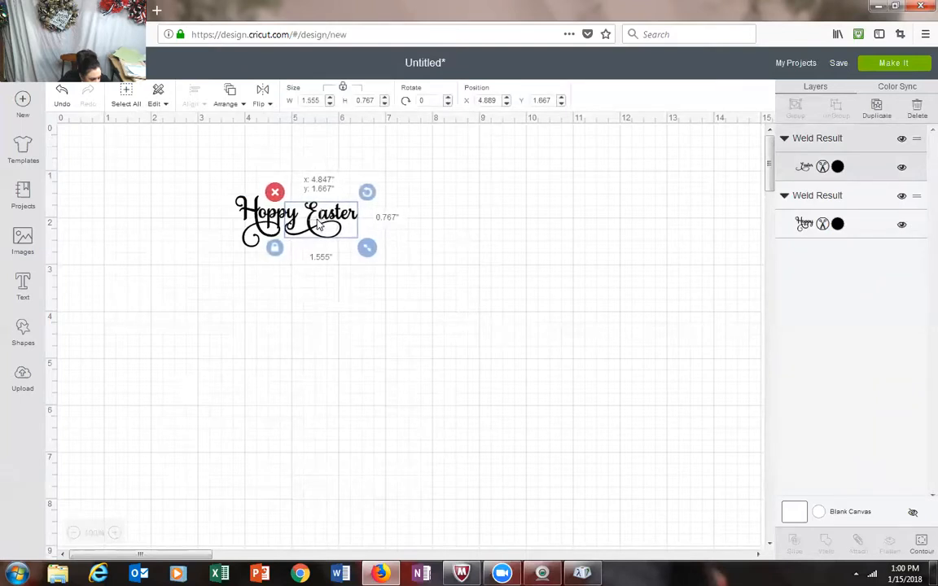
pyautogui.moveTo(318, 225); pyautogui.dragTo(319, 225)
pyautogui.click(342, 301)
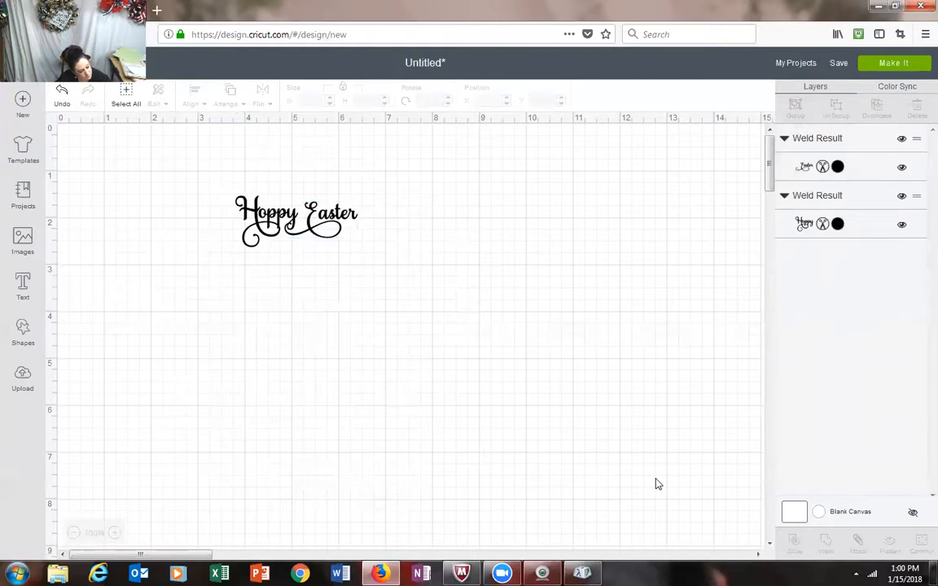
# Step: Try Easter closer to Hoppy, then restore the gap and fine-tune it so its swash meets the y's tail
pyautogui.moveTo(332, 232); pyautogui.dragTo(322, 234)
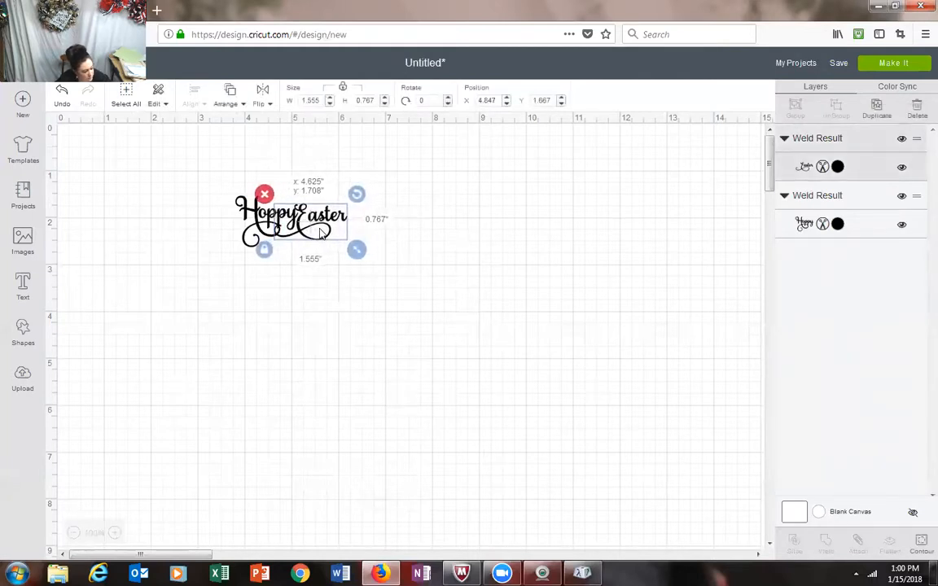
pyautogui.moveTo(327, 233); pyautogui.dragTo(332, 233)
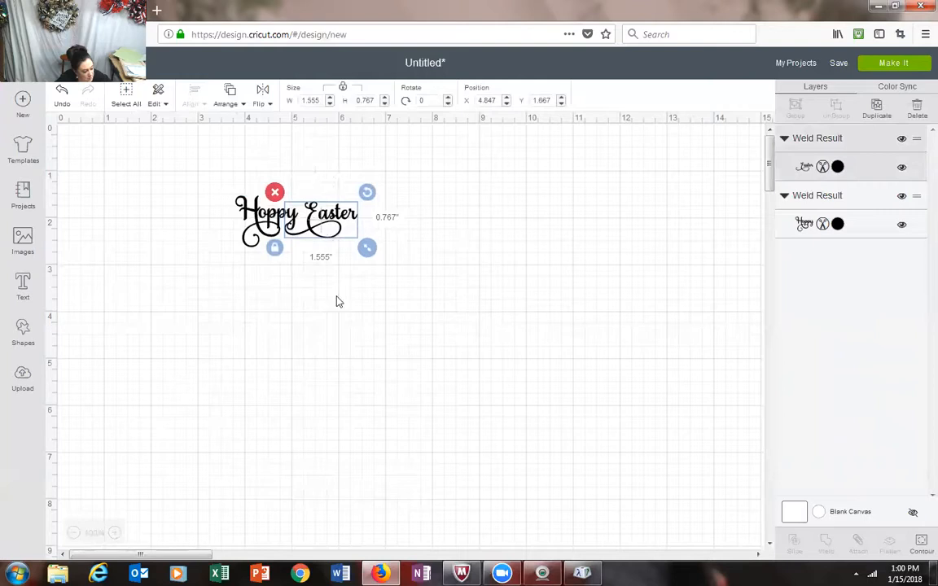
pyautogui.click(331, 325)
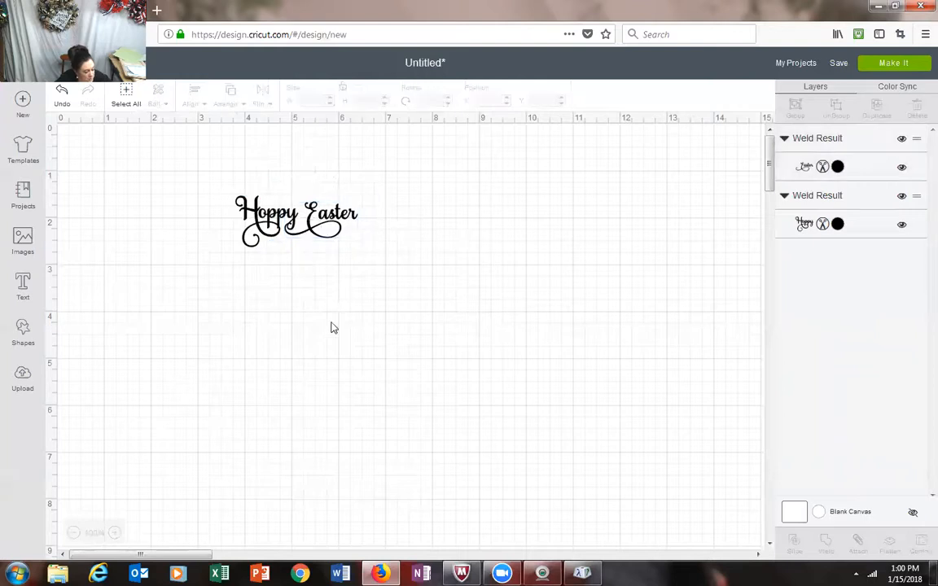
pyautogui.click(329, 221)
pyautogui.moveTo(328, 222); pyautogui.dragTo(328, 218)
pyautogui.click(403, 281)
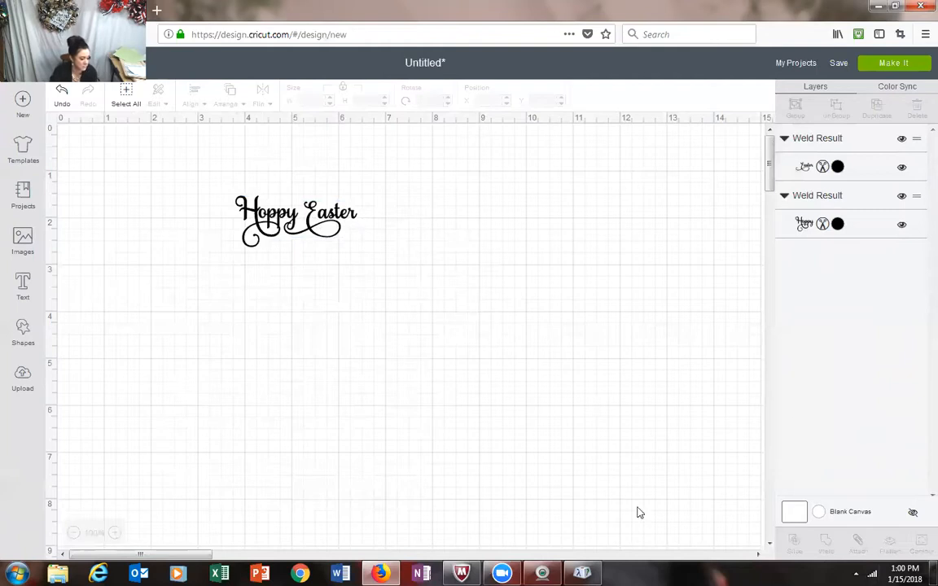
# Step: Enlarge both words together to a width of 9 in with proportions kept
pyautogui.moveTo(208, 166); pyautogui.dragTo(381, 301)
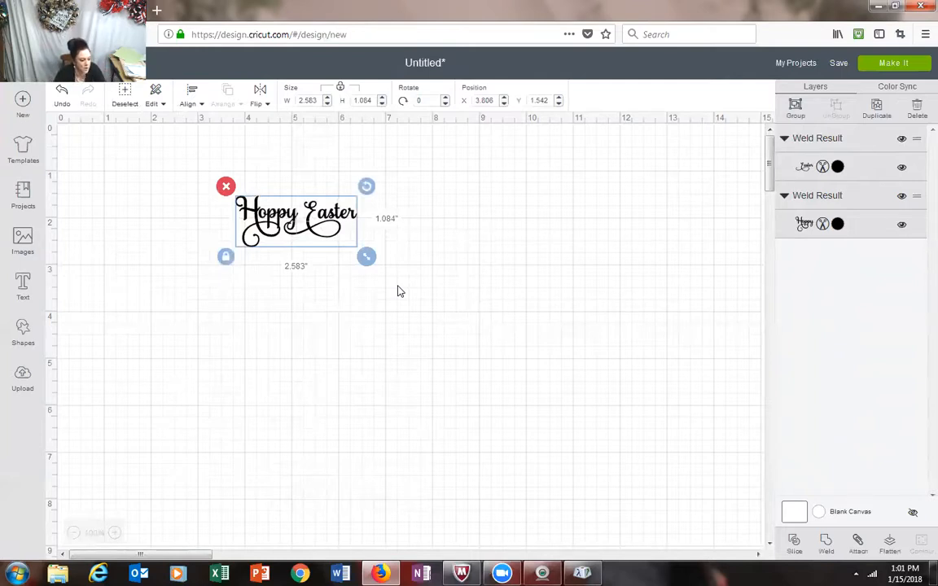
pyautogui.moveTo(373, 262); pyautogui.dragTo(432, 283)
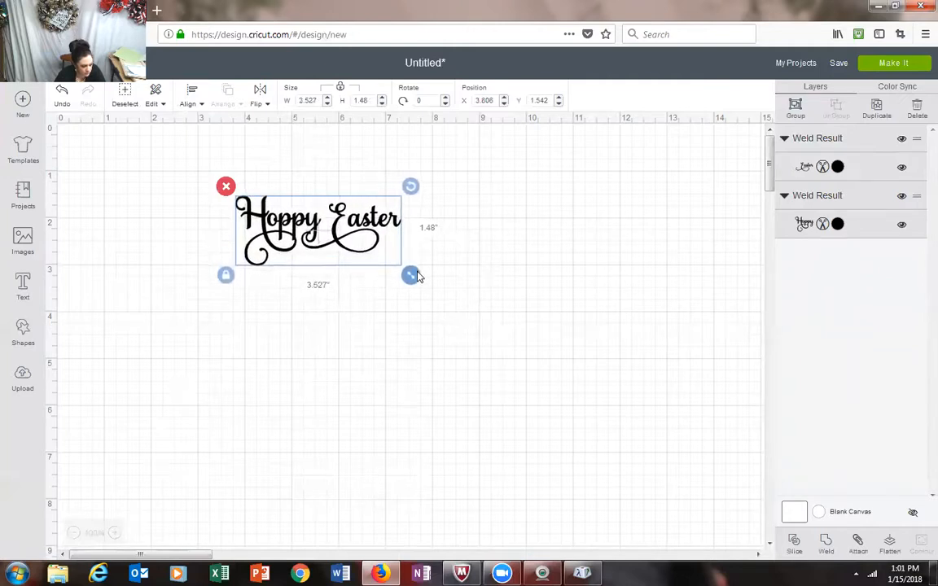
pyautogui.doubleClick(299, 100)
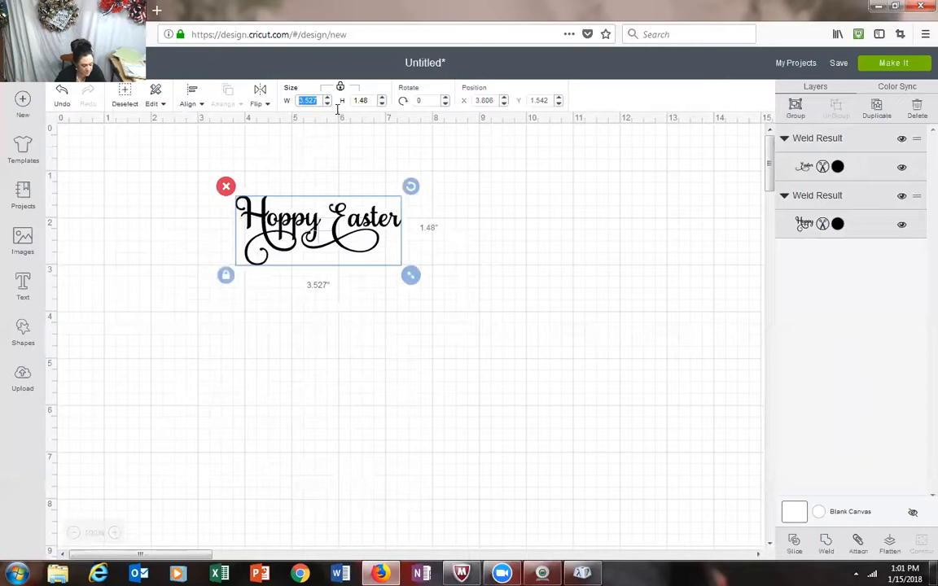
pyautogui.write('9')
pyautogui.press('Return')
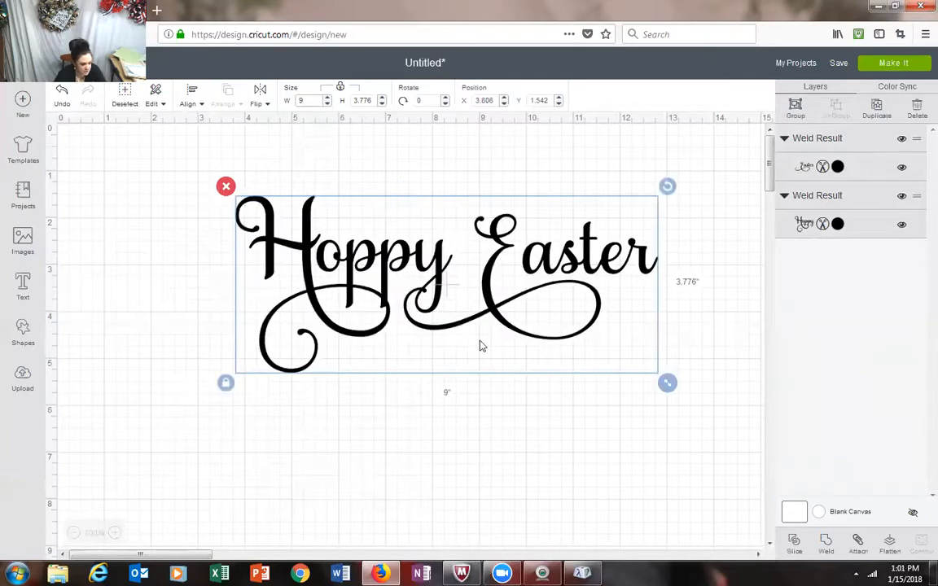
pyautogui.click(488, 456)
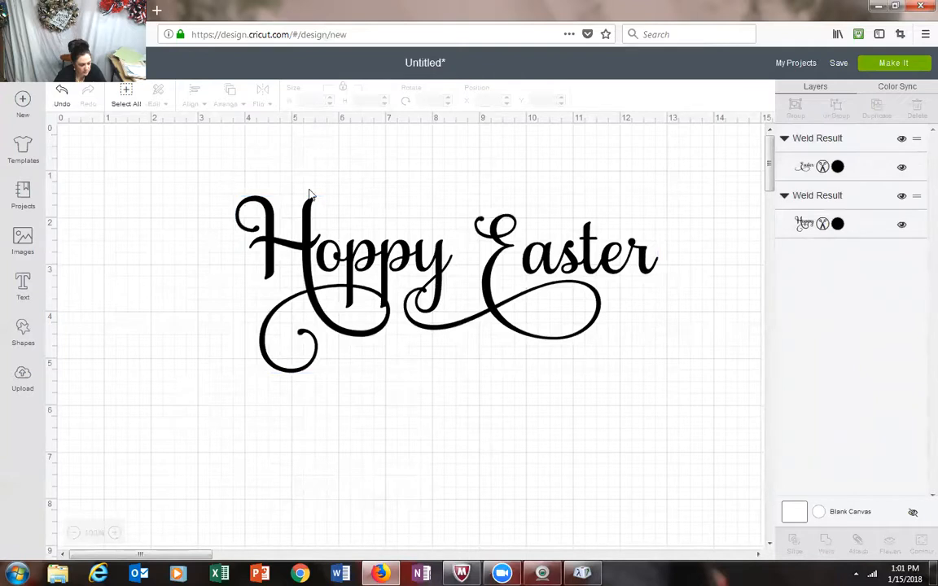
# Step: Weld Hoppy and Easter into one shape and move it to about X 2.25 in and Y 1.792 in
pyautogui.click(269, 223)
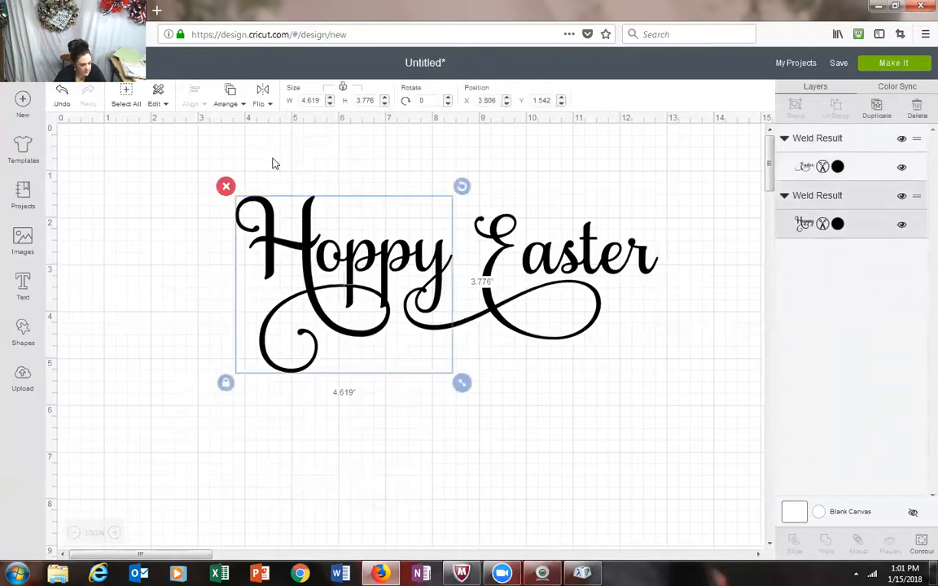
pyautogui.click(129, 102)
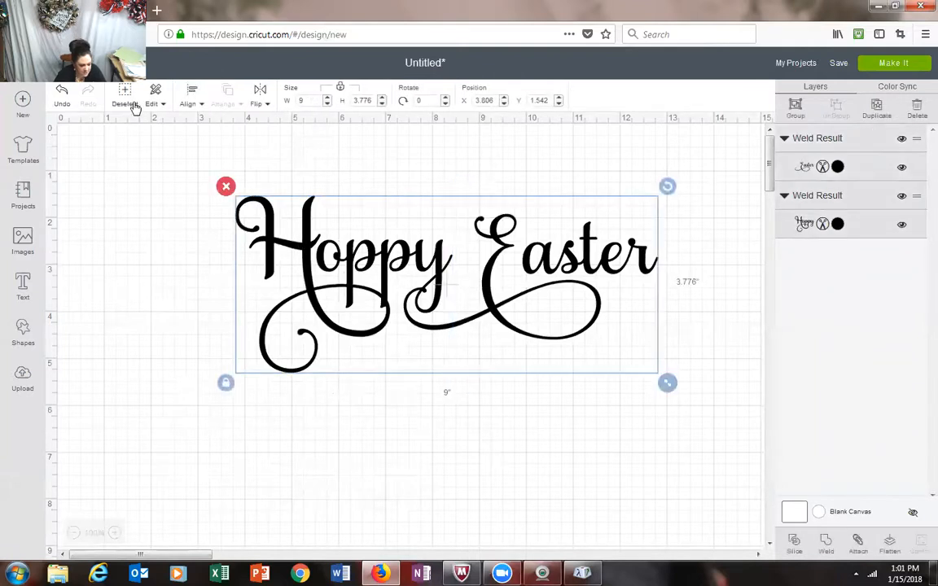
pyautogui.click(824, 542)
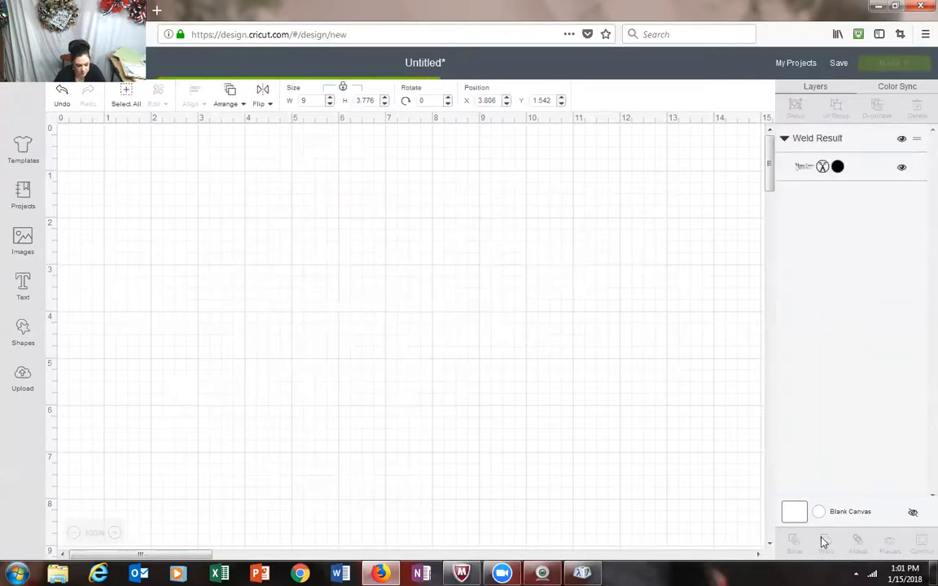
pyautogui.click(447, 325)
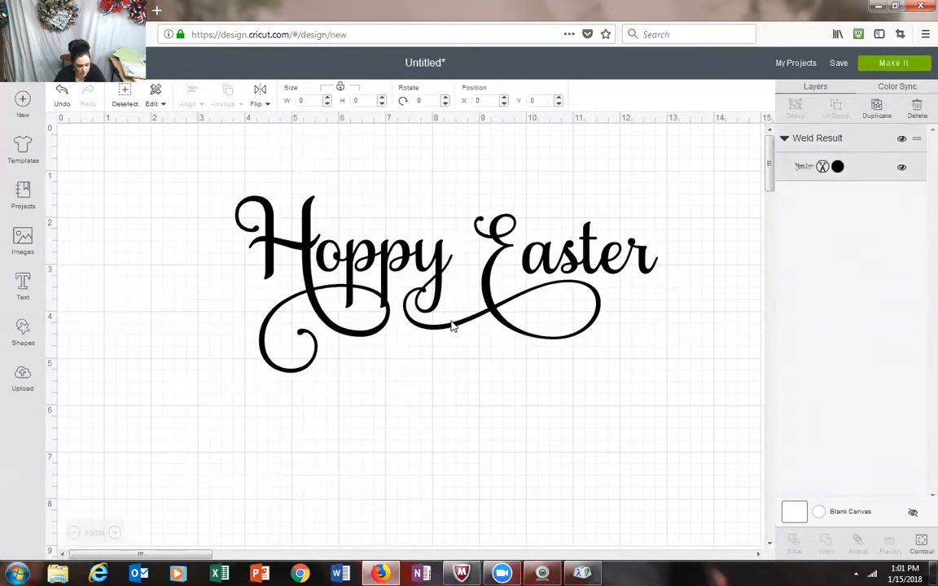
pyautogui.moveTo(438, 326); pyautogui.dragTo(367, 337)
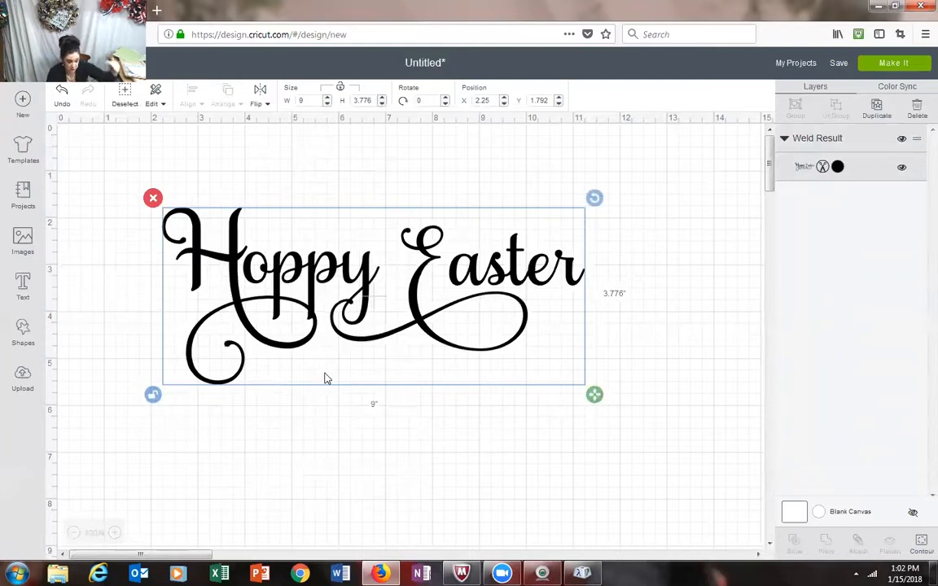
# Step: With proportions unlocked, stretch the welded lettering to about 4.332 in high and set its width to 9 in
pyautogui.moveTo(594, 402); pyautogui.dragTo(592, 429)
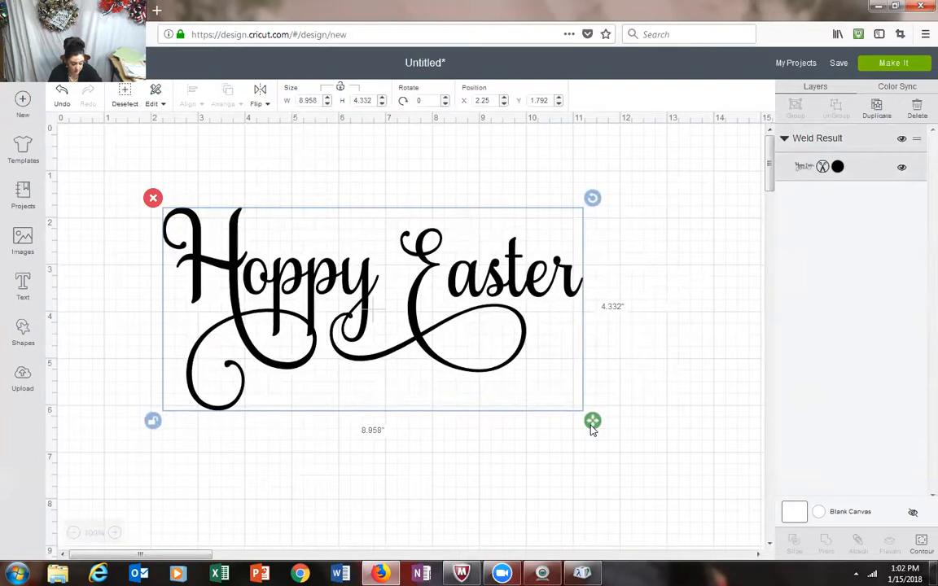
pyautogui.click(303, 100)
pyautogui.write('9')
pyautogui.press('Return')
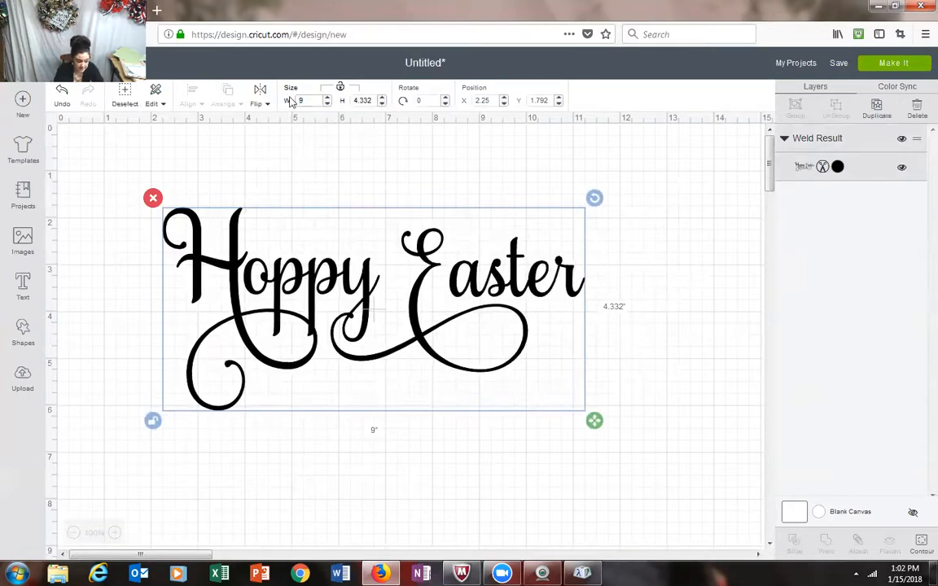
pyautogui.click(481, 481)
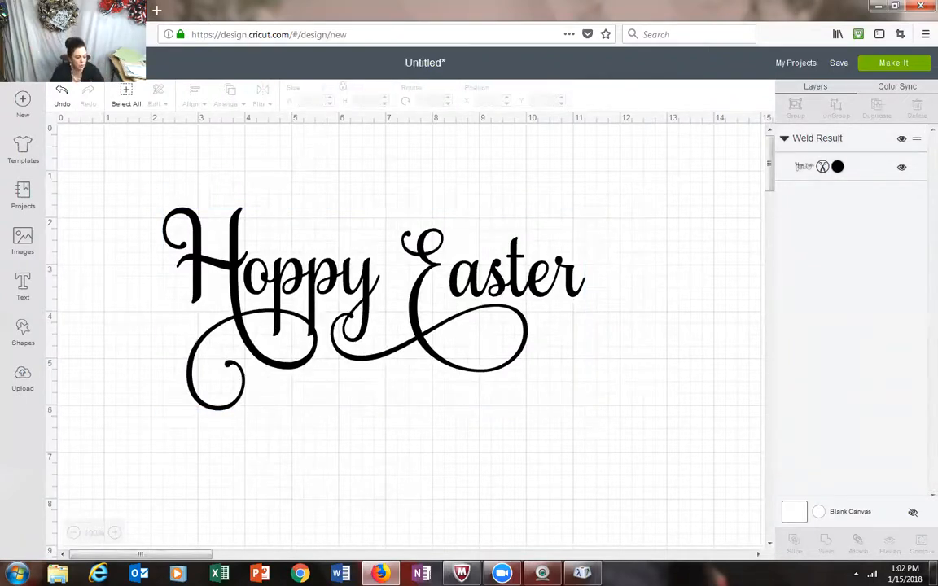
# Step: Move the Hoppy Easter lettering close to the canvas origin to free space beneath it
pyautogui.click(397, 289)
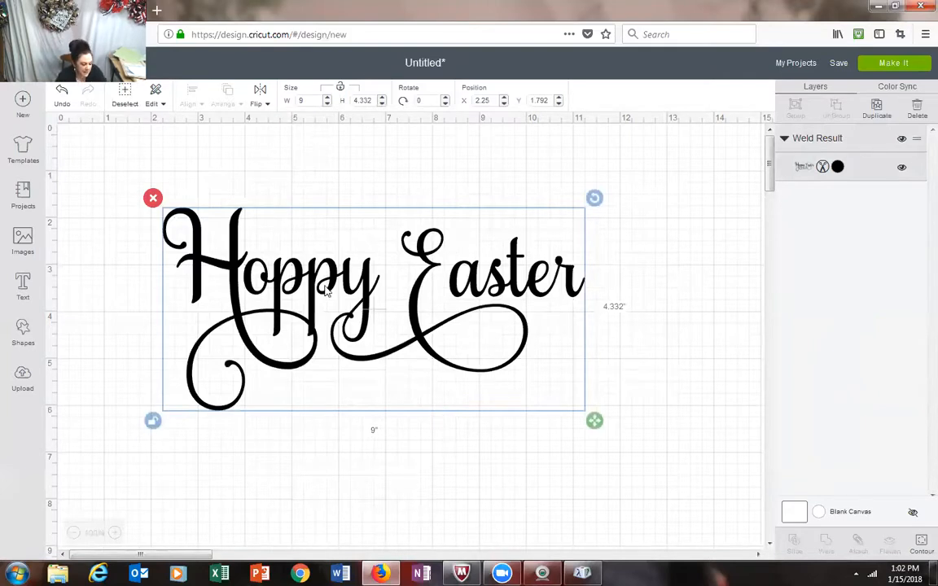
pyautogui.moveTo(367, 281); pyautogui.dragTo(302, 209)
pyautogui.click(593, 244)
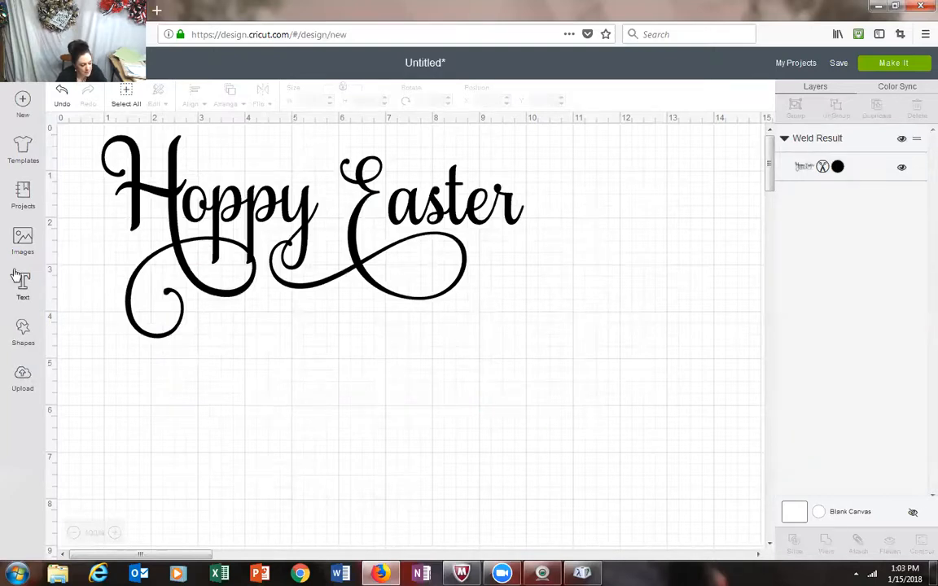
# Step: Search the image library for "bubbles" and insert the purchased image of a large teal bubble with small light blue ones
pyautogui.click(21, 244)
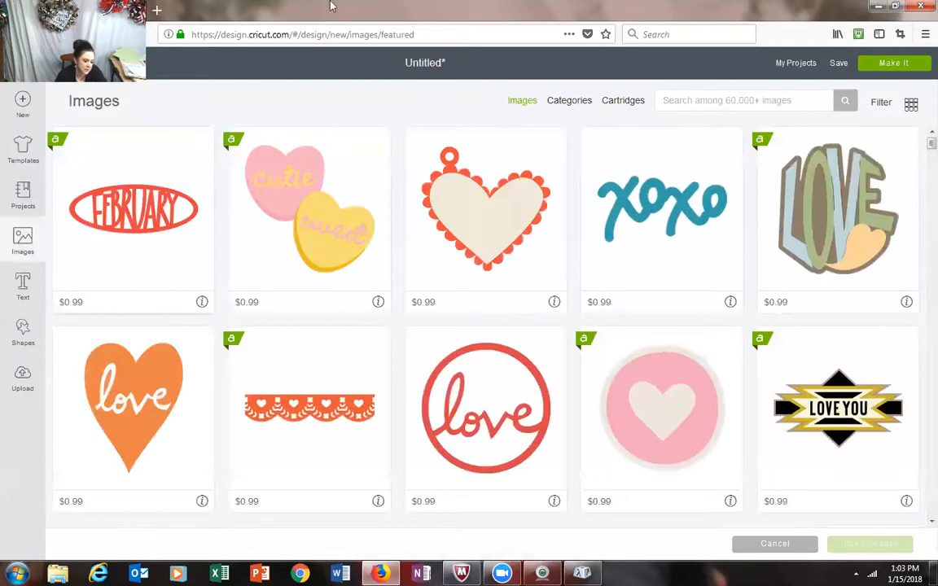
pyautogui.click(682, 101)
pyautogui.write('bu')
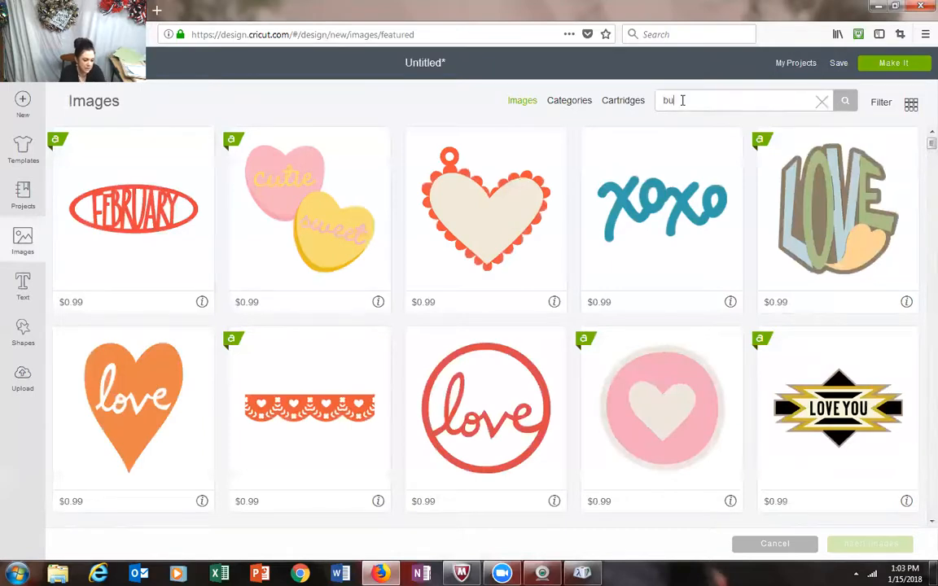
pyautogui.write('bbles')
pyautogui.press('Return')
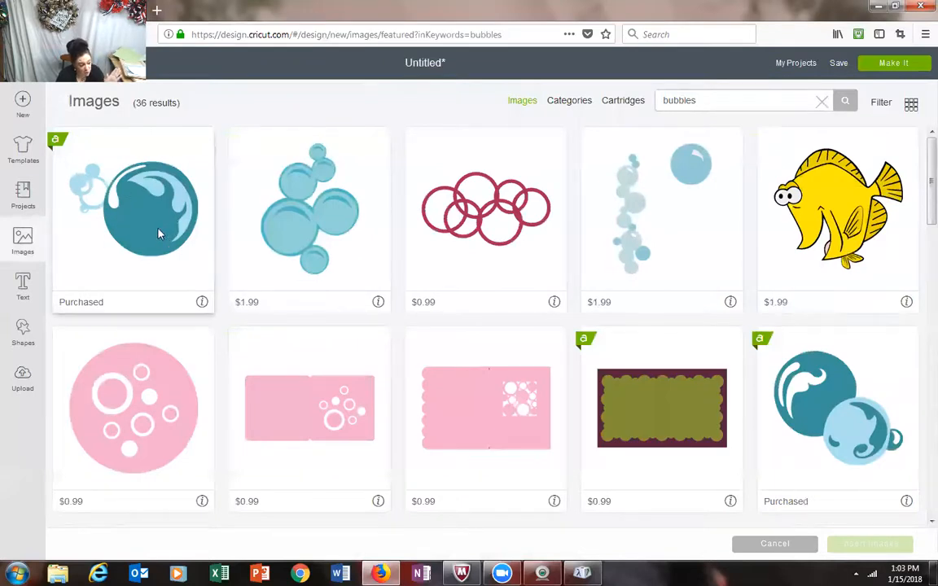
pyautogui.click(145, 203)
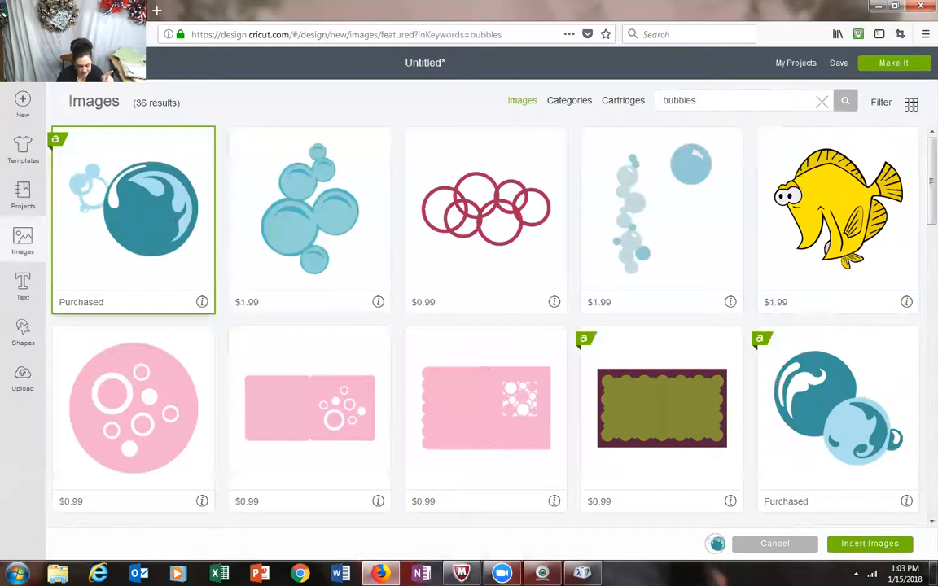
pyautogui.click(896, 545)
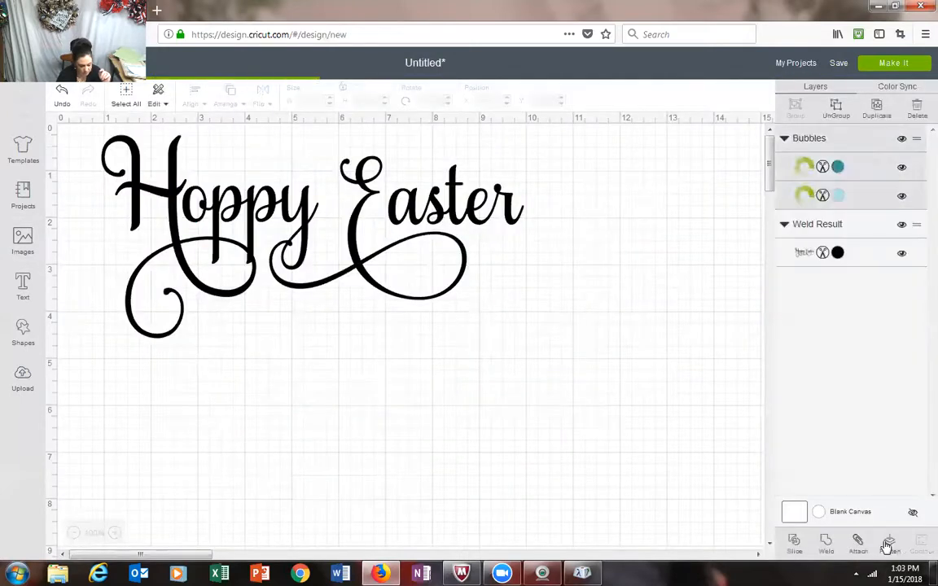
# Step: Hide the image's light blue layer, then scale the teal bubble to about 2.575 by 2.528 in below the word Hoppy
pyautogui.moveTo(330, 405); pyautogui.dragTo(400, 436)
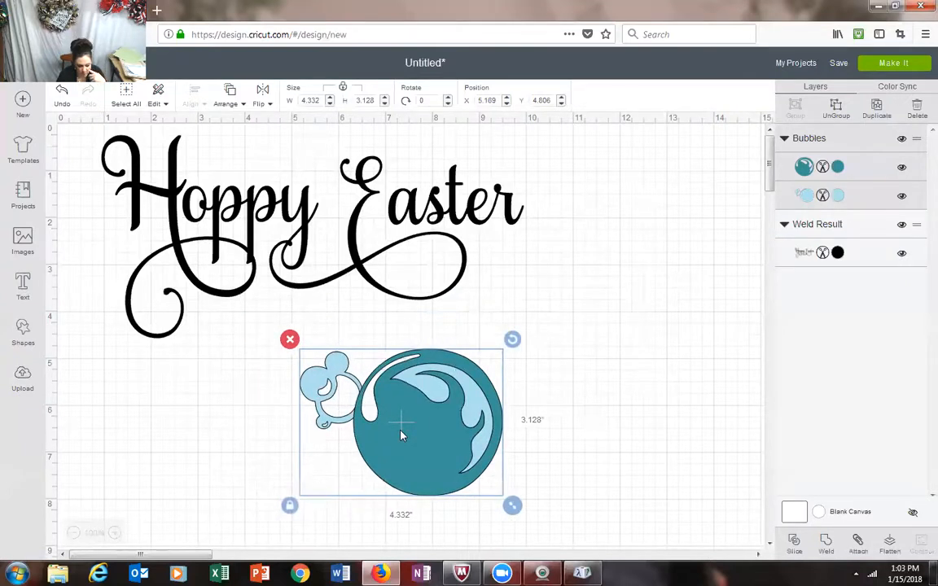
pyautogui.click(903, 196)
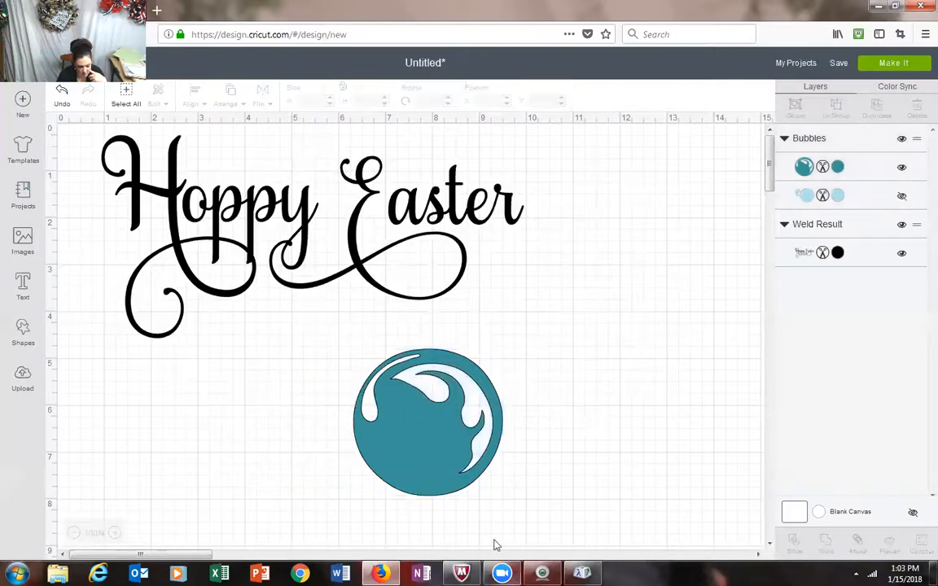
pyautogui.moveTo(424, 451); pyautogui.dragTo(320, 453)
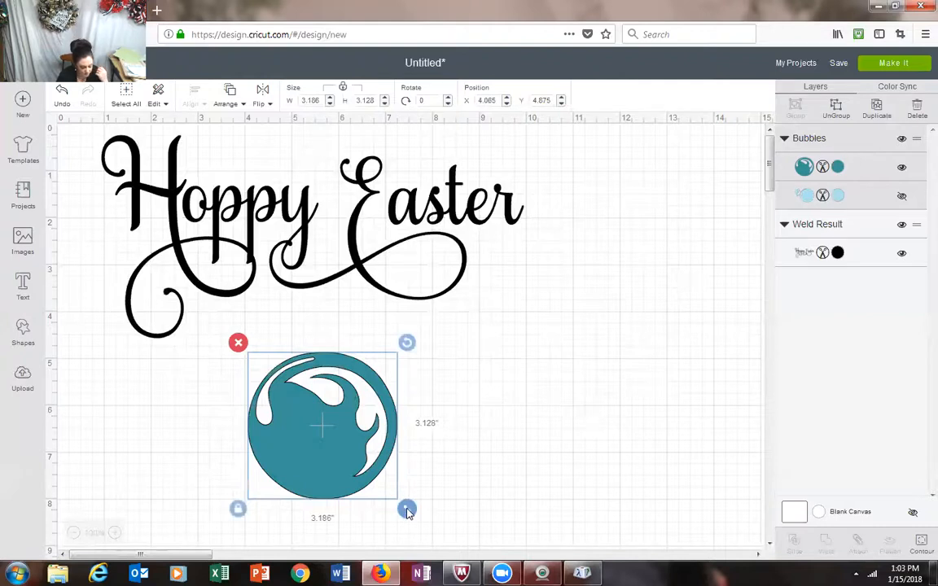
pyautogui.moveTo(407, 510); pyautogui.dragTo(379, 492)
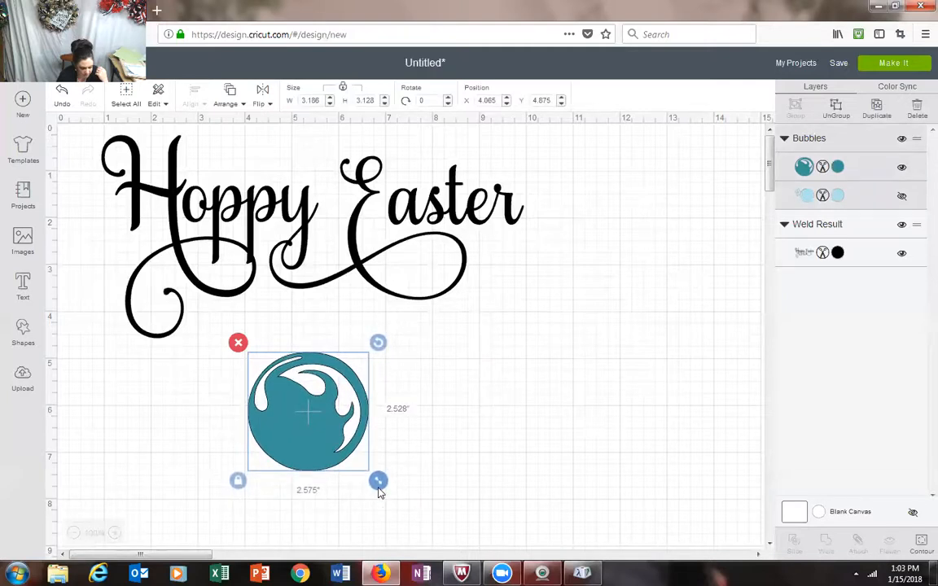
pyautogui.moveTo(316, 445); pyautogui.dragTo(187, 478)
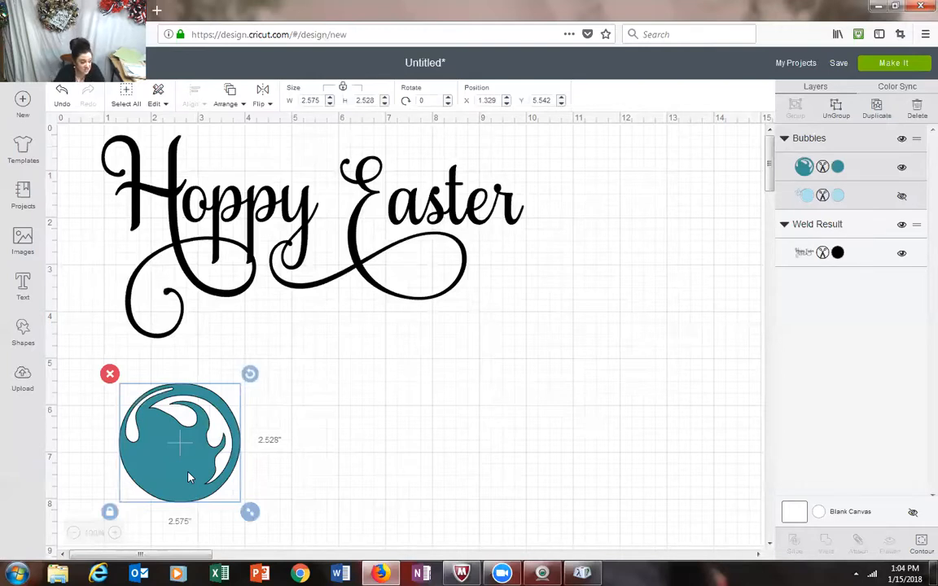
# Step: Set the teal bubble's width to 2 in with its proportions locked
pyautogui.click(311, 100)
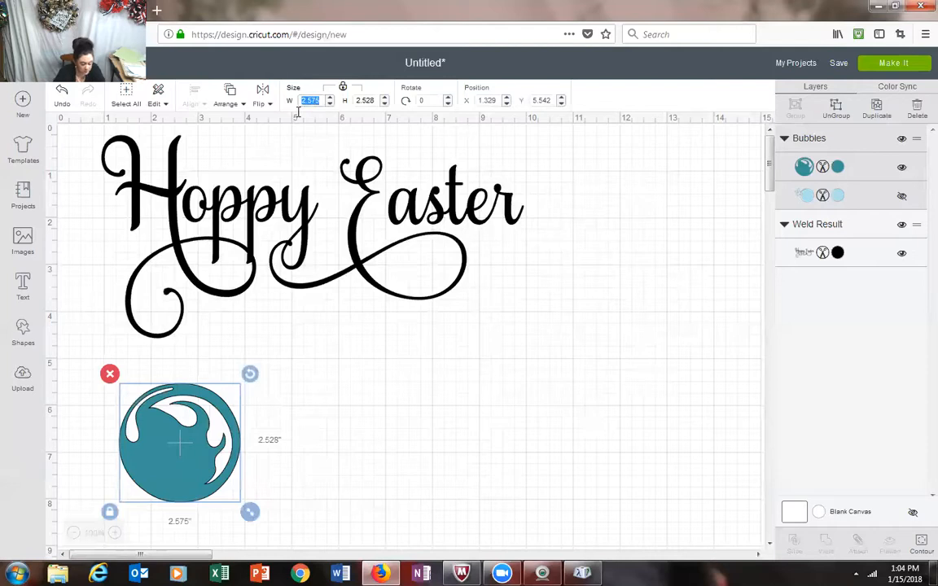
pyautogui.write('2')
pyautogui.press('Return')
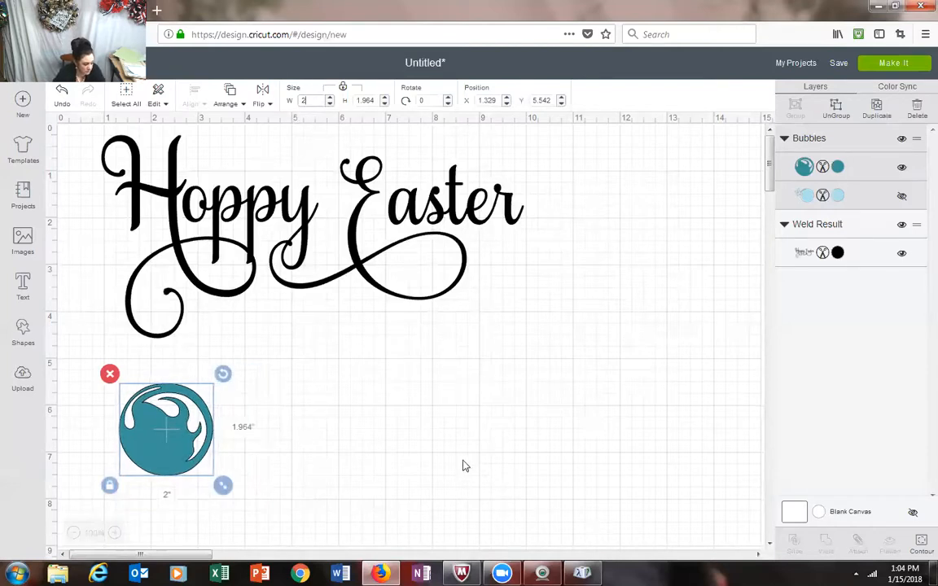
pyautogui.click(238, 506)
# Step: Duplicate the 2 in teal bubble four times
pyautogui.click(145, 435)
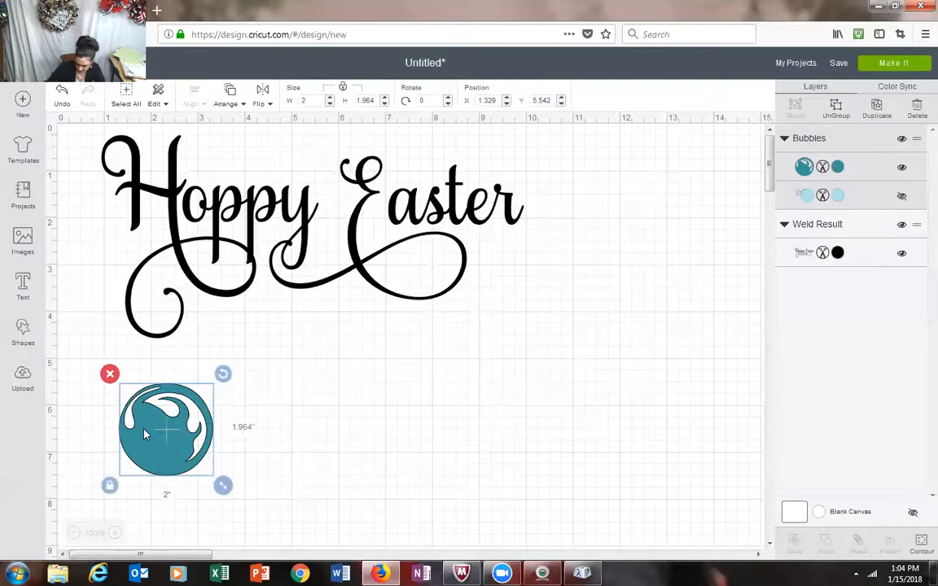
pyautogui.click(879, 112)
pyautogui.click(879, 112)
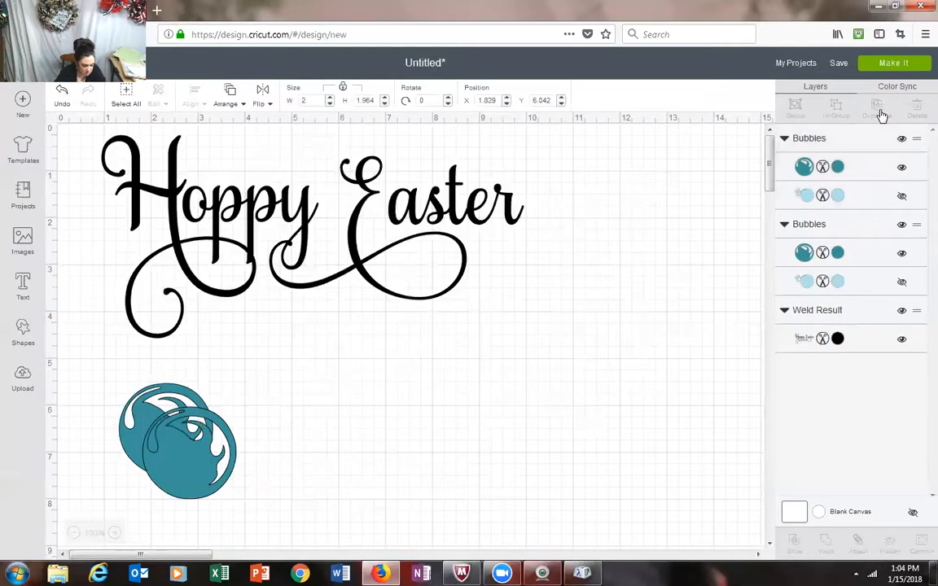
pyautogui.click(879, 112)
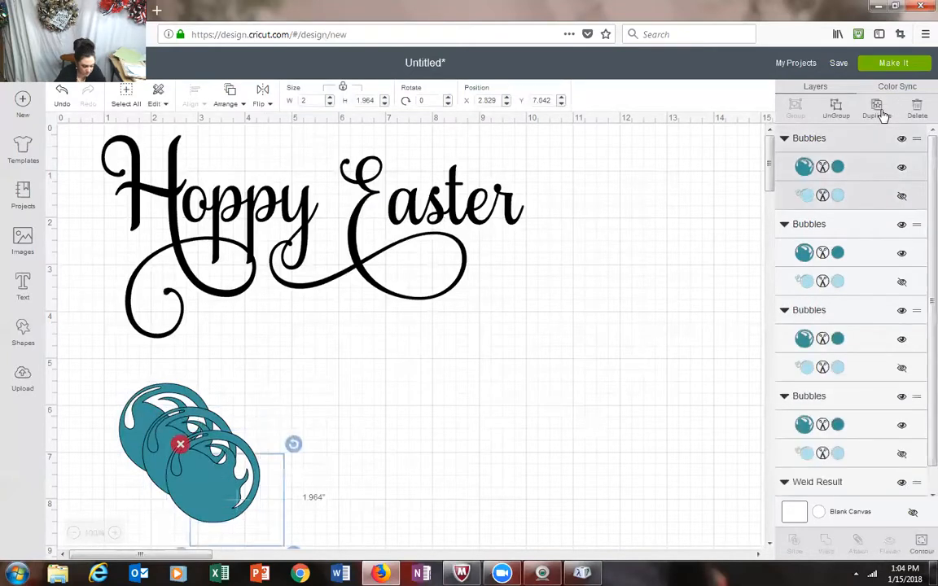
pyautogui.click(882, 114)
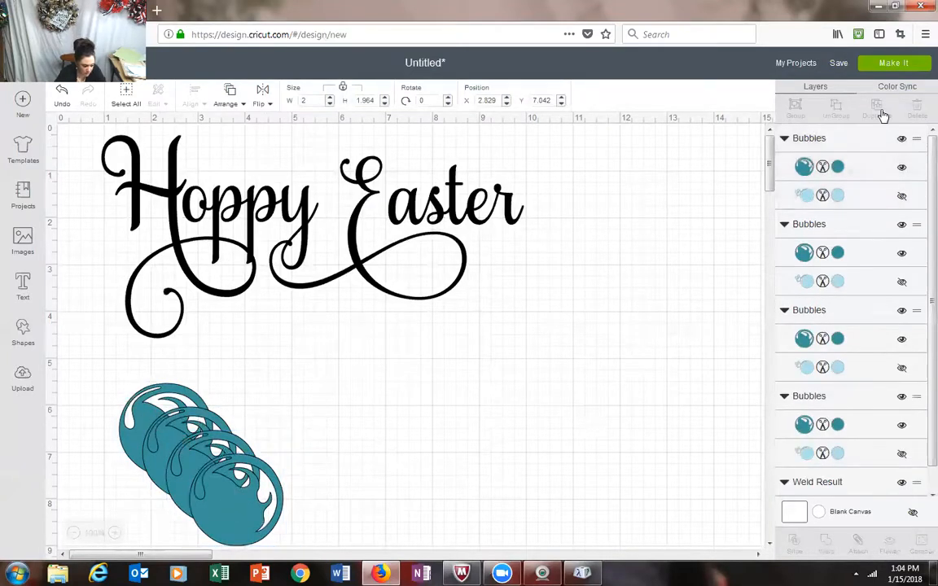
# Step: Spread the five overlapping bubbles apart in the free space below the Hoppy Easter lettering
pyautogui.moveTo(273, 518); pyautogui.dragTo(414, 435)
pyautogui.moveTo(274, 483); pyautogui.dragTo(339, 351)
pyautogui.moveTo(197, 501); pyautogui.dragTo(275, 525)
pyautogui.moveTo(197, 493); pyautogui.dragTo(180, 548)
pyautogui.moveTo(180, 430); pyautogui.dragTo(180, 407)
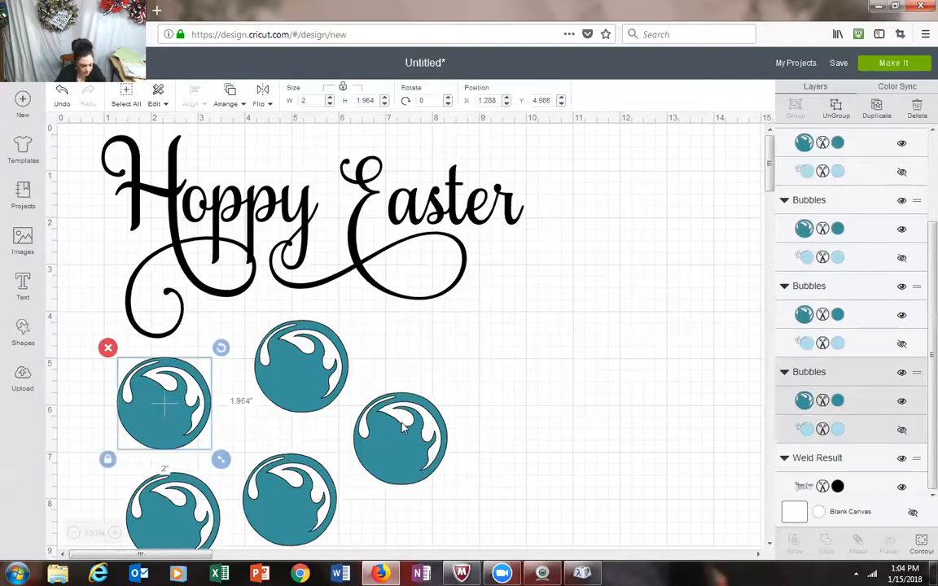
# Step: Make three more copies of the upper-left bubble and place two of them in the empty area to the right of the other bubbles
pyautogui.click(873, 114)
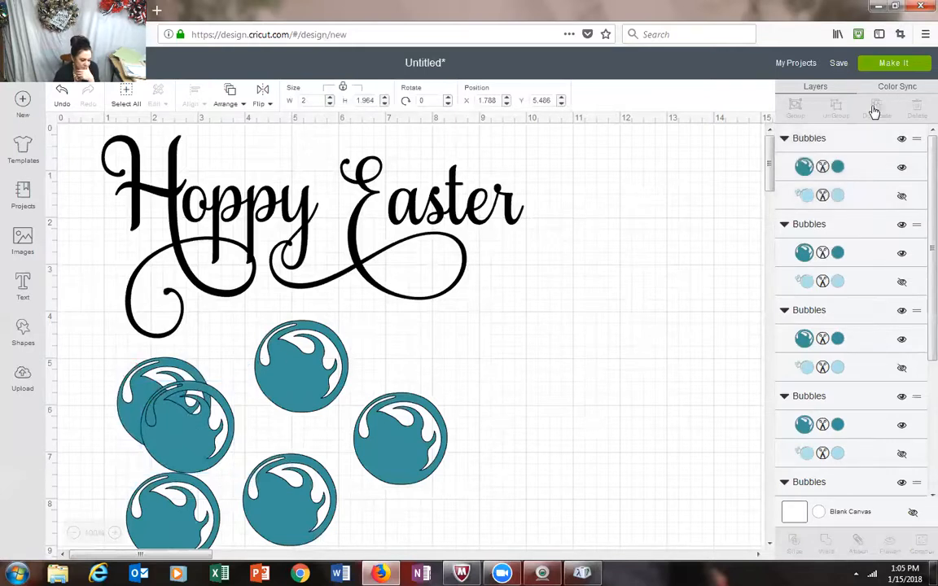
pyautogui.click(875, 111)
pyautogui.click(874, 111)
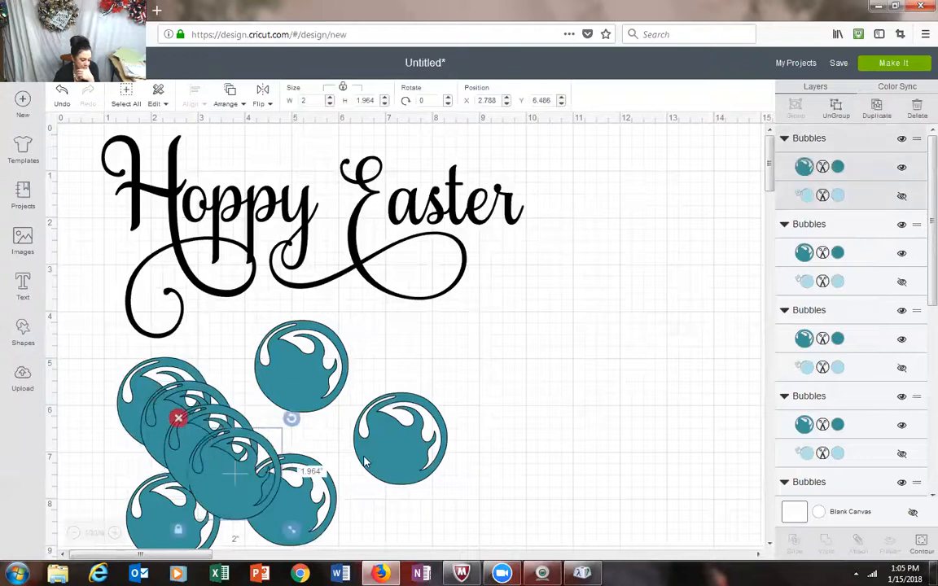
pyautogui.moveTo(231, 454); pyautogui.dragTo(600, 303)
pyautogui.moveTo(179, 432); pyautogui.dragTo(580, 423)
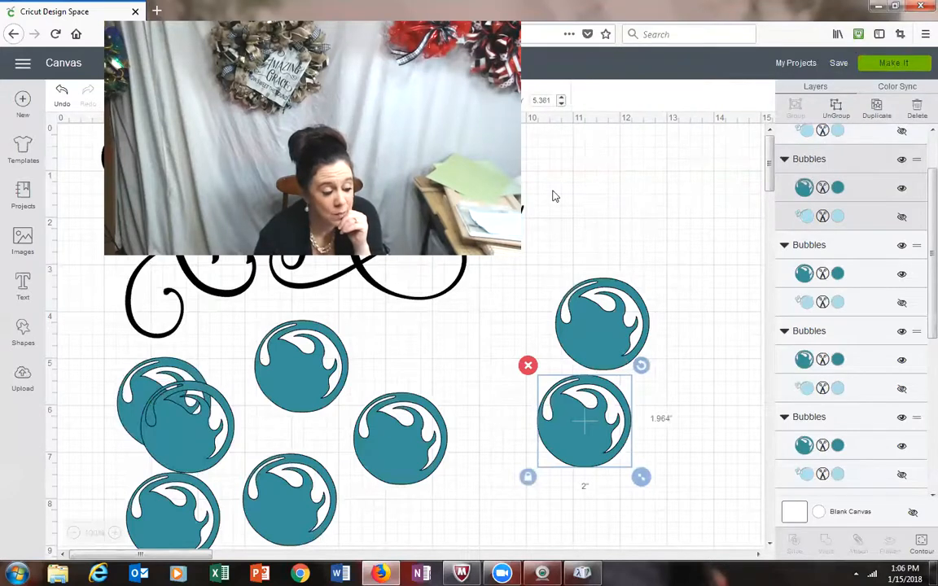
# Step: Open the project's cutting mats and pull six of the eight bubbles on the teal mat out of their automatic layout
pyautogui.click(894, 62)
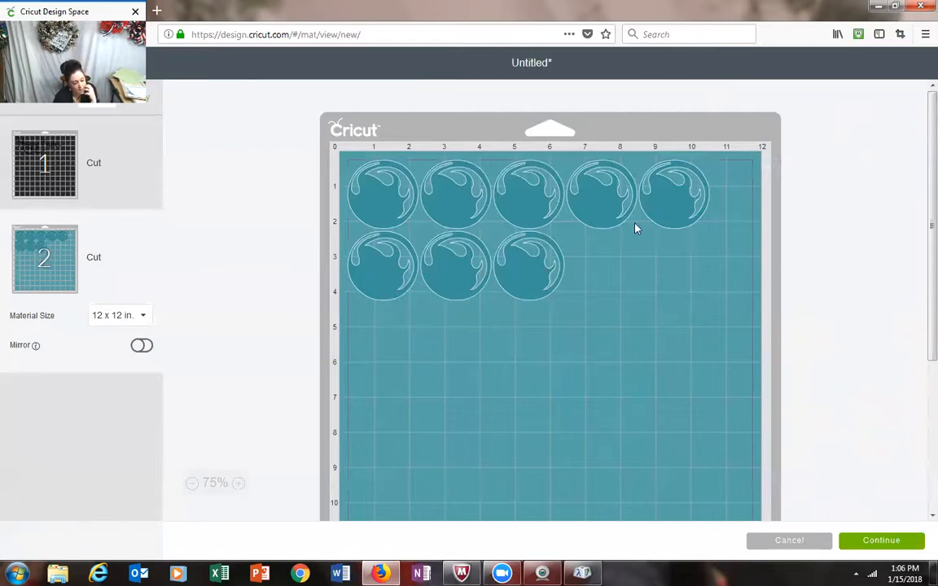
pyautogui.moveTo(528, 267); pyautogui.dragTo(585, 353)
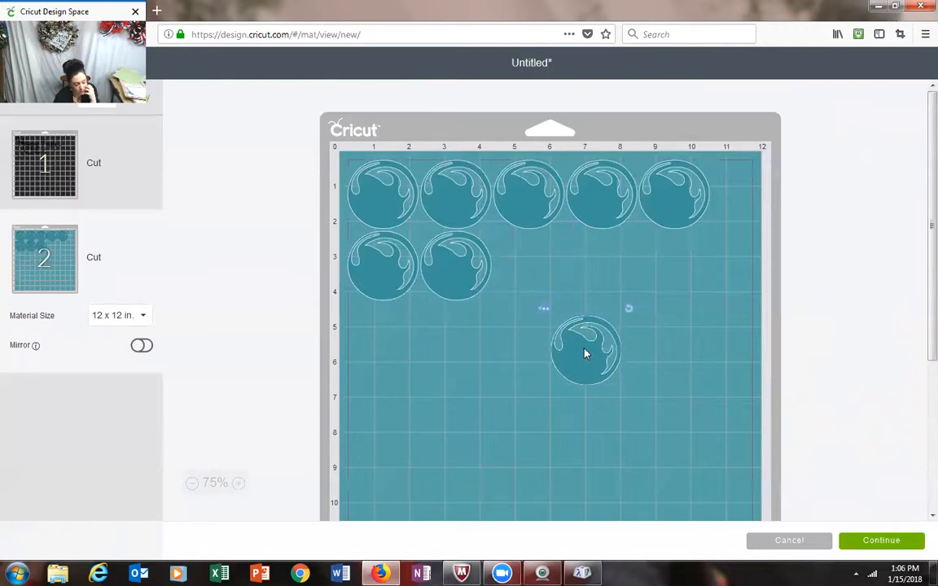
pyautogui.moveTo(473, 283); pyautogui.dragTo(476, 397)
pyautogui.moveTo(392, 272); pyautogui.dragTo(574, 483)
pyautogui.moveTo(680, 208); pyautogui.dragTo(676, 505)
pyautogui.moveTo(605, 224); pyautogui.dragTo(623, 461)
pyautogui.moveTo(544, 209); pyautogui.dragTo(666, 205)
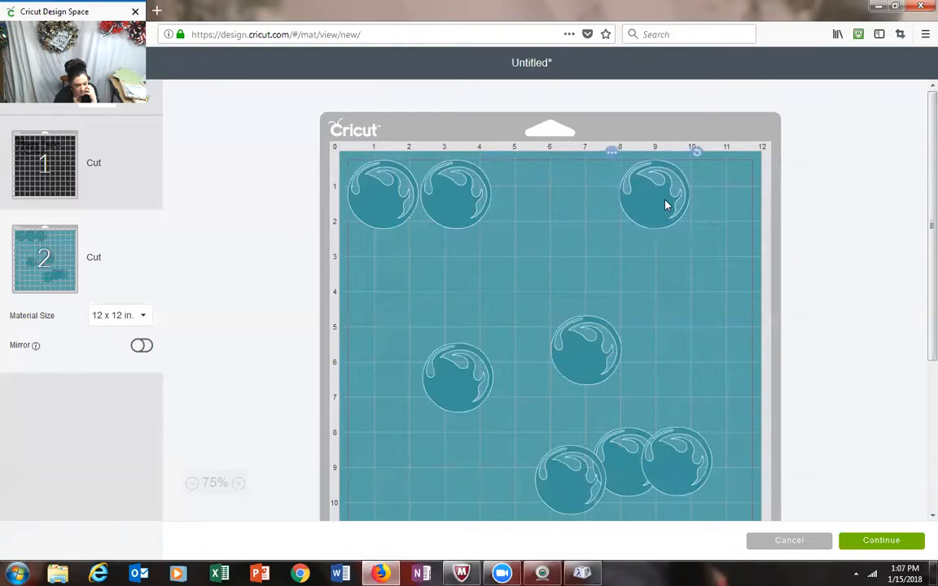
# Step: Arrange four bubbles in a row with gaps between them along the upper edge of the teal mat
pyautogui.moveTo(447, 194); pyautogui.dragTo(473, 195)
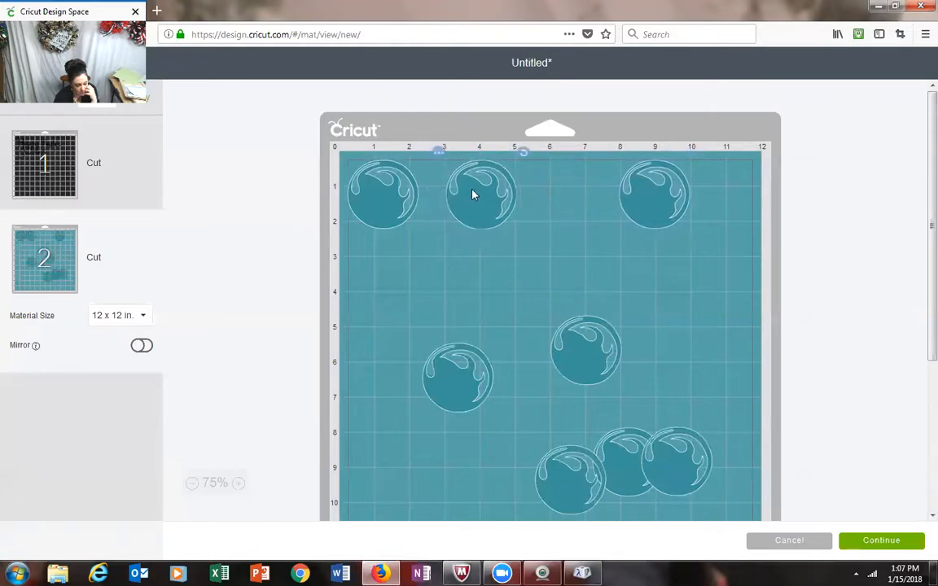
pyautogui.moveTo(388, 193); pyautogui.dragTo(402, 195)
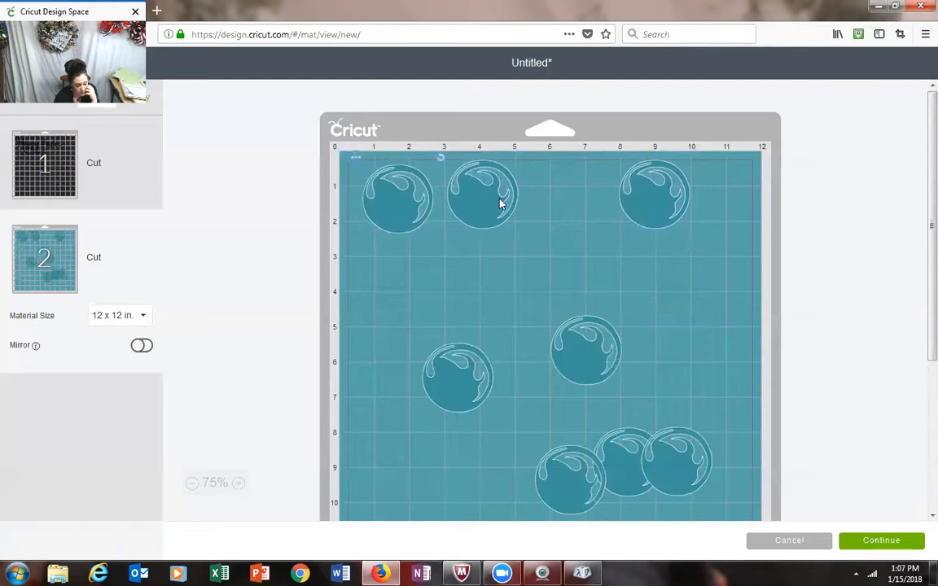
pyautogui.moveTo(503, 208); pyautogui.dragTo(507, 208)
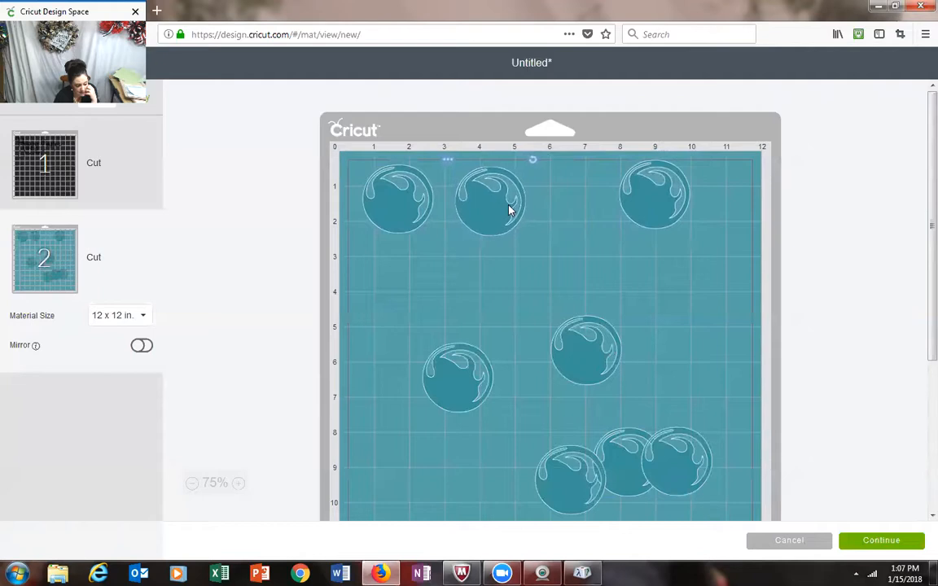
pyautogui.click(660, 202)
pyautogui.moveTo(660, 202); pyautogui.dragTo(587, 205)
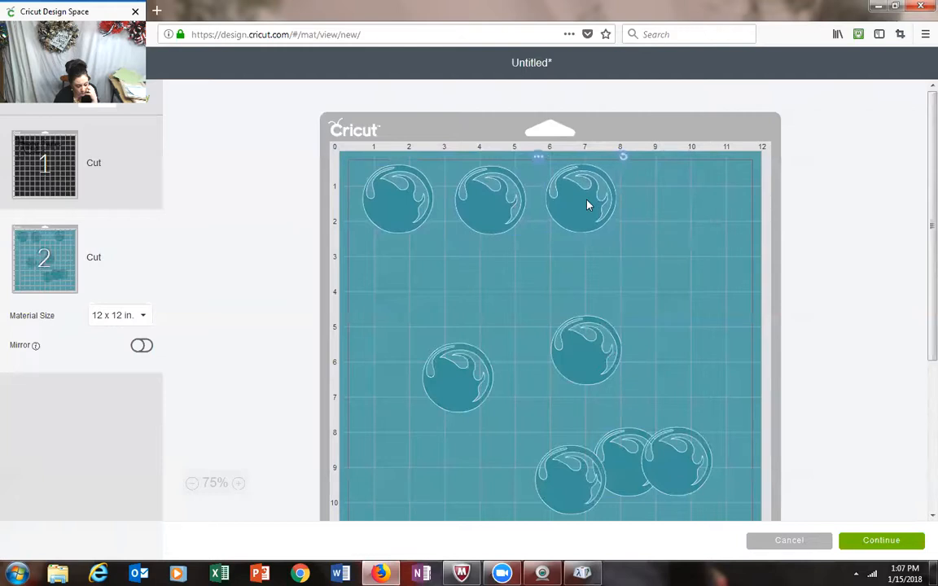
pyautogui.moveTo(584, 364); pyautogui.dragTo(673, 206)
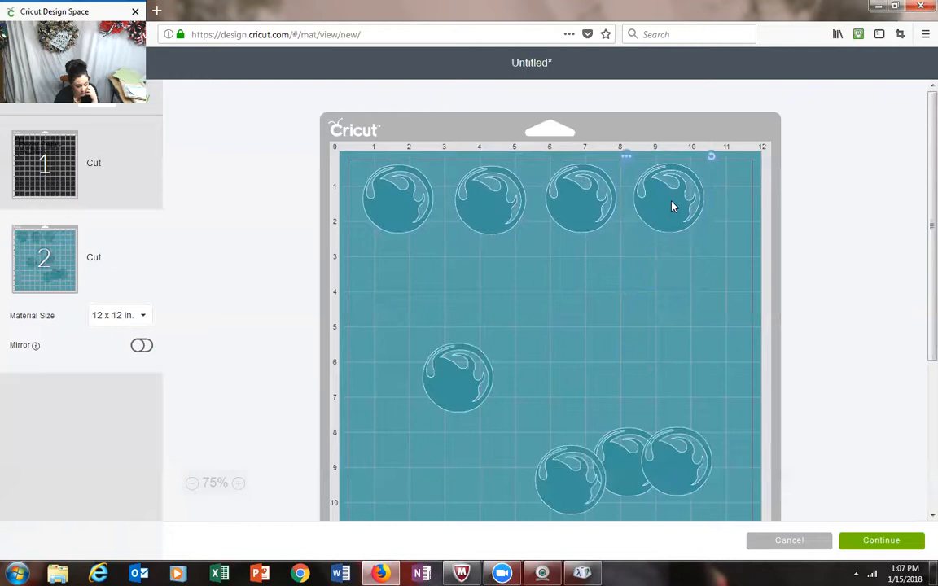
# Step: Arrange the remaining four bubbles in a spaced second row, about 3 to 5 in down the teal mat
pyautogui.moveTo(479, 391); pyautogui.dragTo(416, 298)
pyautogui.moveTo(589, 497); pyautogui.dragTo(517, 310)
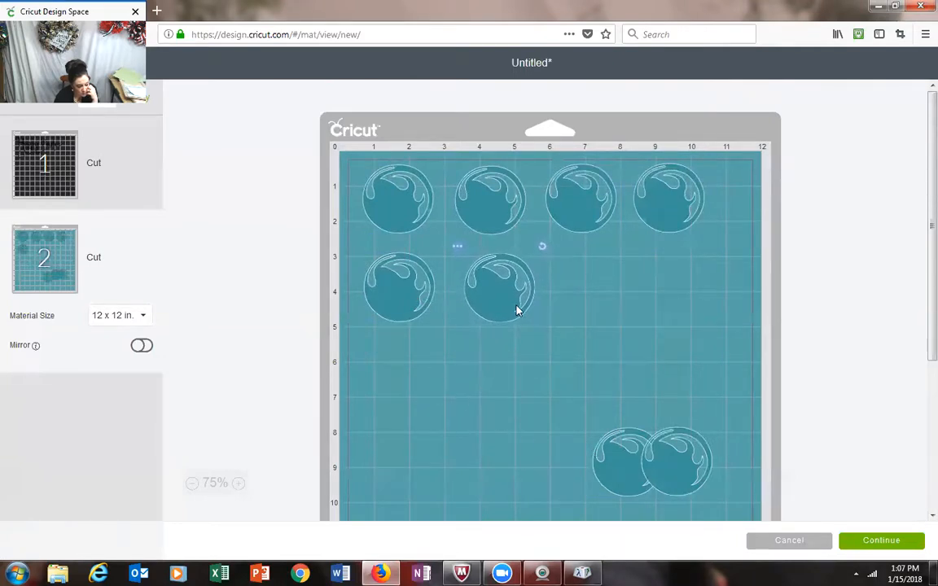
pyautogui.moveTo(628, 455); pyautogui.dragTo(600, 286)
pyautogui.moveTo(513, 287); pyautogui.dragTo(511, 291)
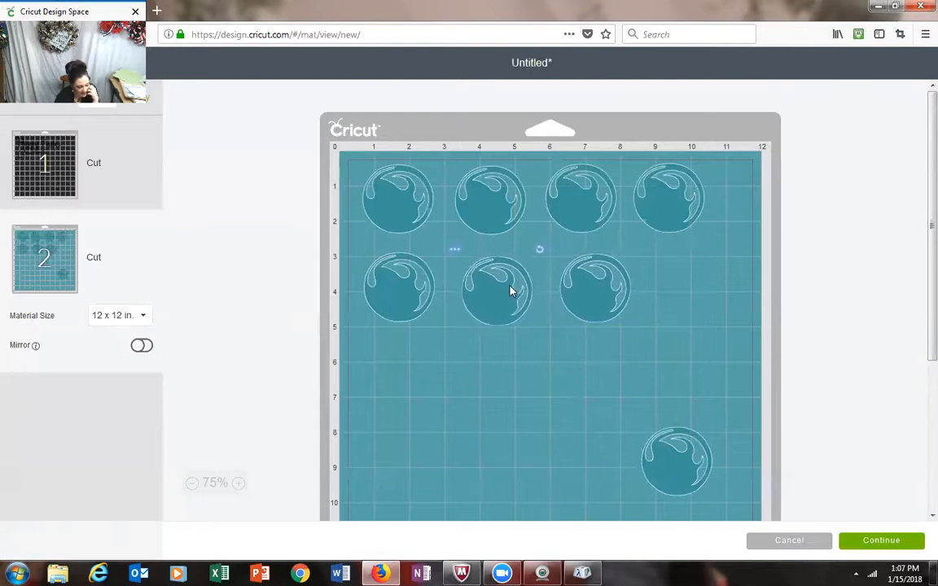
pyautogui.moveTo(685, 490); pyautogui.dragTo(692, 315)
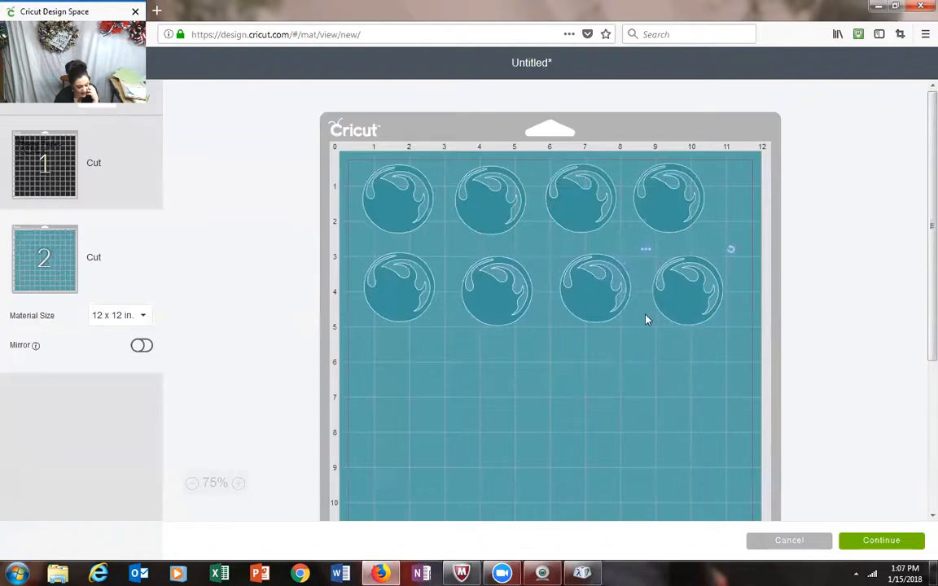
pyautogui.moveTo(611, 306); pyautogui.dragTo(613, 307)
pyautogui.click(649, 398)
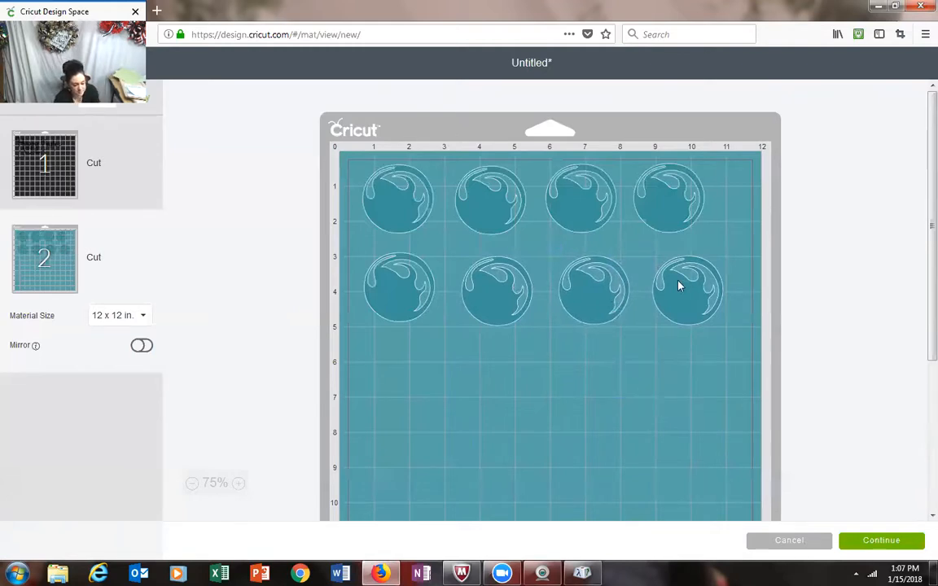
pyautogui.click(481, 296)
pyautogui.moveTo(480, 296); pyautogui.dragTo(477, 293)
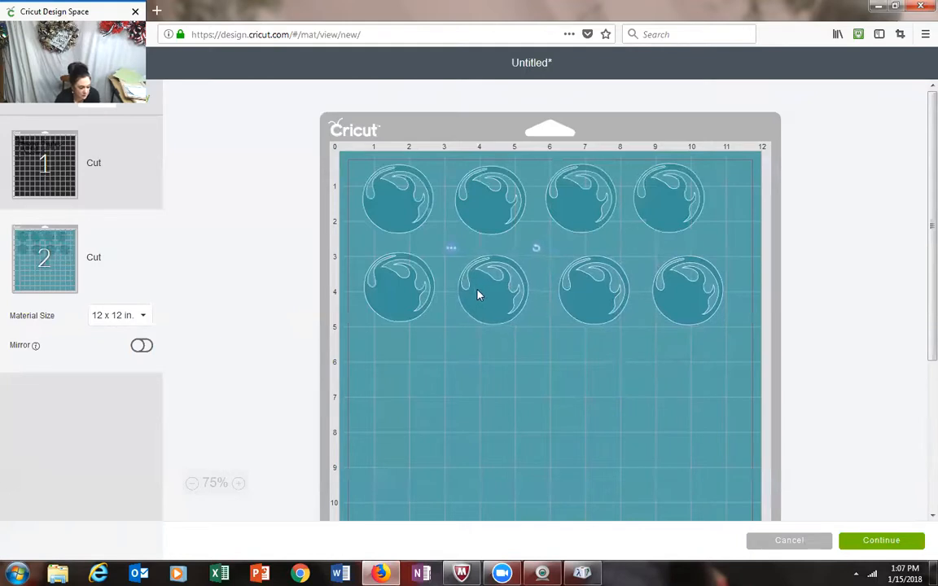
pyautogui.click(547, 393)
# Step: Shift the last three bubbles of the first row sideways to line up with the bubbles in the second row
pyautogui.moveTo(661, 195); pyautogui.dragTo(679, 199)
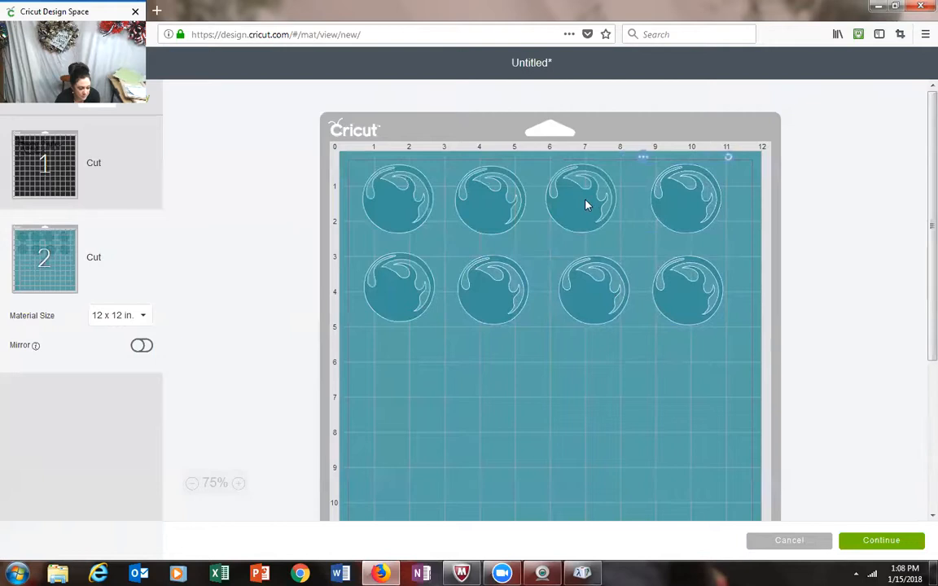
pyautogui.moveTo(587, 203); pyautogui.dragTo(598, 206)
pyautogui.click(609, 388)
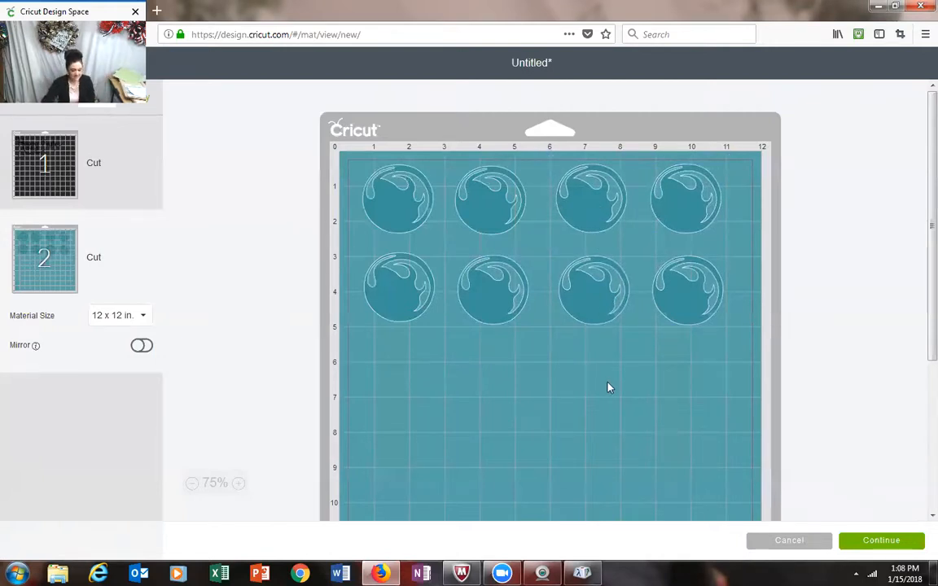
pyautogui.moveTo(489, 220); pyautogui.dragTo(493, 219)
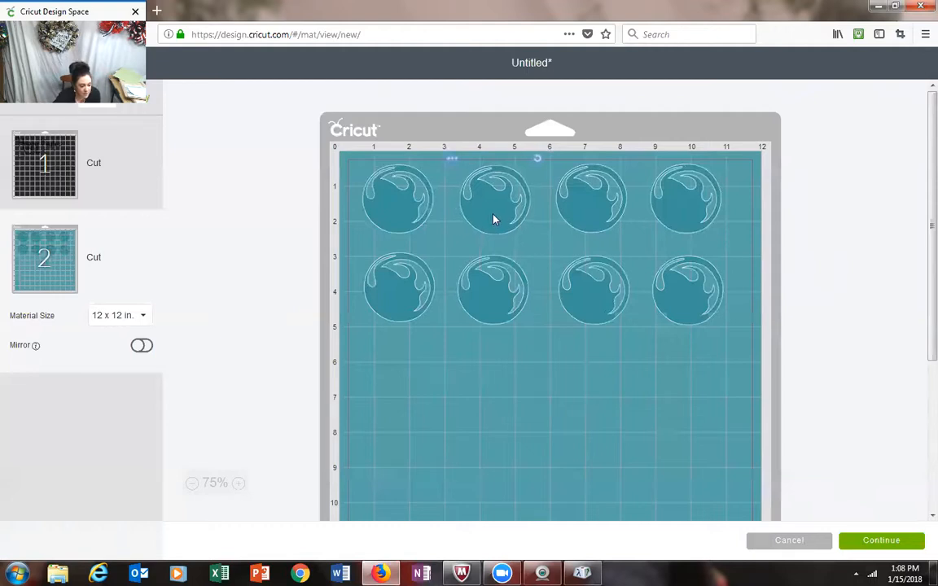
pyautogui.click(536, 436)
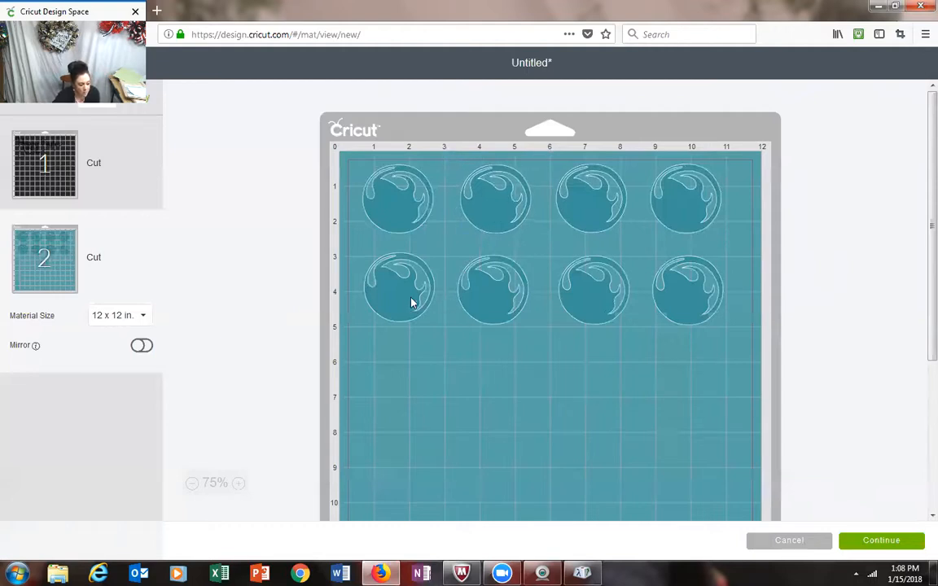
# Step: Nudge the second-row bubbles so they sit level with one another on the teal mat
pyautogui.moveTo(411, 303); pyautogui.dragTo(411, 309)
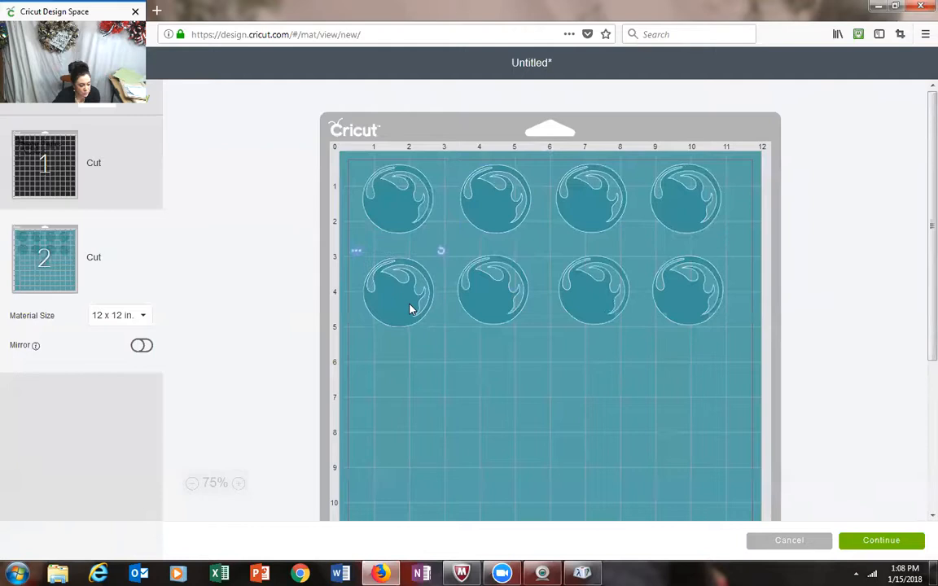
pyautogui.click(480, 295)
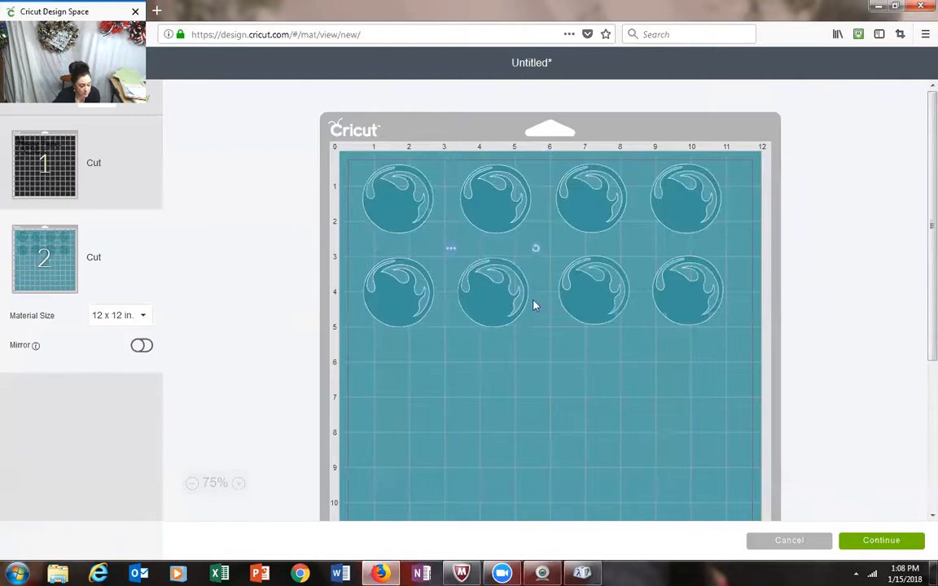
pyautogui.click(577, 295)
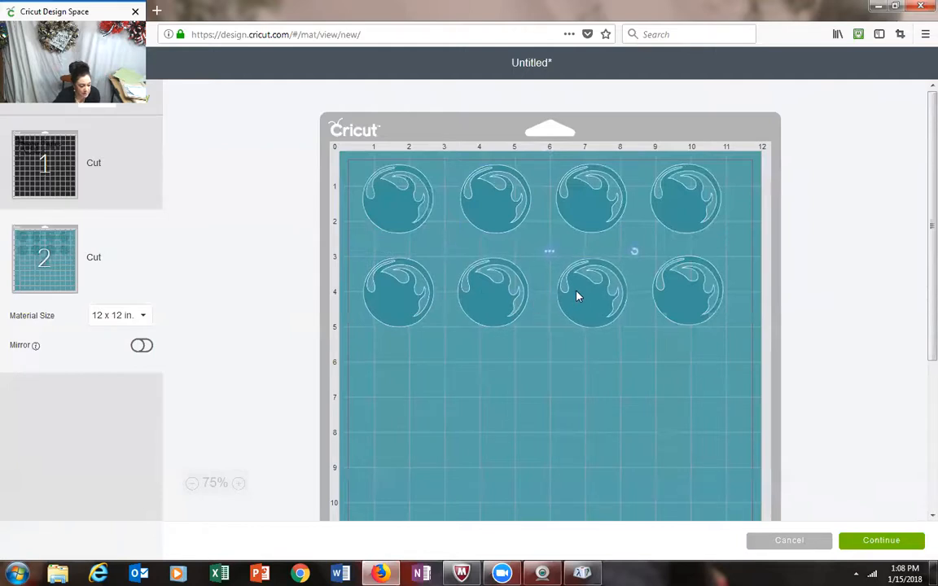
pyautogui.click(686, 291)
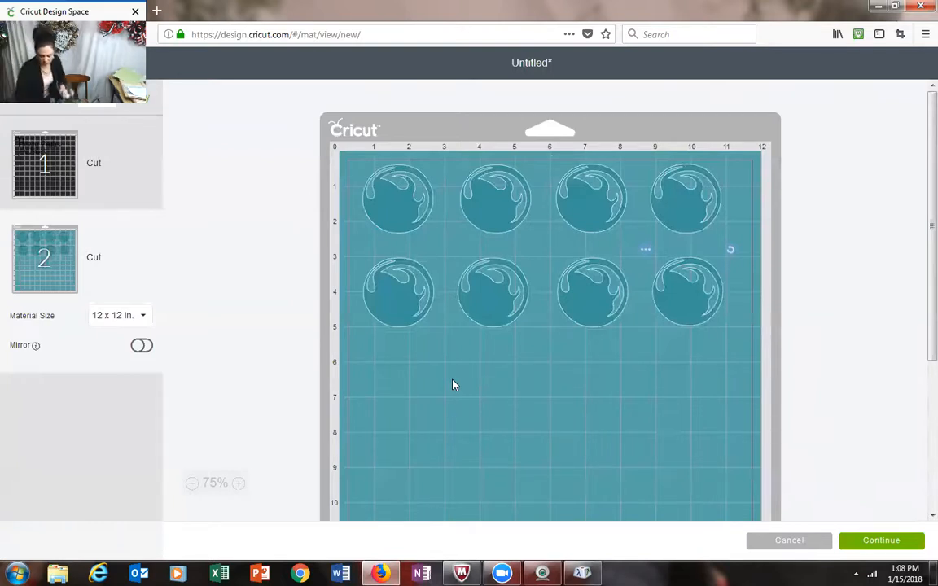
# Step: Switch to the black Hoppy Easter mat and continue to the machine and material setup
pyautogui.click(36, 159)
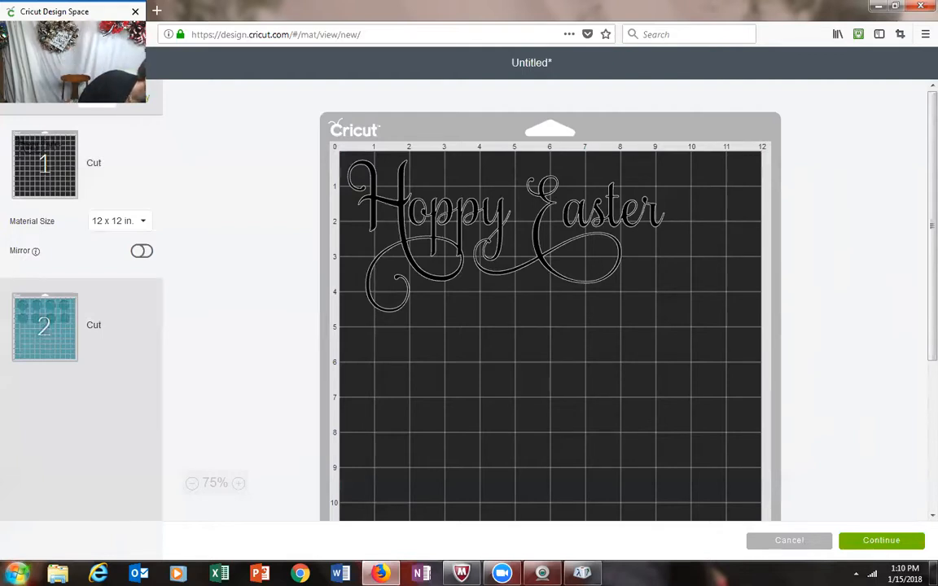
pyautogui.click(866, 546)
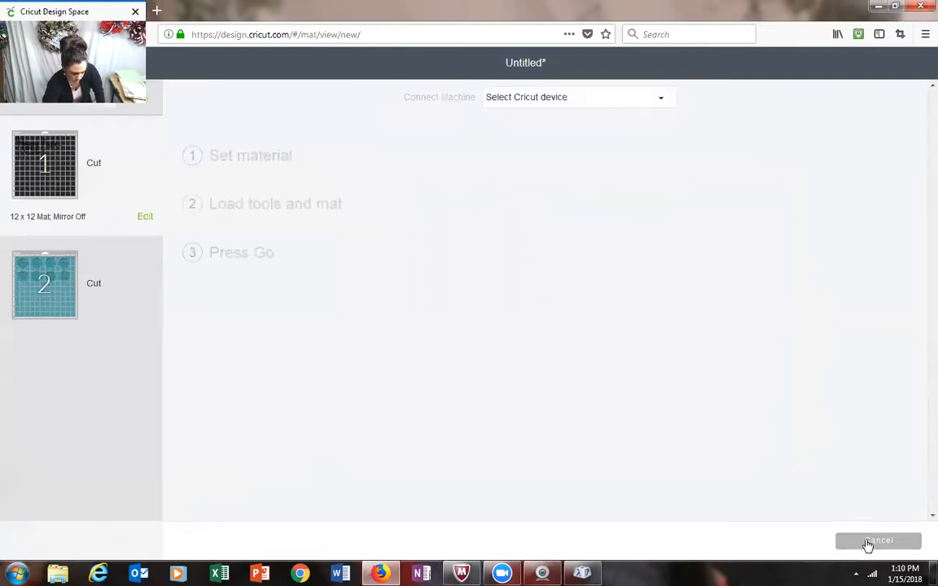